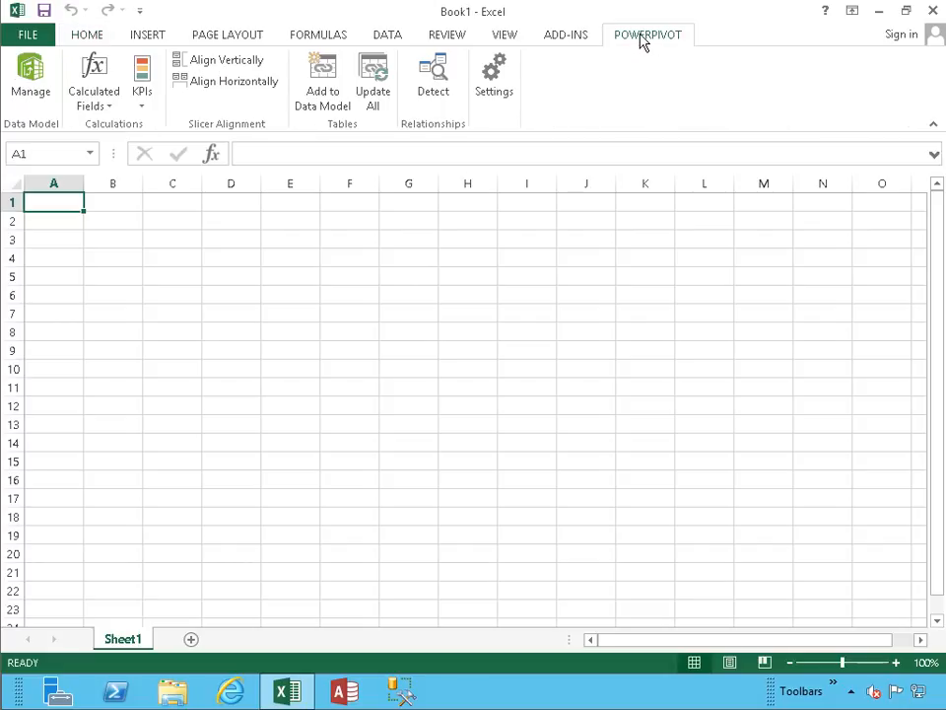
- Open the workbook's PowerPivot data model and start importing data from an Access database
left_click(31, 93)
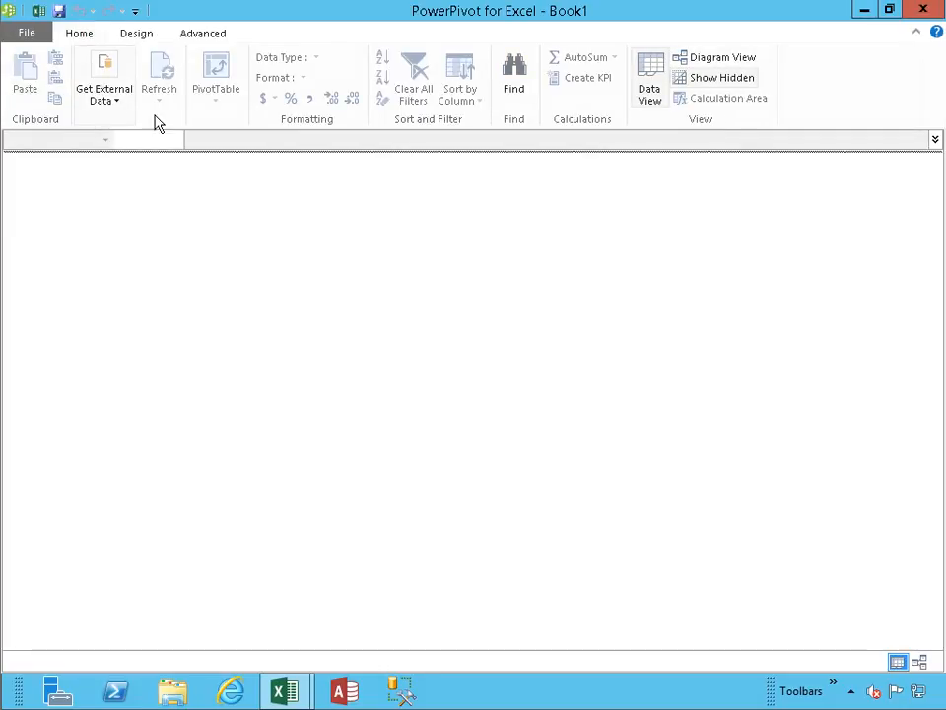
left_click(108, 109)
left_click(109, 187)
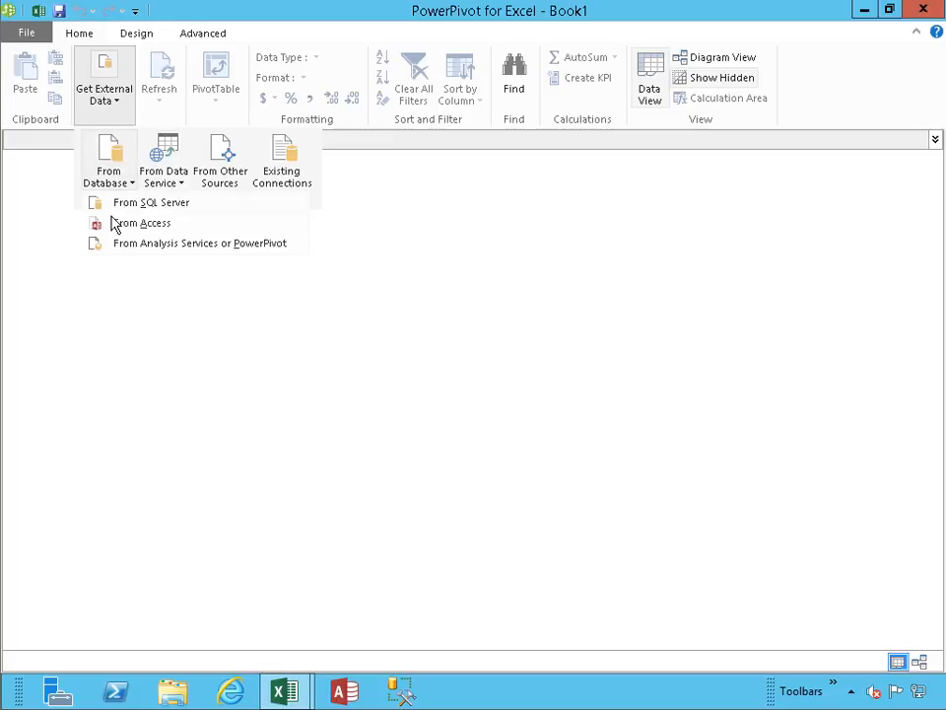
left_click(113, 223)
- Choose the Northwind database in the 08A_DateAndTimeFunctions folder as the import source and test the connection
left_click(647, 201)
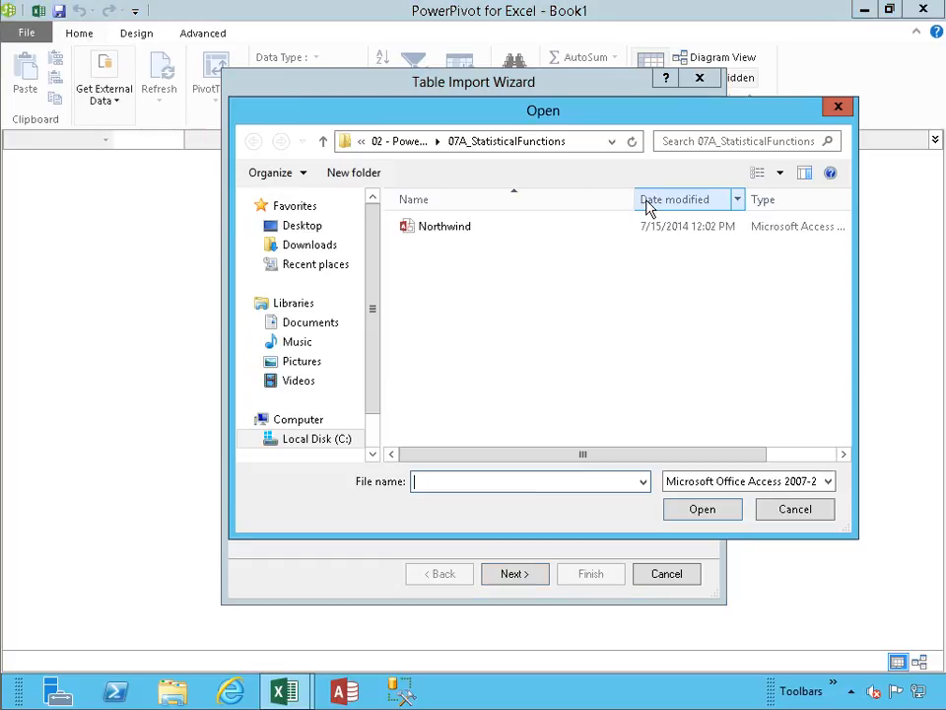
left_click(404, 143)
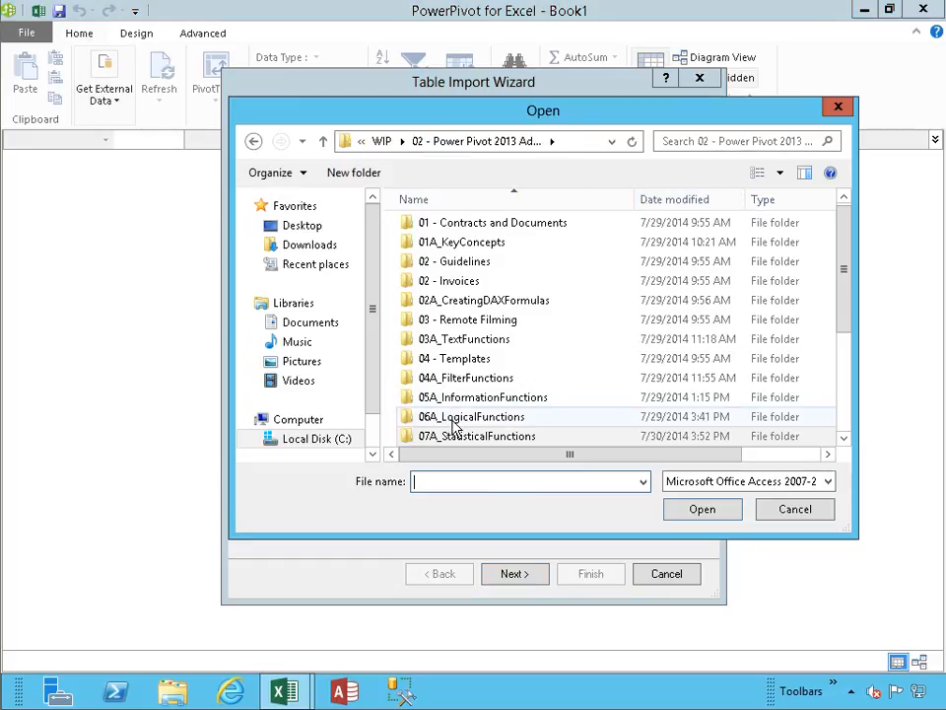
scroll(452, 424, "down", 1)
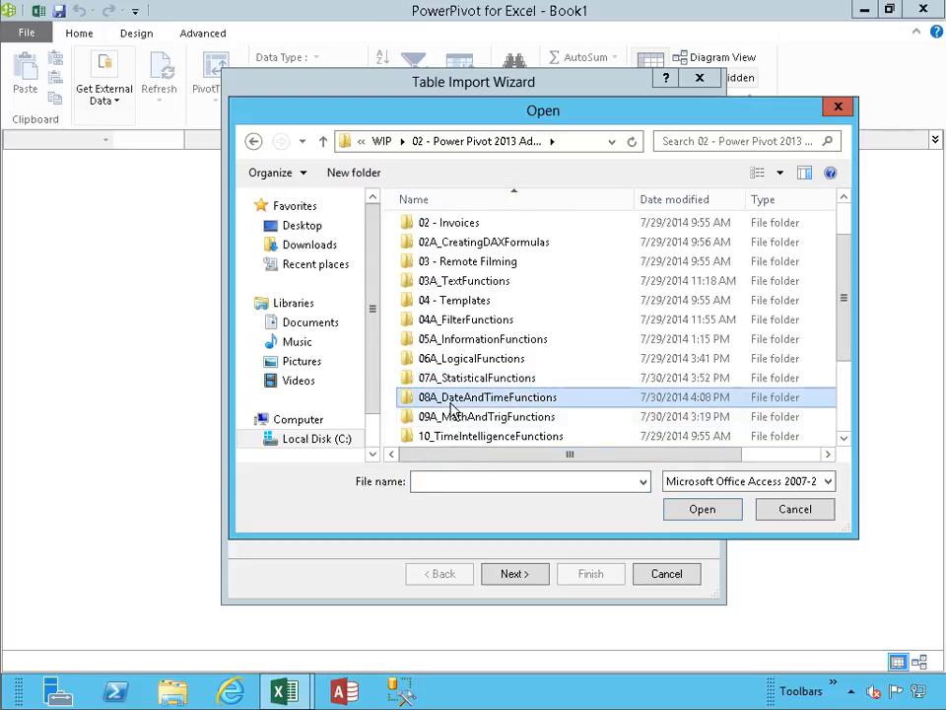
double_click(451, 406)
double_click(435, 230)
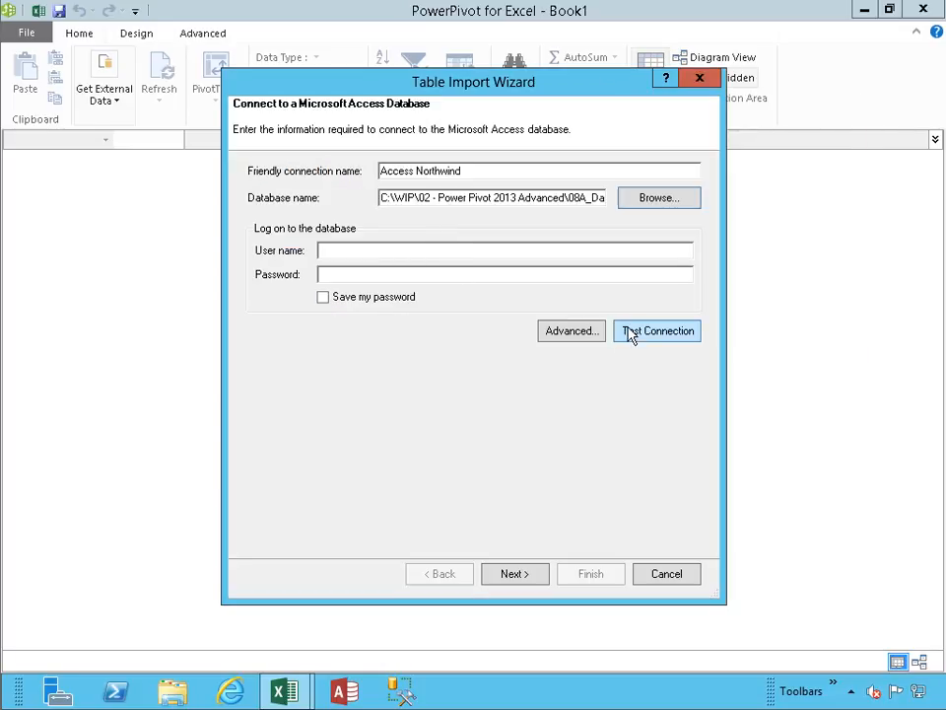
left_click(636, 335)
left_click(474, 361)
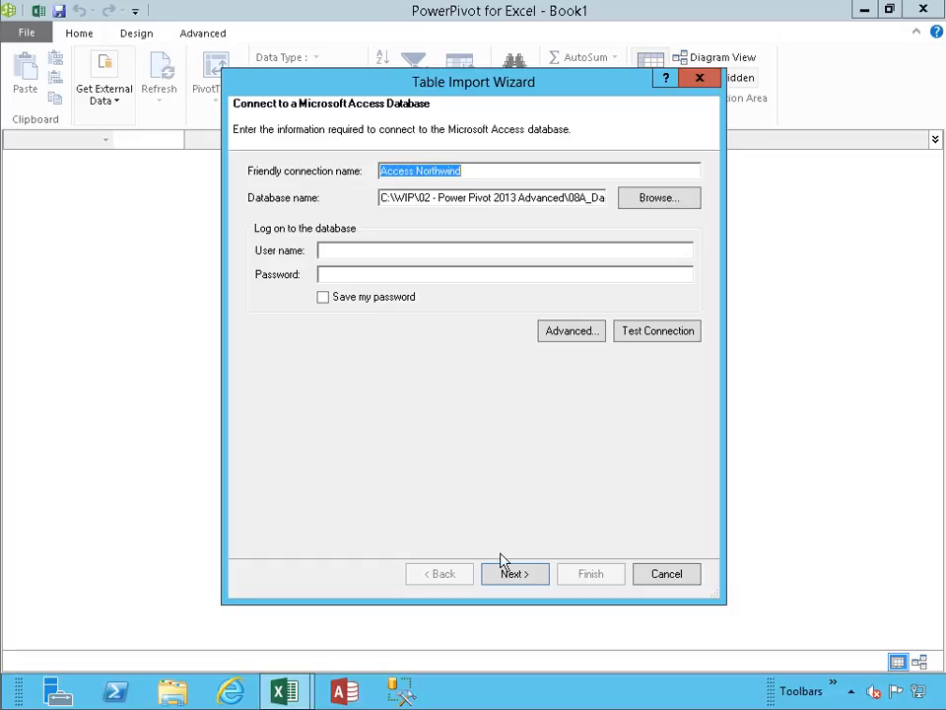
- Import the Orders table and all its related tables, selecting from the list of tables and views
left_click(512, 577)
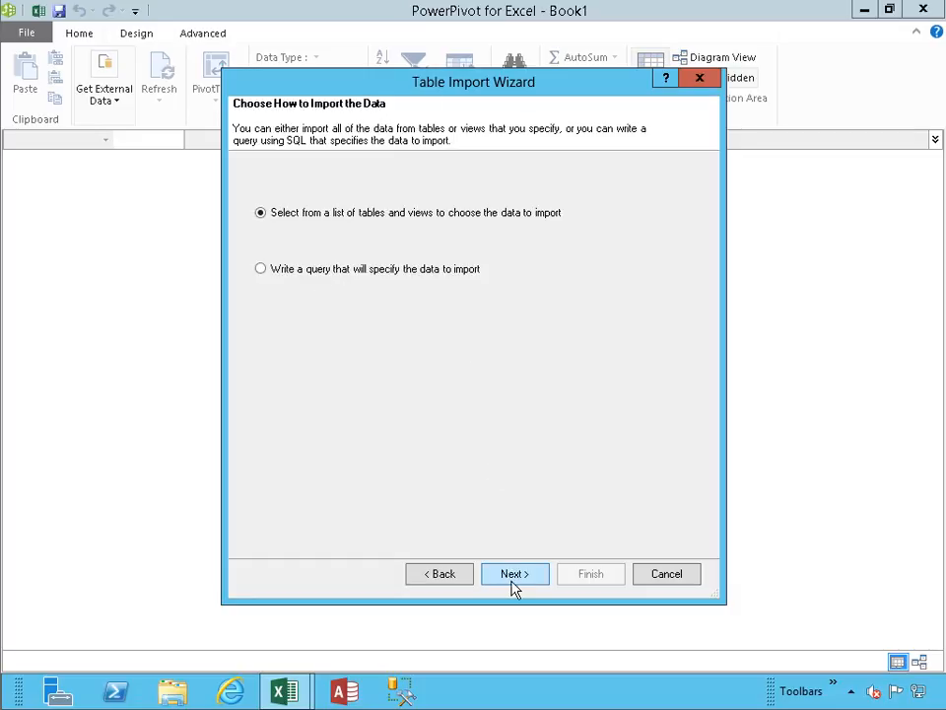
left_click(511, 577)
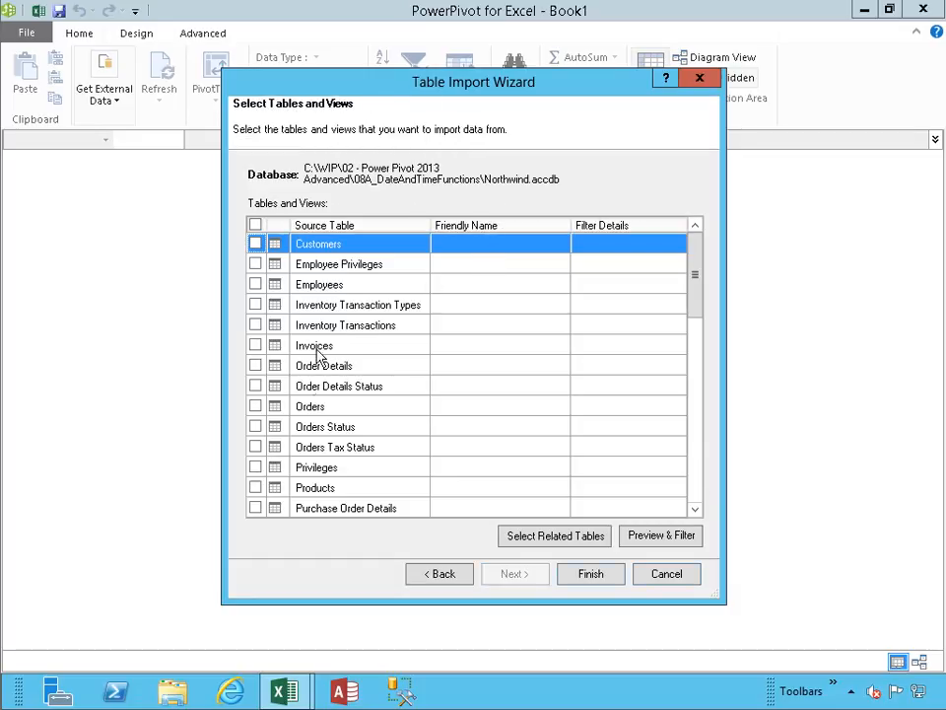
left_click(255, 406)
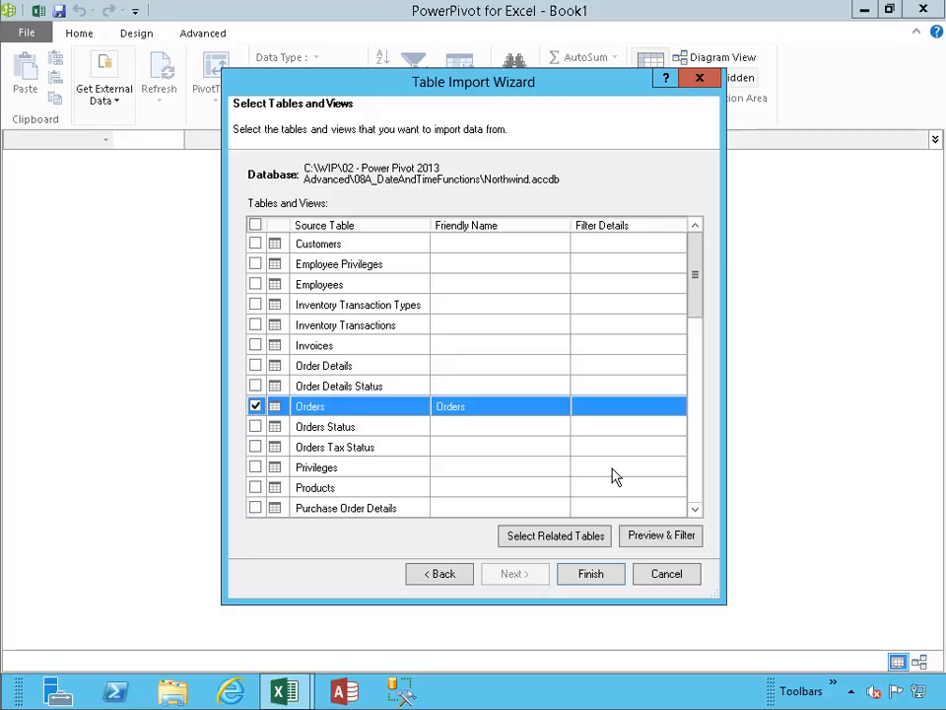
left_click(568, 541)
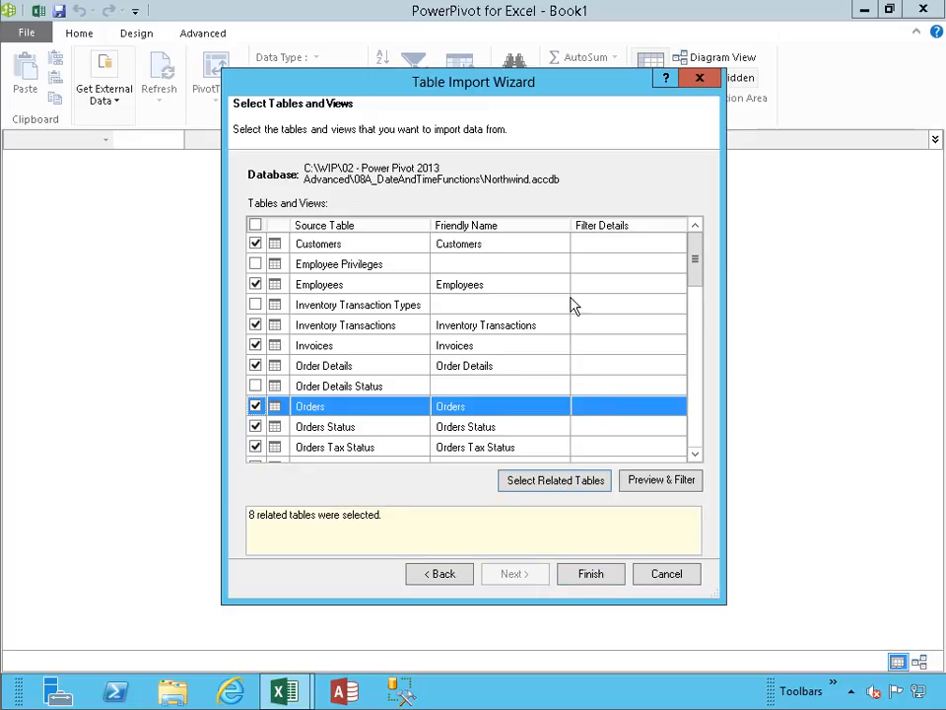
left_click(591, 575)
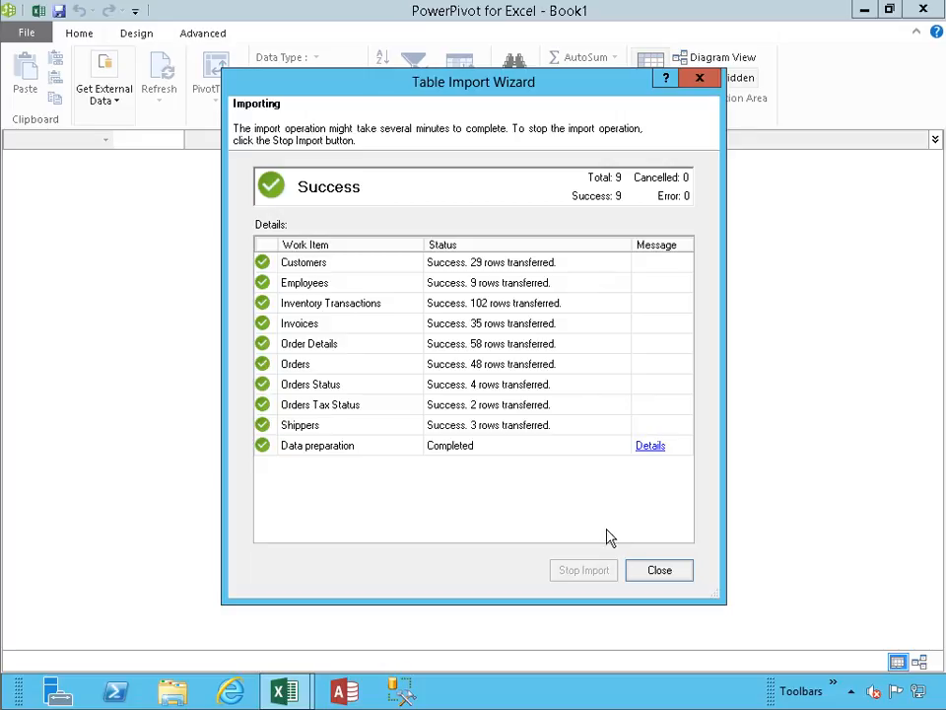
left_click(654, 569)
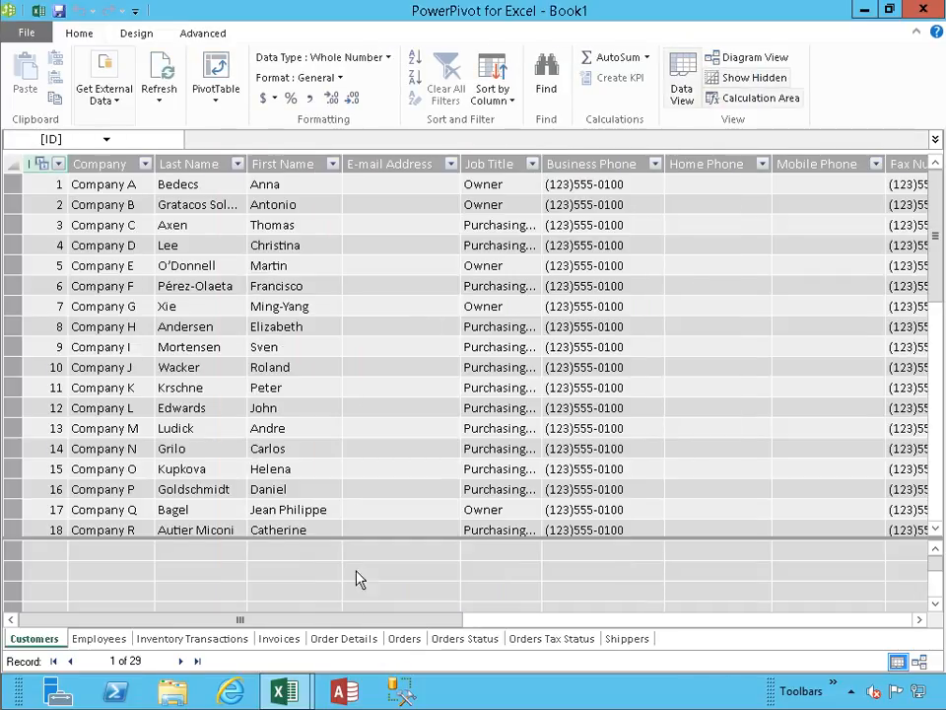
- Add a calculated column to the Orders table with the formula =EDATE([Order Date],1)
left_click(404, 639)
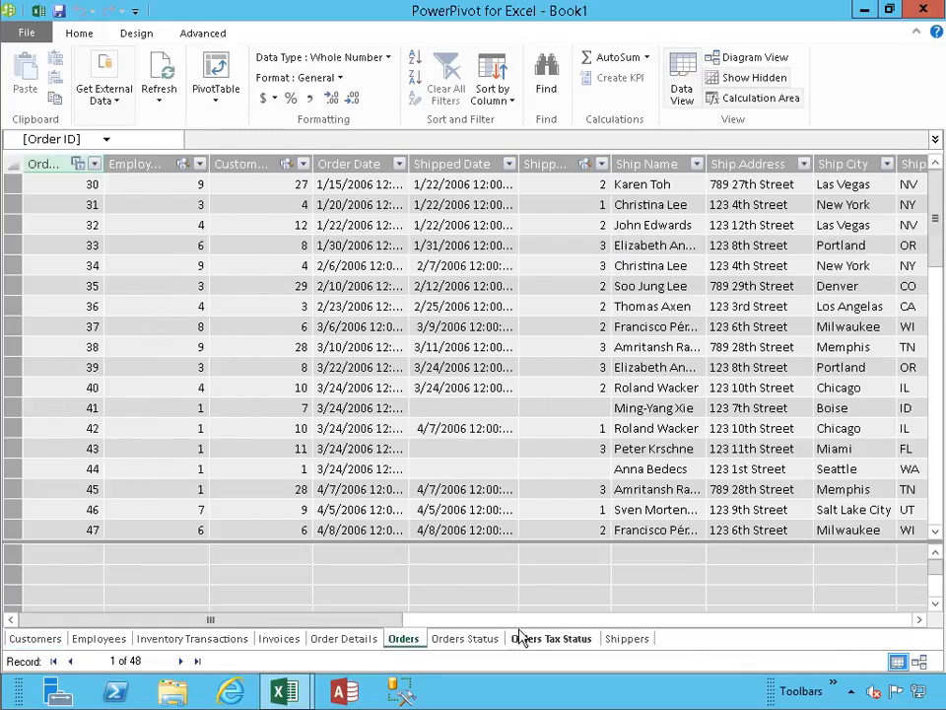
left_click(466, 619)
left_click_drag(466, 627, 651, 634)
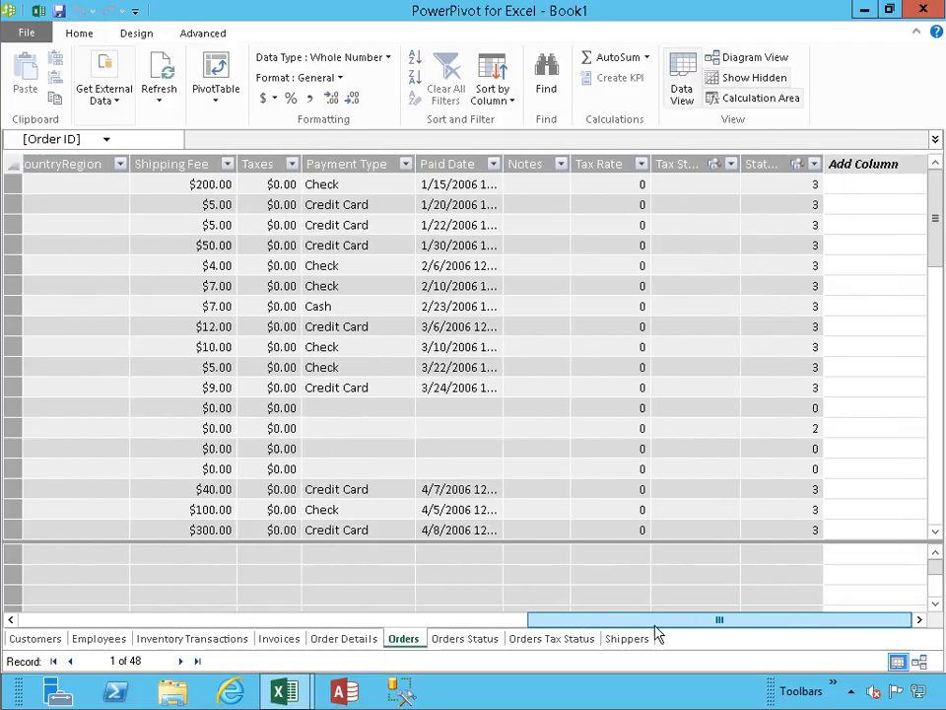
left_click(847, 183)
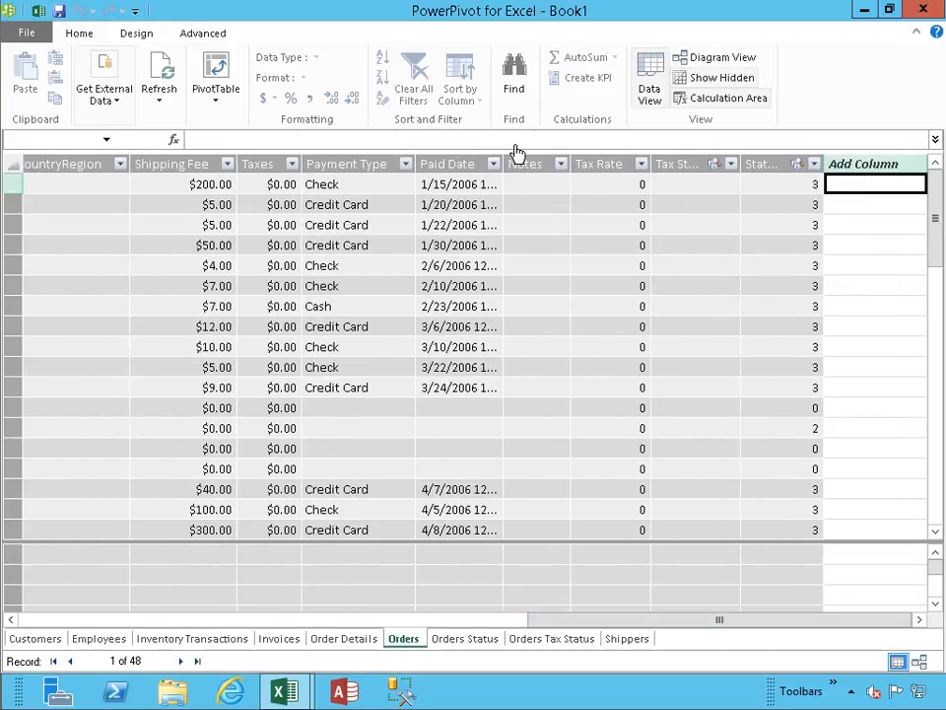
left_click(260, 138)
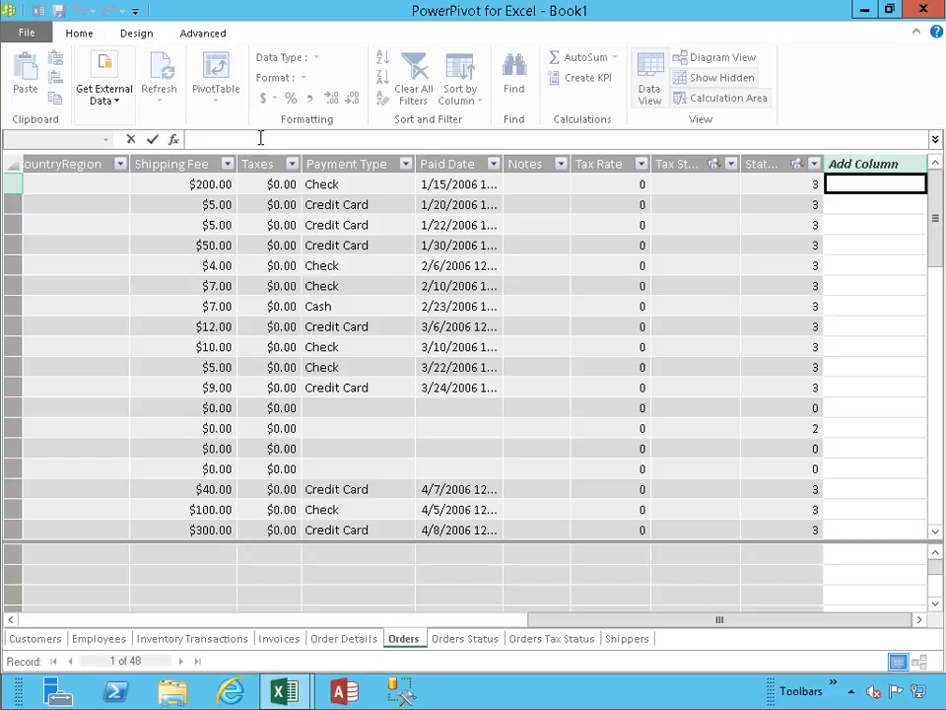
type("=EDATE")
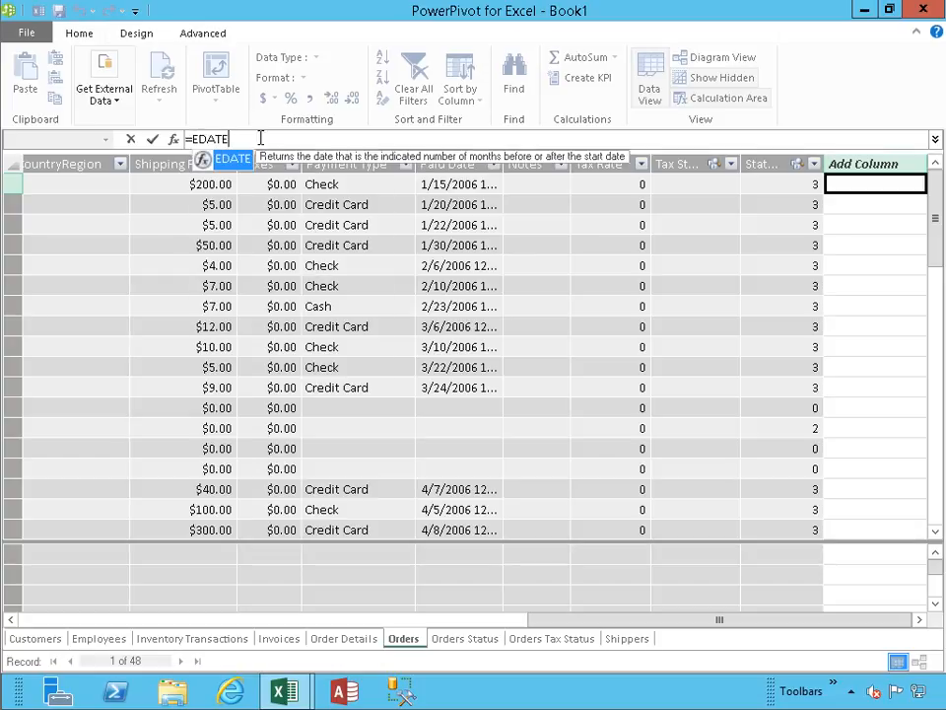
type("(")
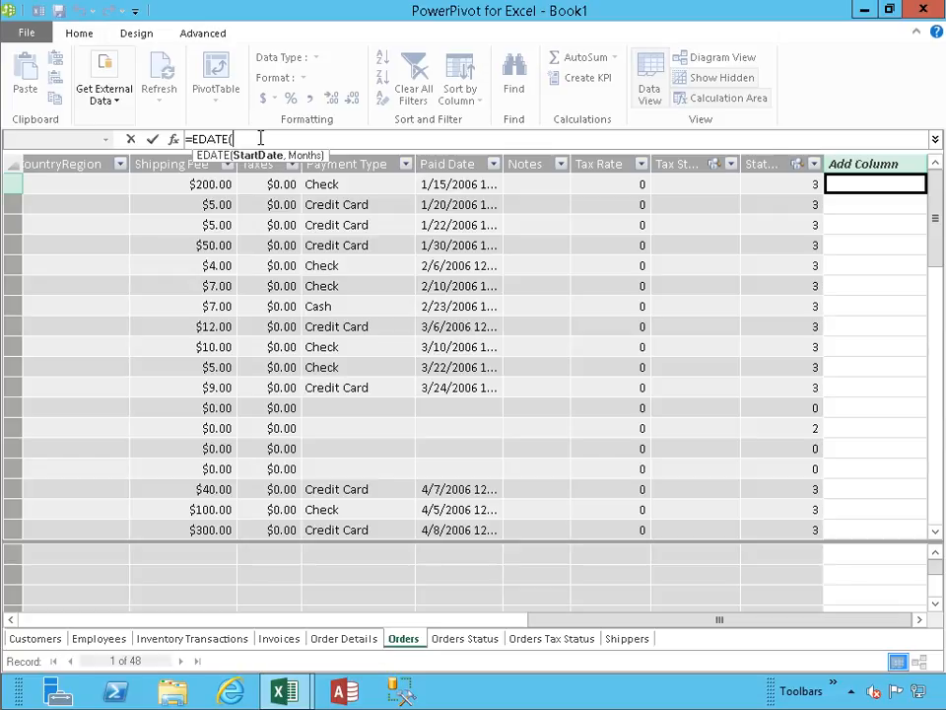
type("[")
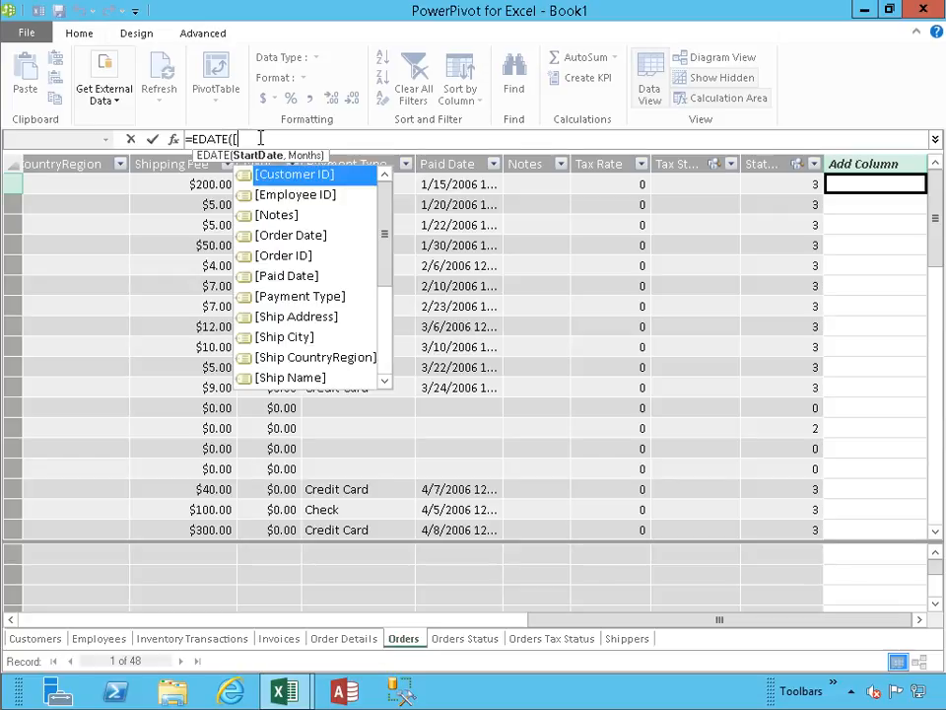
type("or")
key("Tab")
type(",")
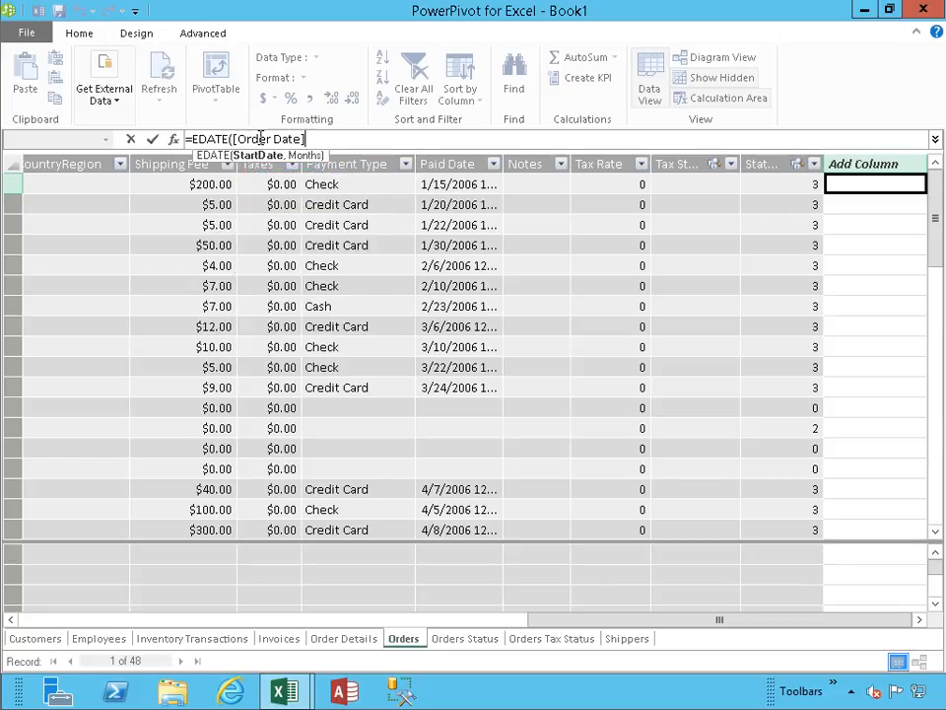
type("1)")
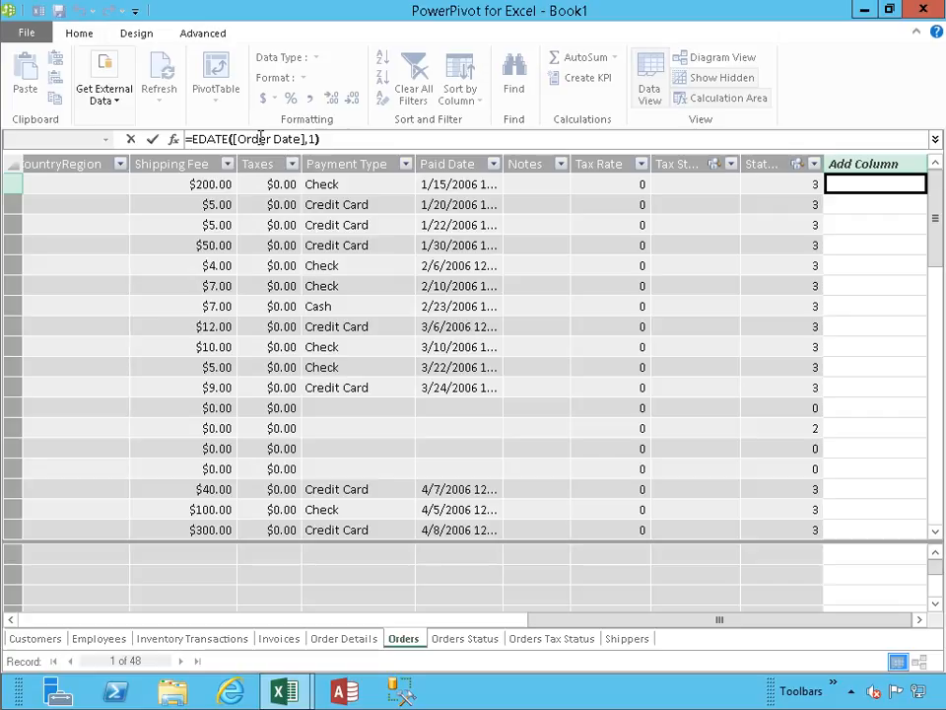
key("Return")
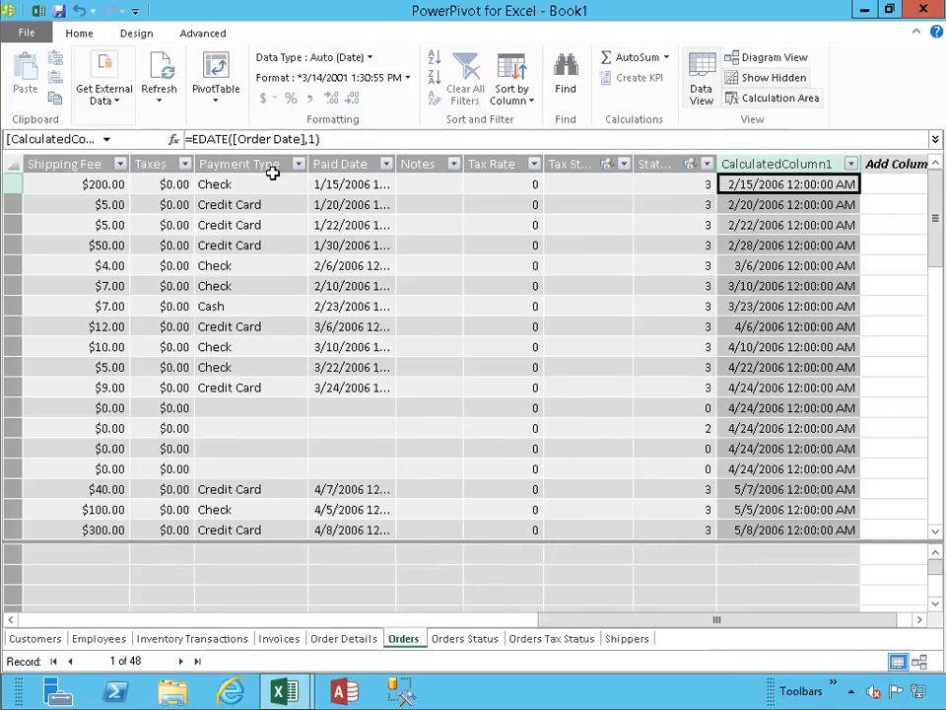
- Rename the new EDATE calculated column as 30DaysPaymentDue
double_click(742, 162)
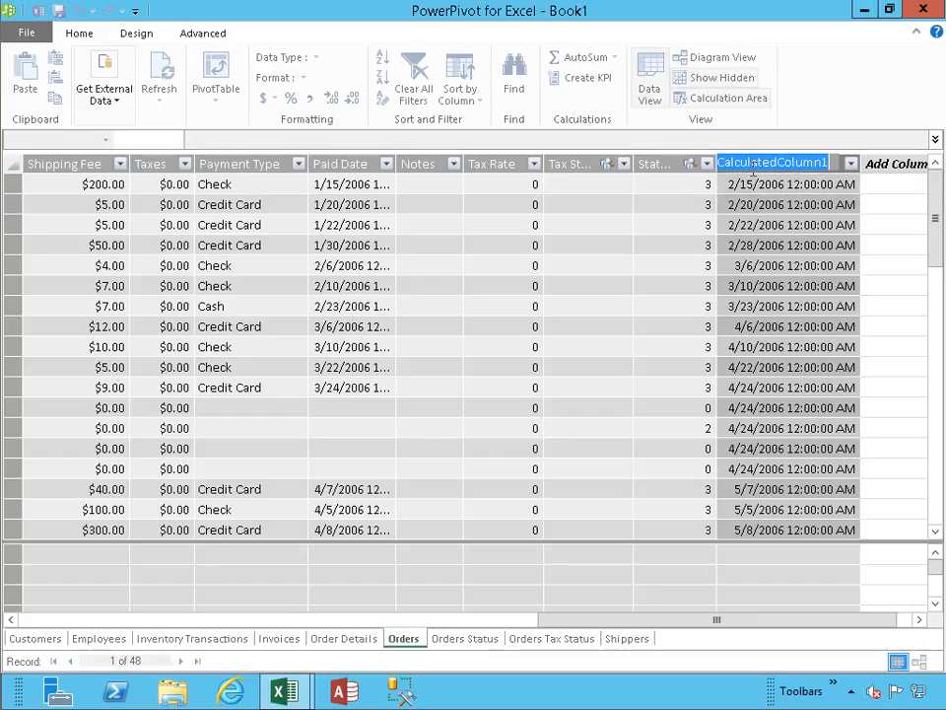
type("3")
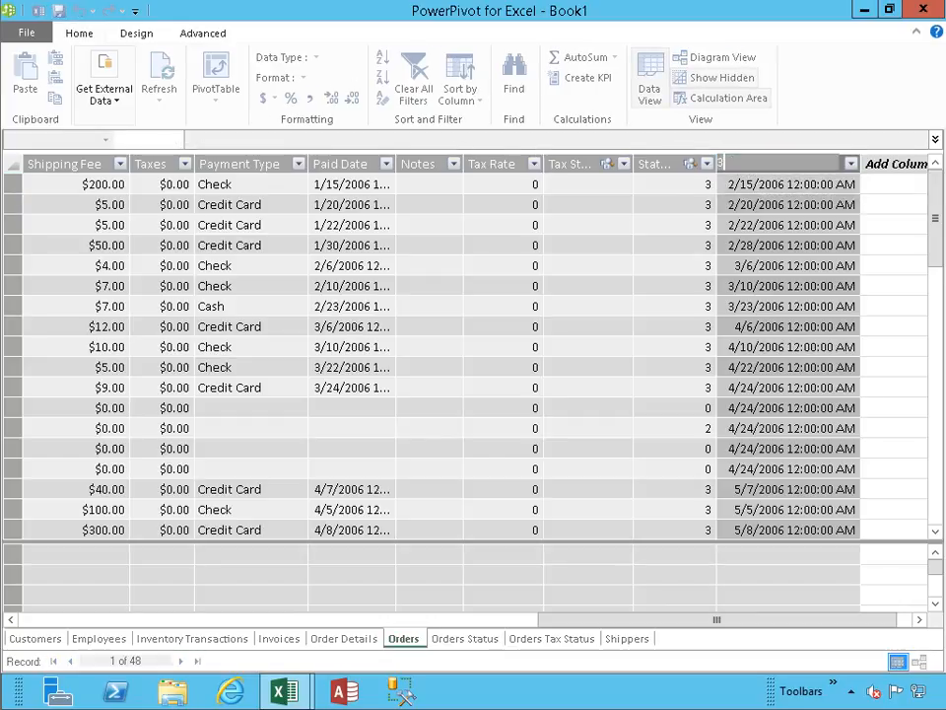
type("0DaysPaye")
type("entDu")
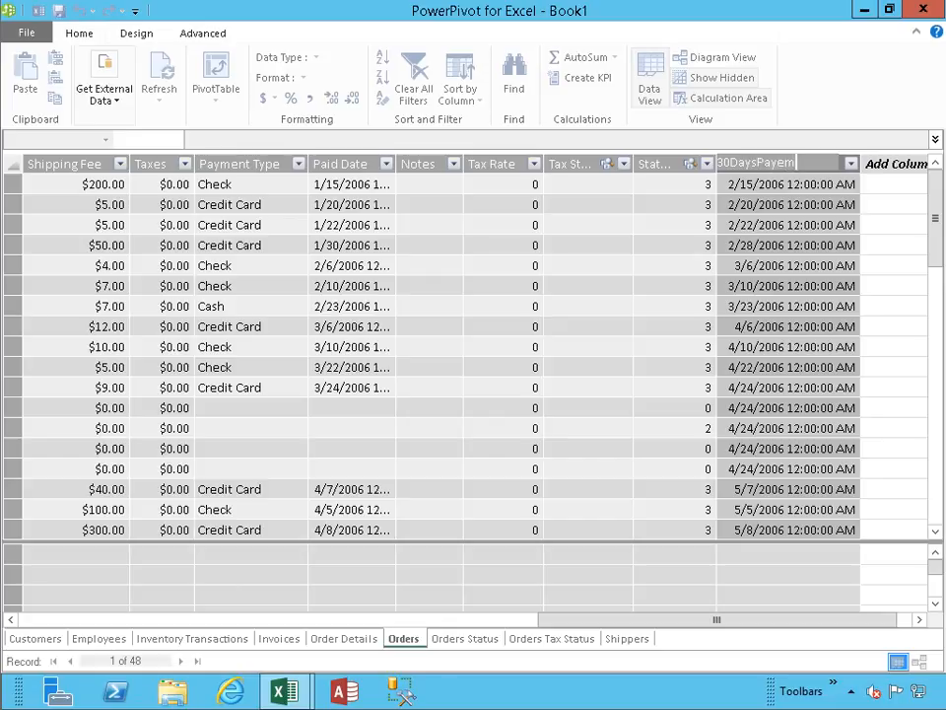
type("e")
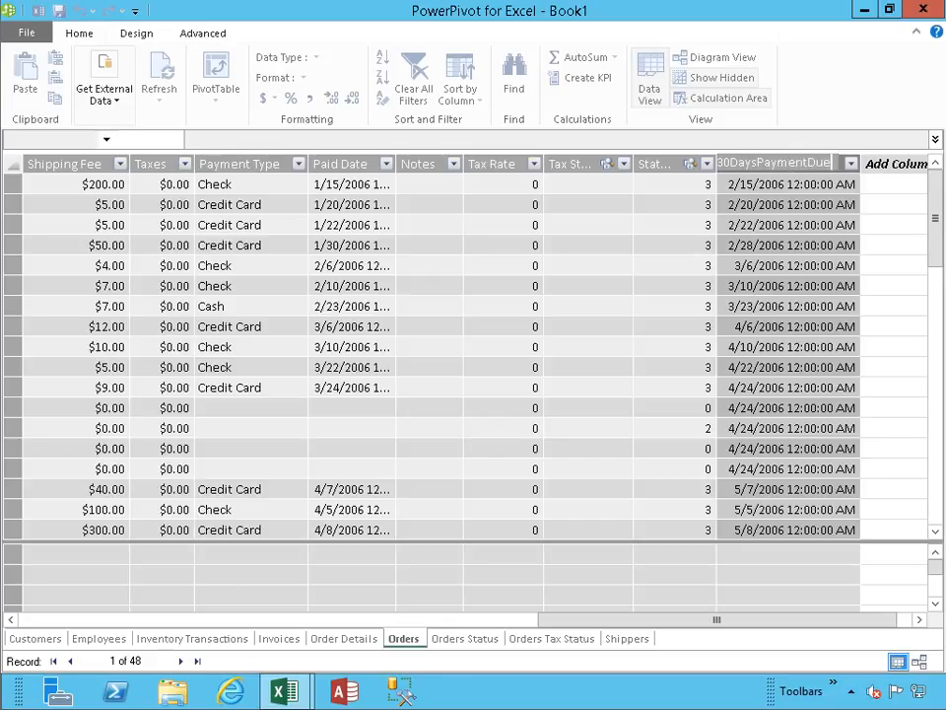
key("Return")
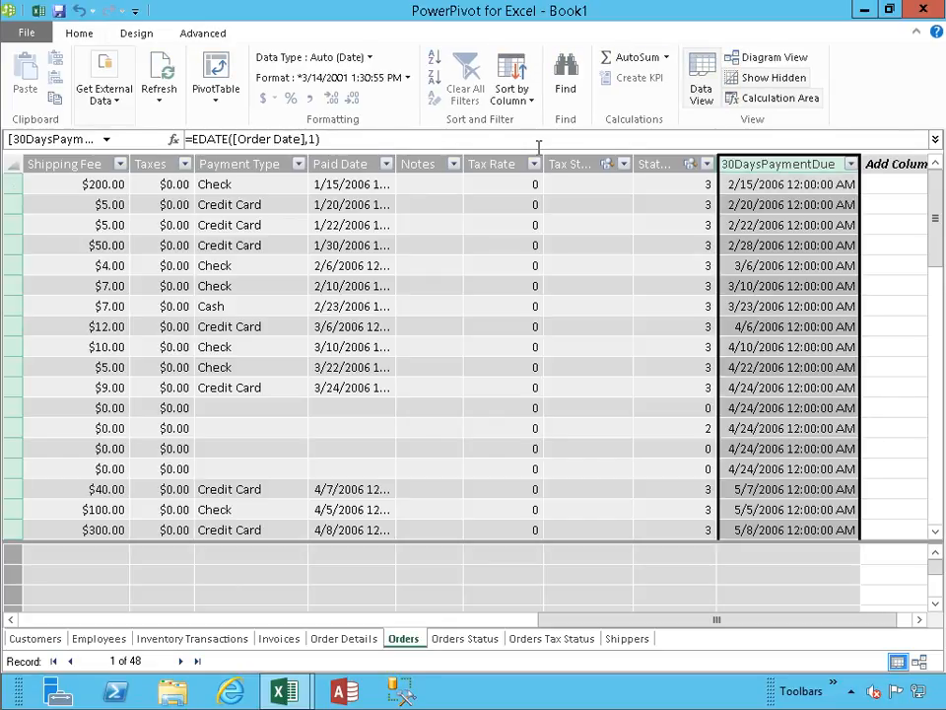
- Add another calculated column to the Orders table with the formula =EOMONTH([Order Date],1)
left_click(890, 186)
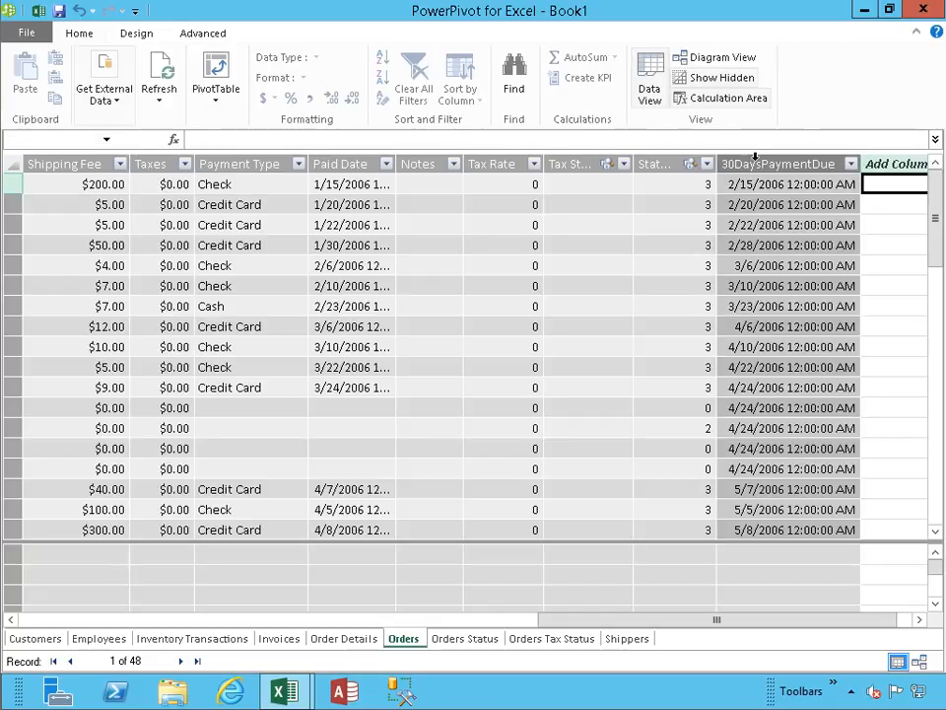
left_click(735, 139)
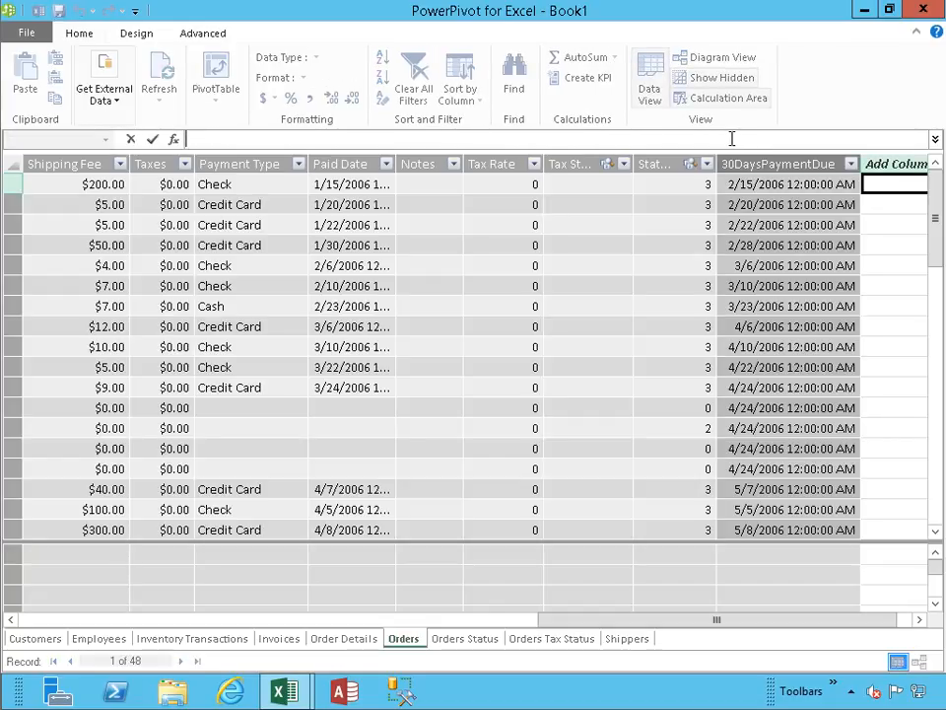
type("=EO")
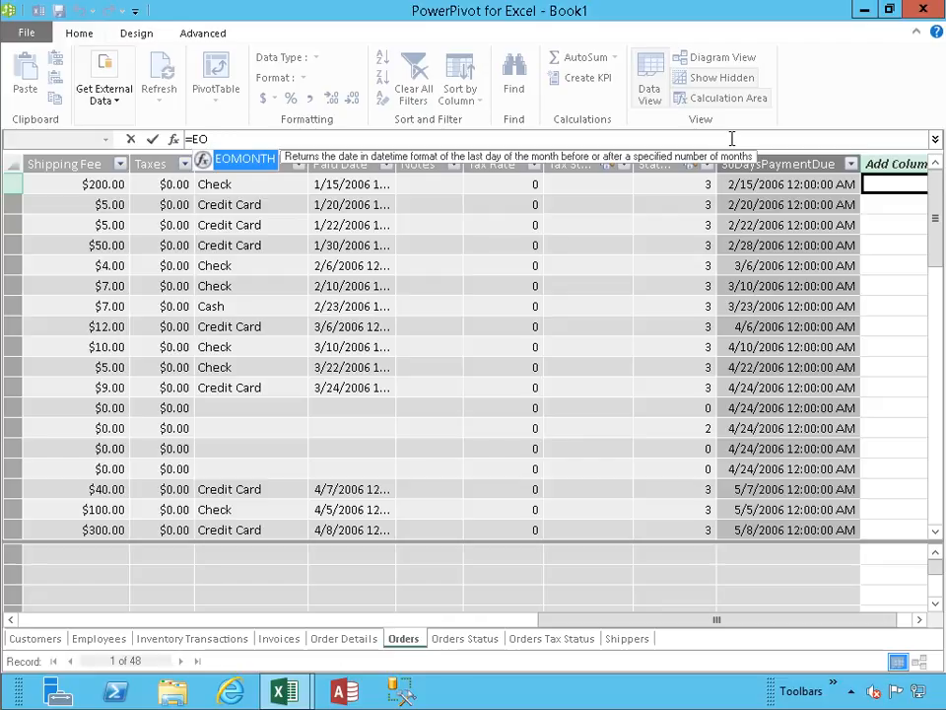
key("Tab")
type("[o")
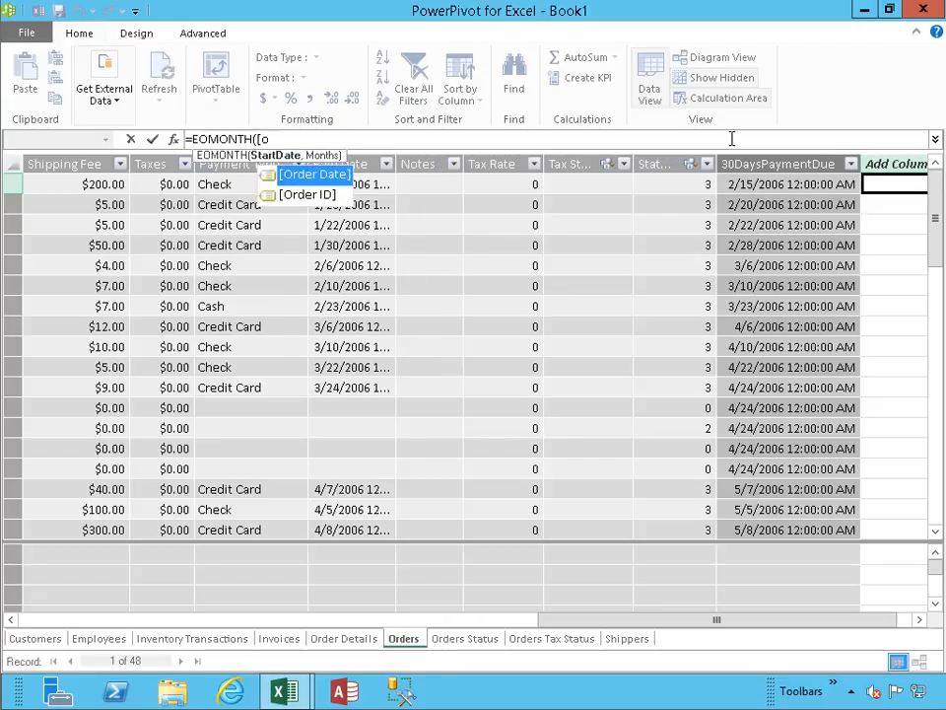
key("Tab")
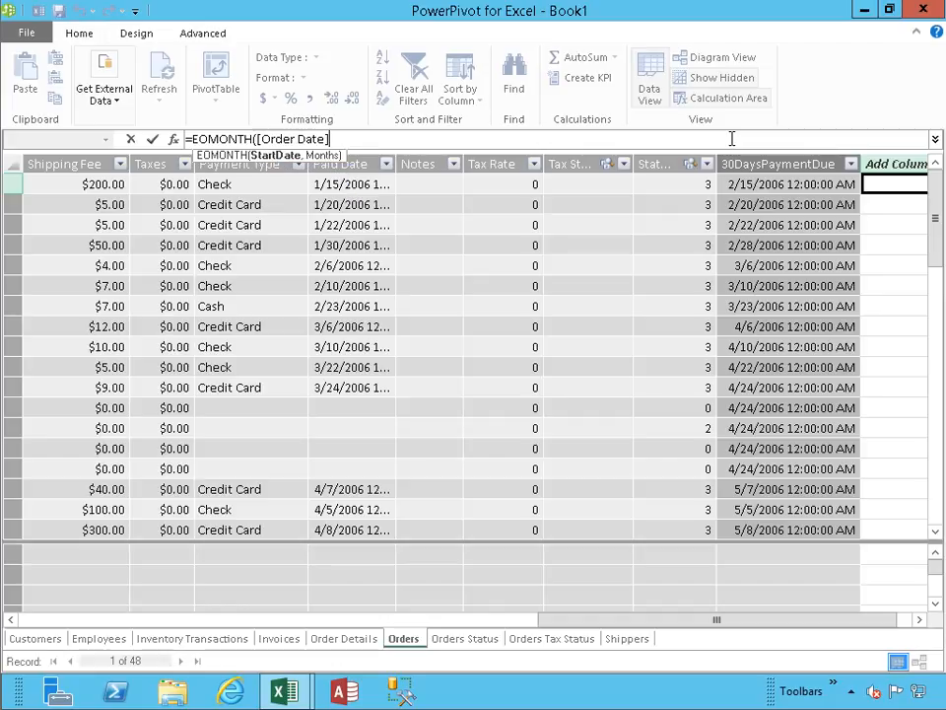
type(",1)")
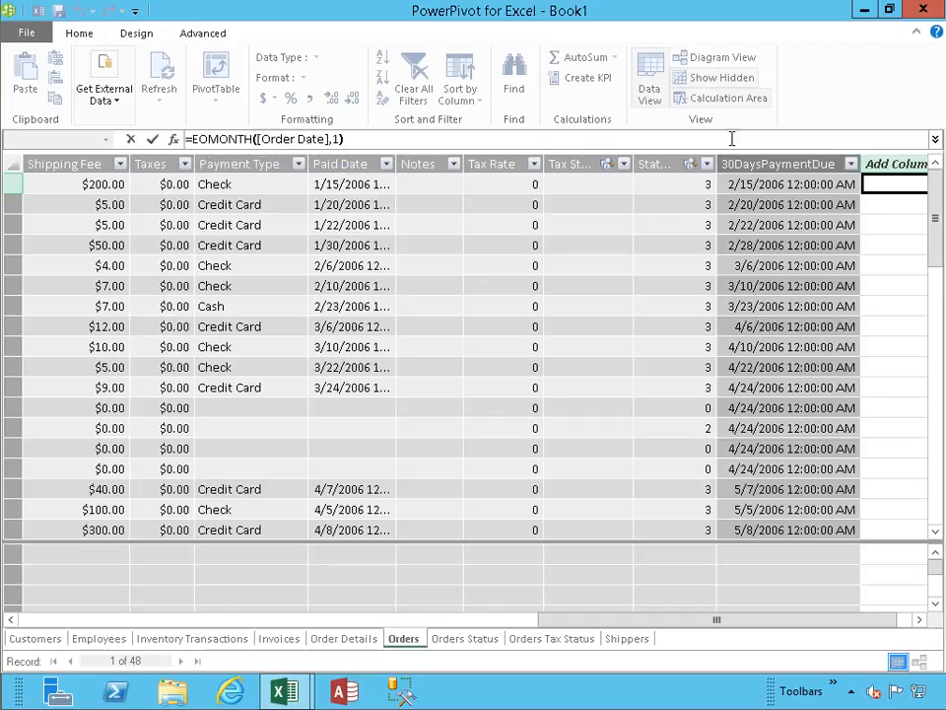
key("Return")
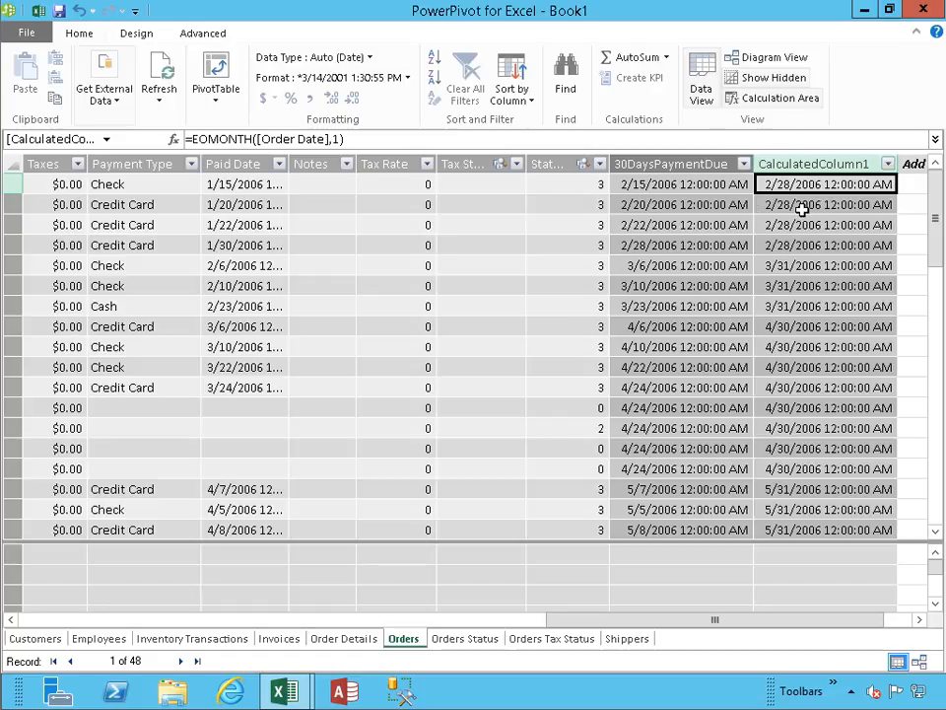
- Rename the EOMONTH calculated column in the Orders table as EndOfMonth
left_click(808, 165)
double_click(808, 165)
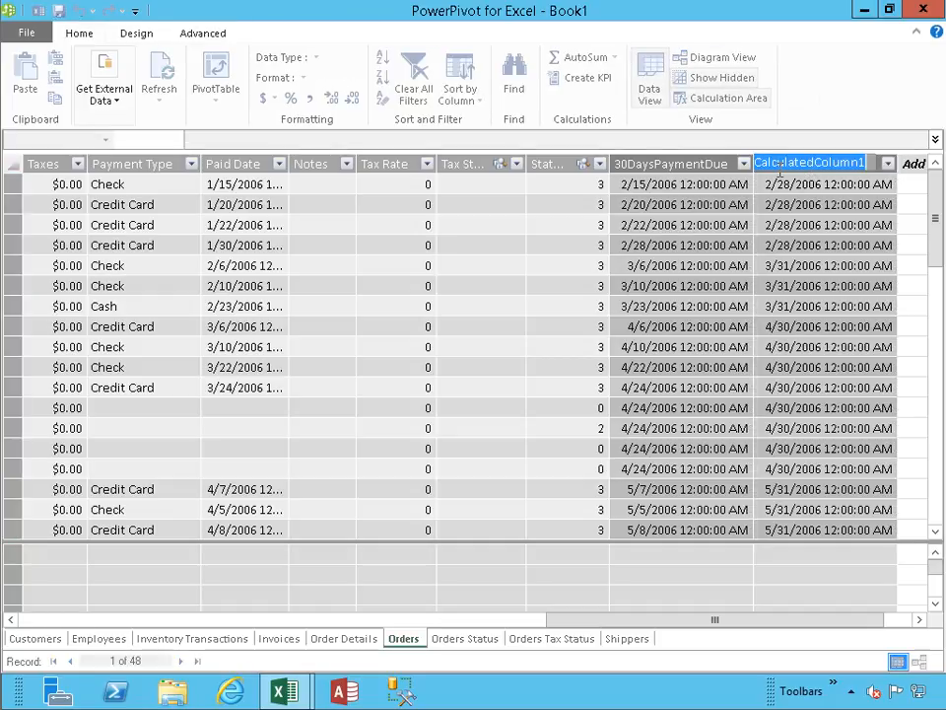
type("EndOfMonth")
key("Return")
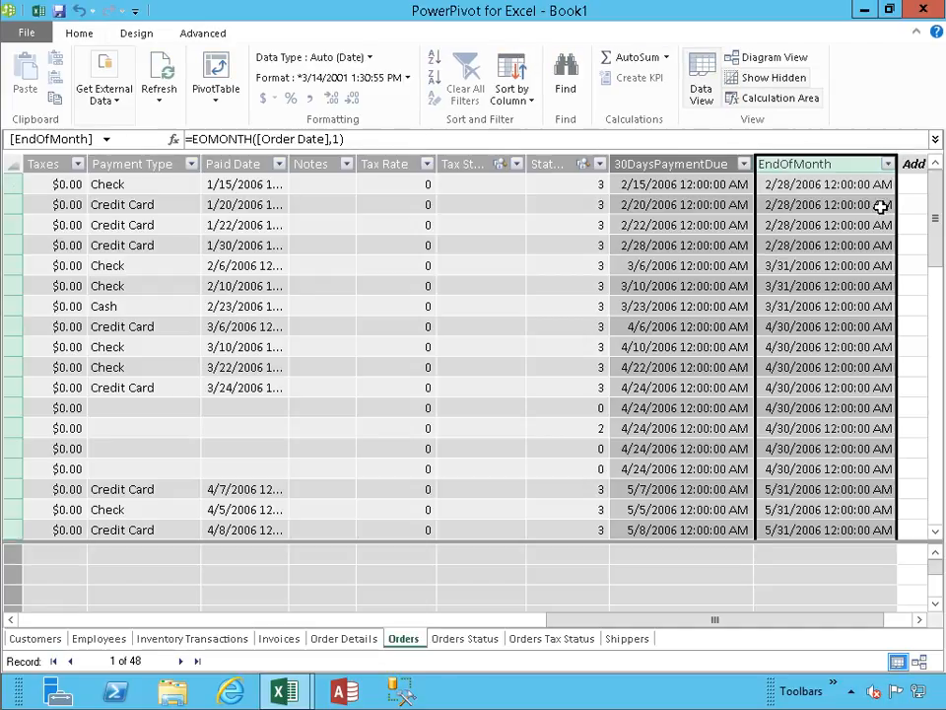
- Add another calculated column to the Orders table with the formula =MONTH([Order Date])
left_click(907, 185)
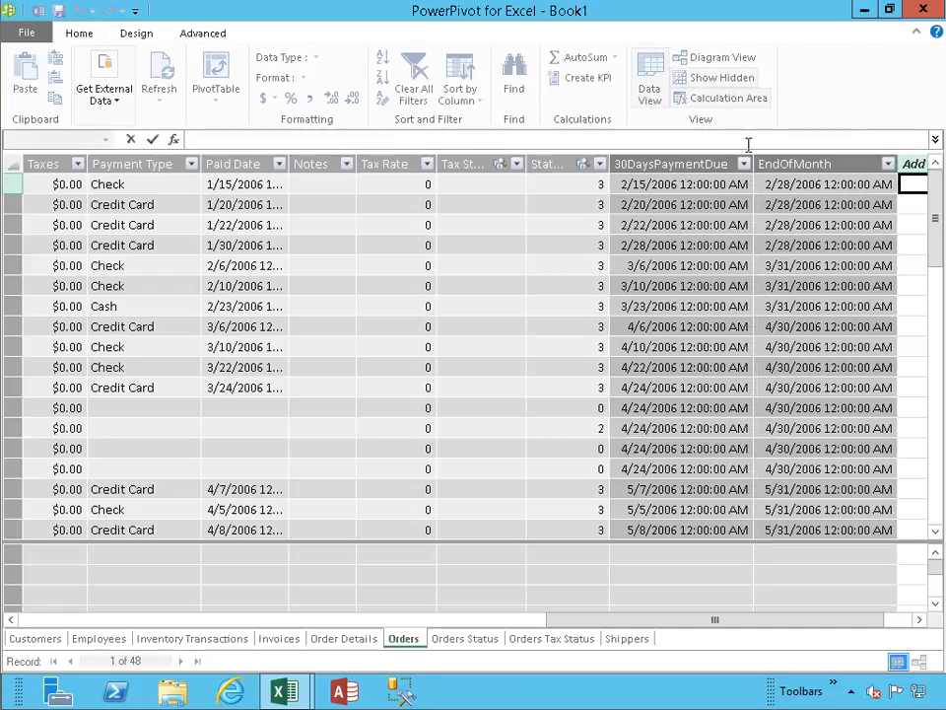
type("=Mont")
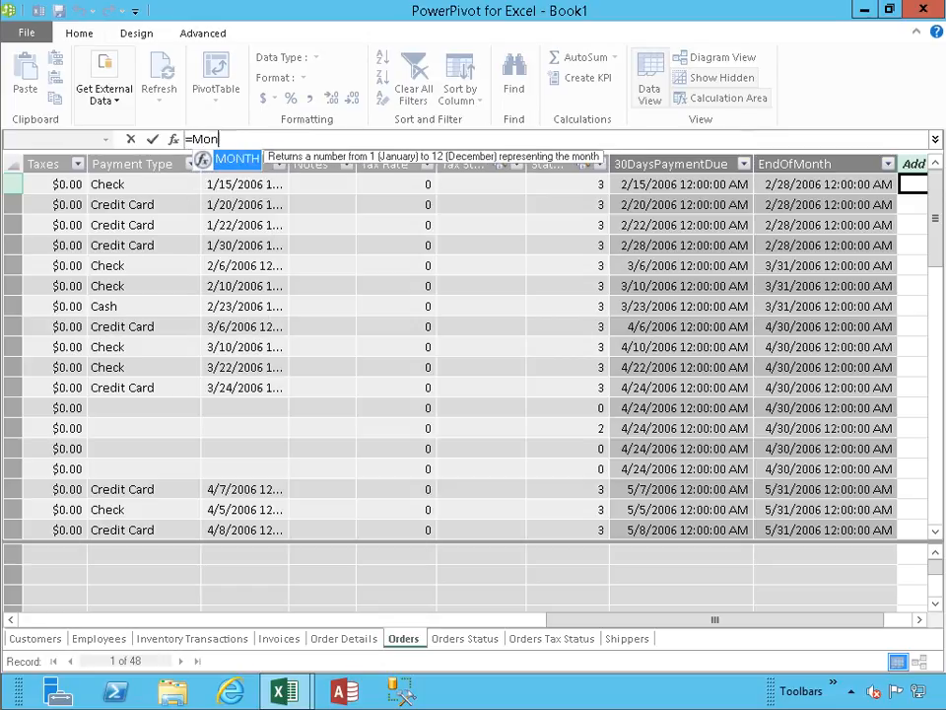
key("Tab")
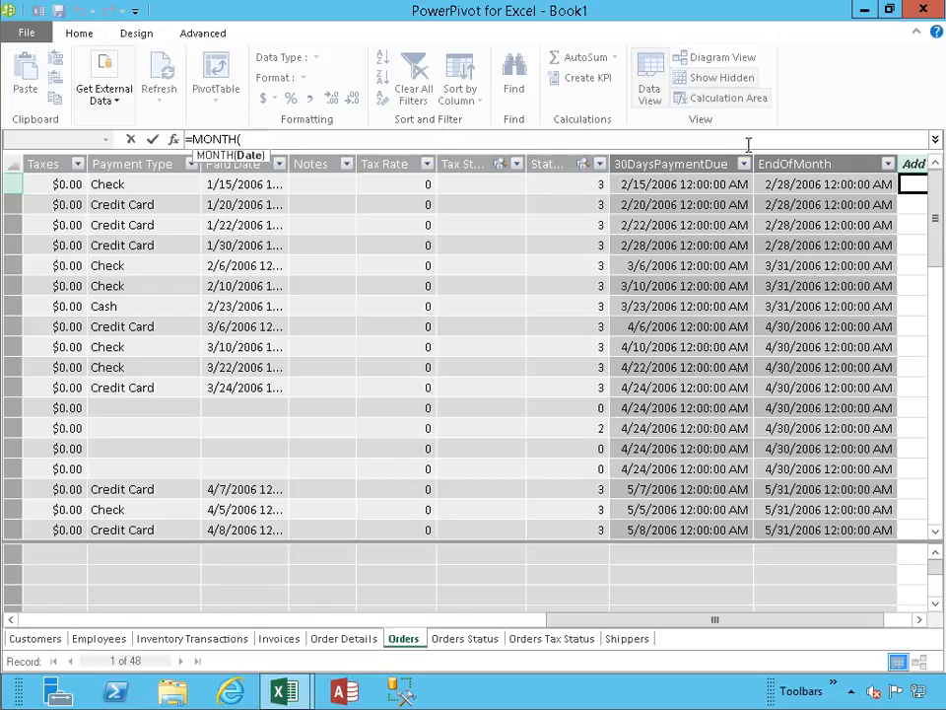
type("[ord")
key("Tab")
type(")")
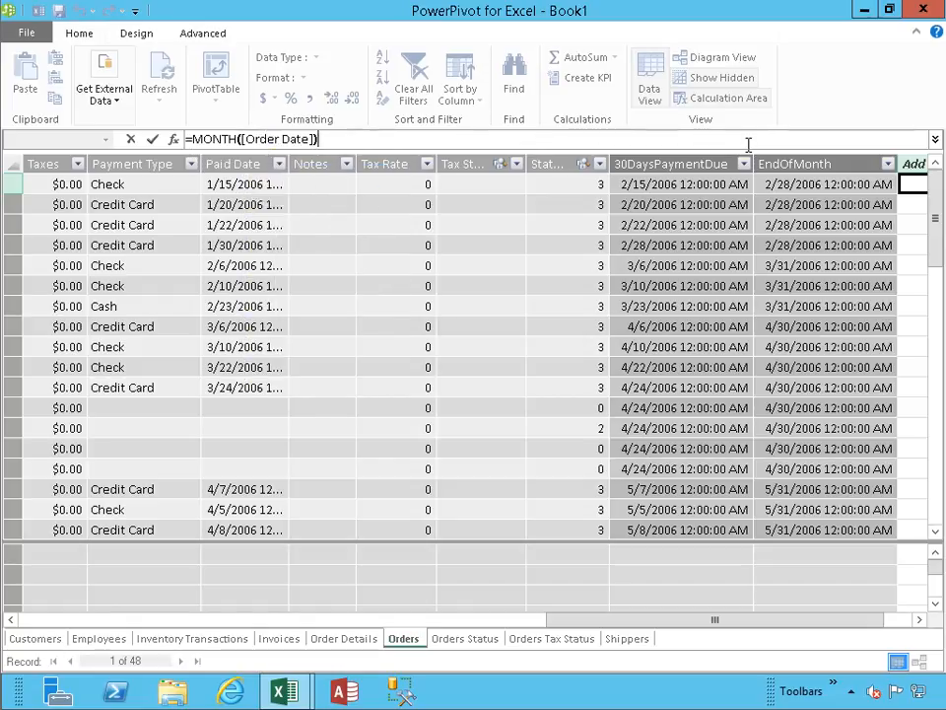
key("Return")
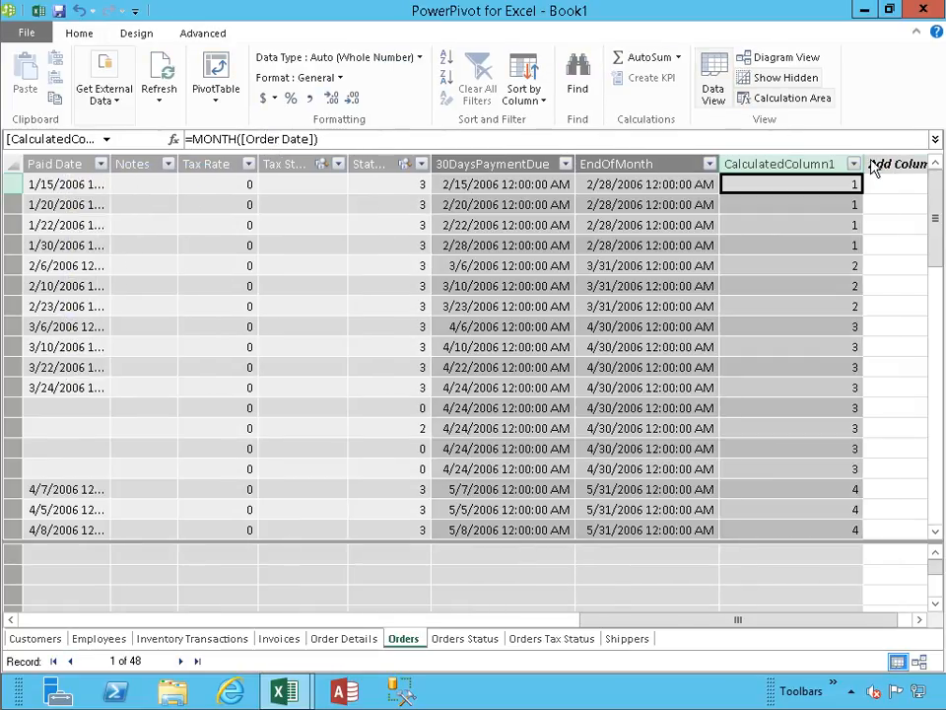
- Rename the new MONTH calculated column as MonthNumber
double_click(806, 165)
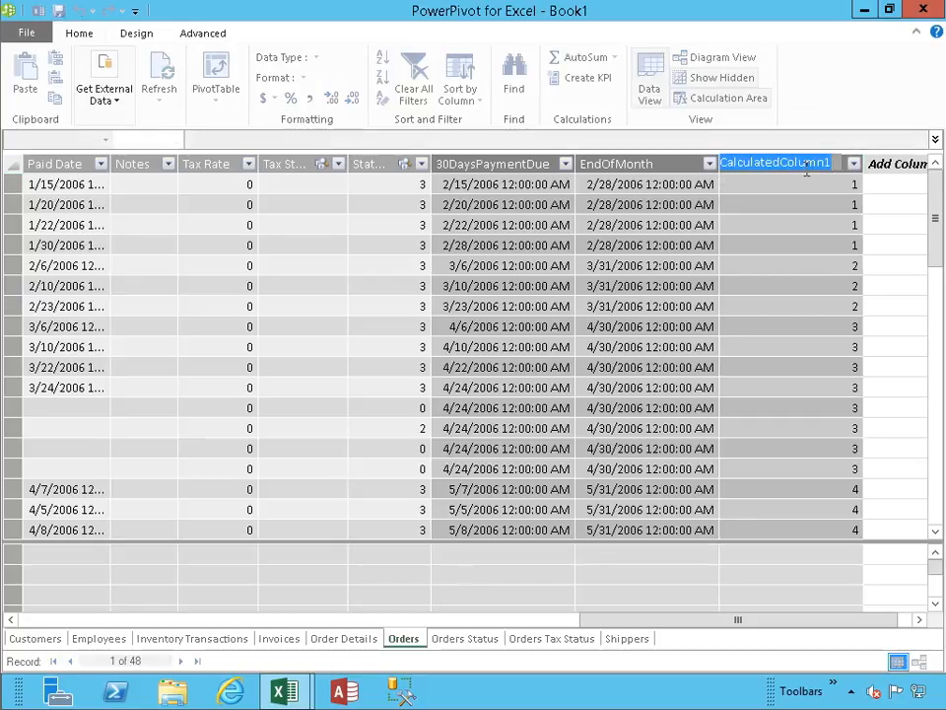
type("MonthNumber")
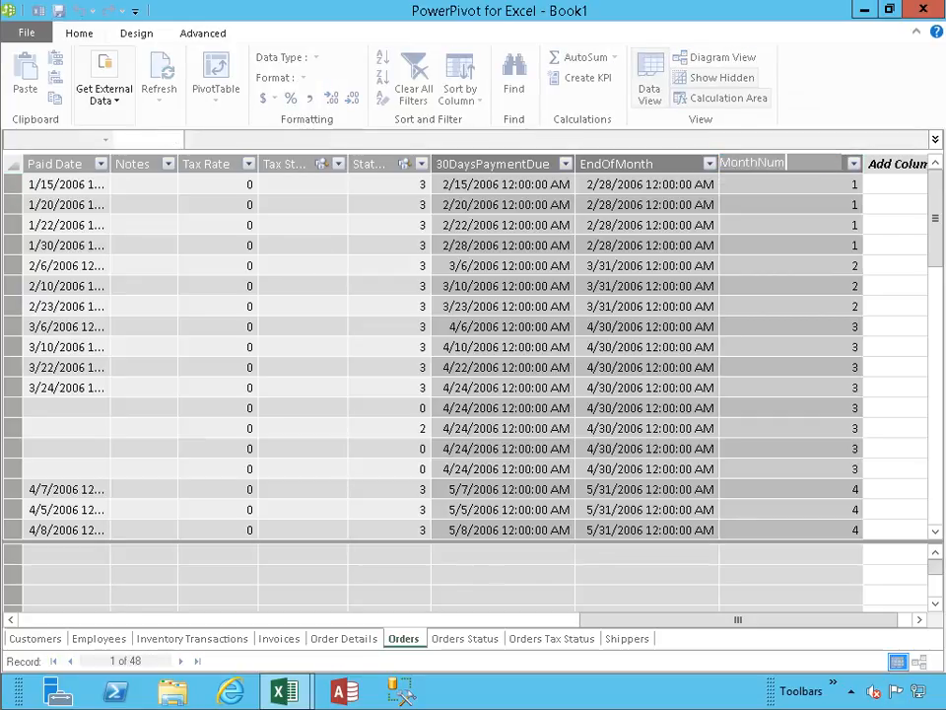
key("Return")
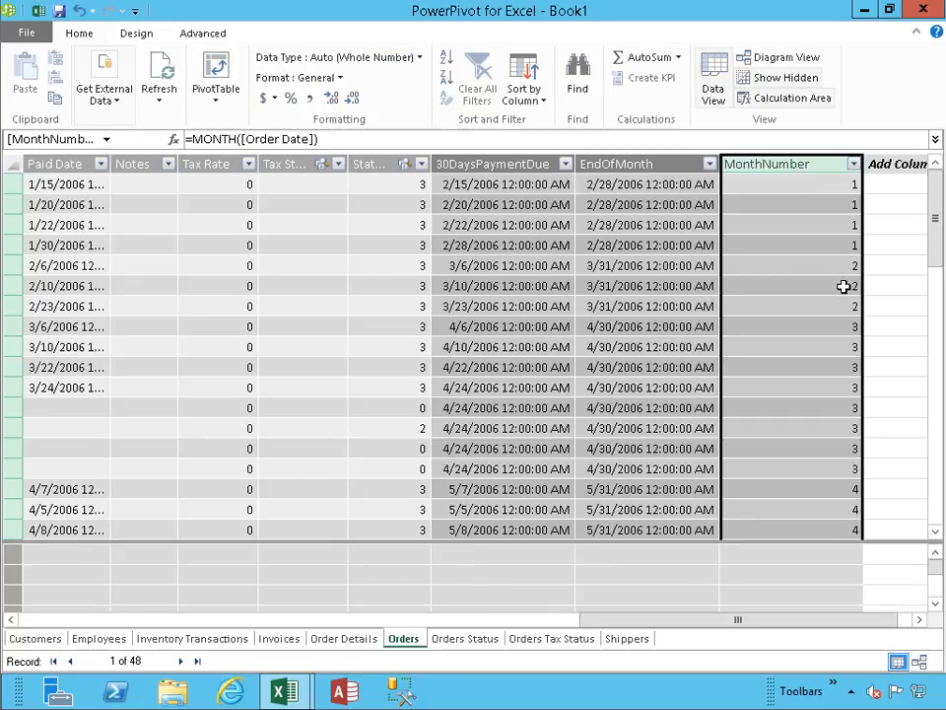
- Add a calculated column to the Orders table with the formula =if([MonthNumber]<4,"Q1",if([MonthNumber]<7,"Q2",if([MonthNumber]<10,"Q3","Q4")))
left_click(883, 186)
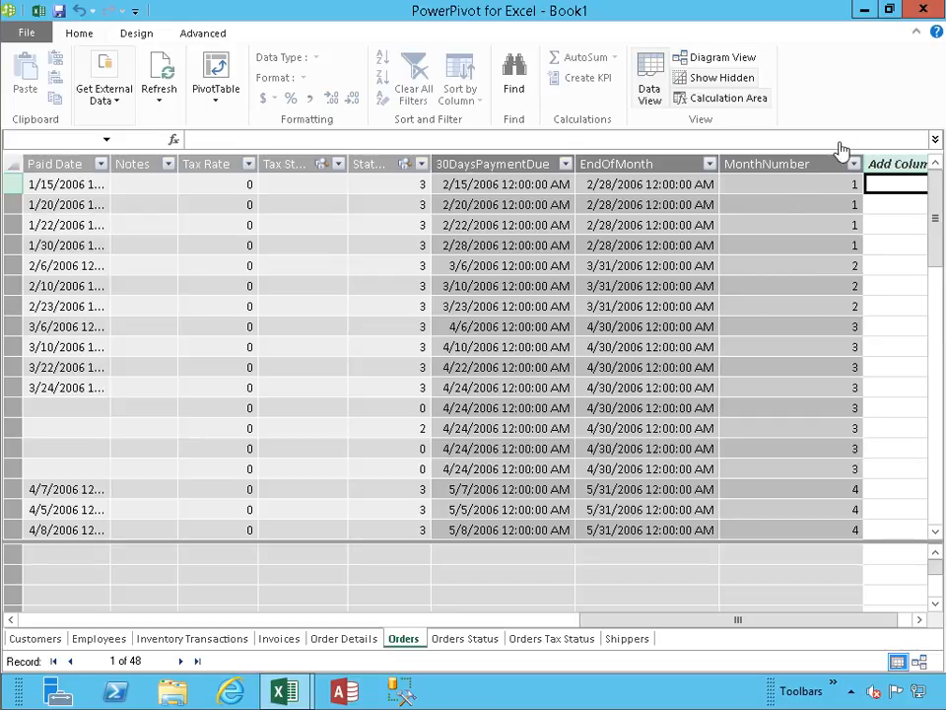
left_click(836, 141)
type("=if([MonthNumber]<4,\"Q1\",if([MonthNumber]<7,\"Q2\",if([MonthNumber]<10,\"Q3\",\"Q4\")))")
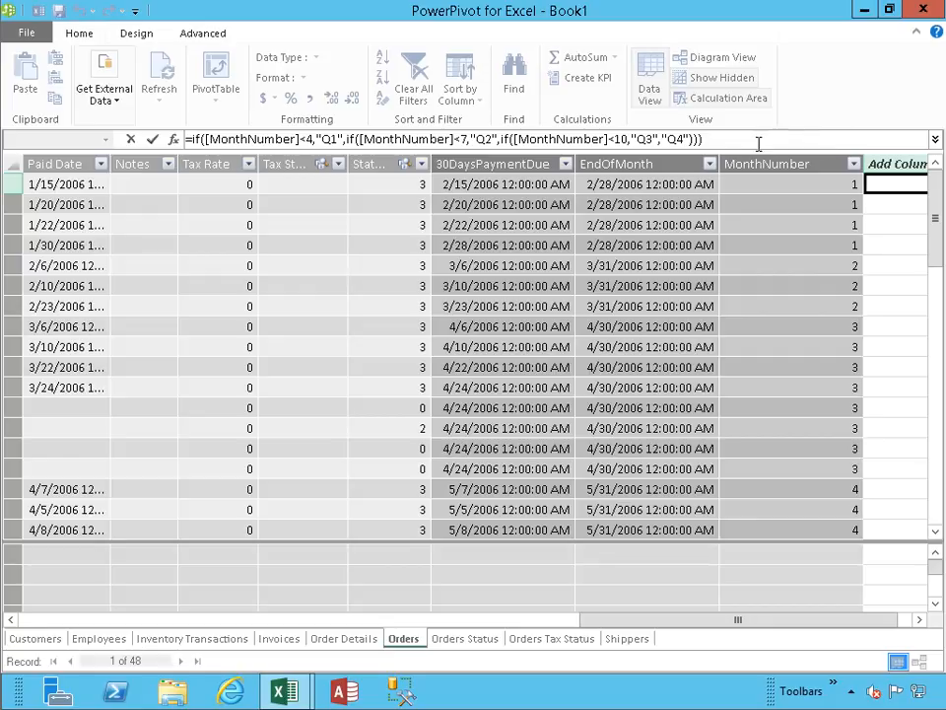
key("Return")
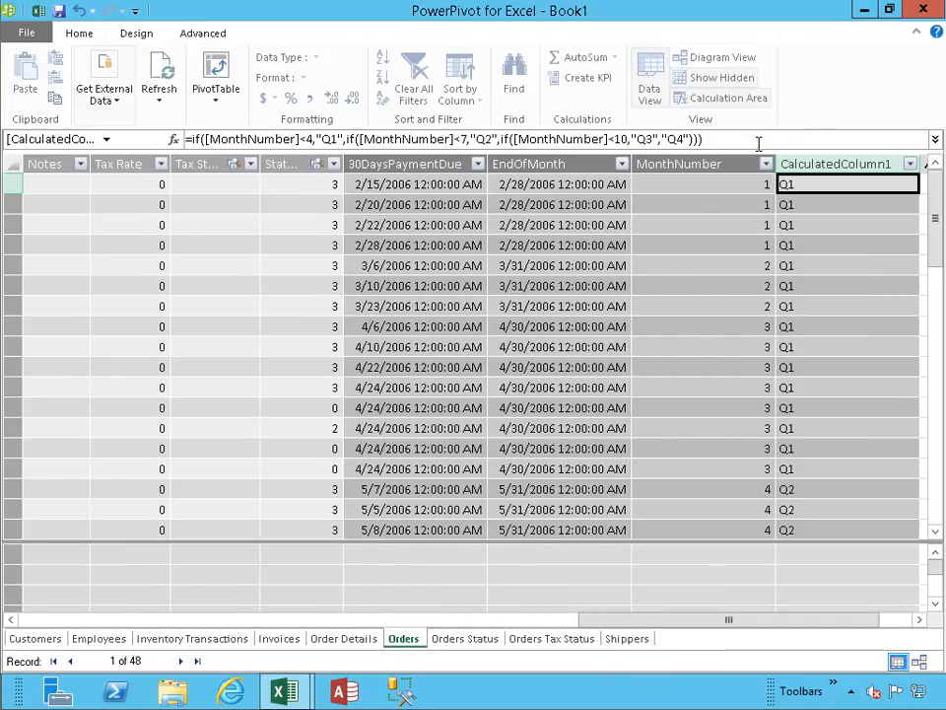
- Rename the new calculated column with the nested IF formula as Quarter
double_click(862, 164)
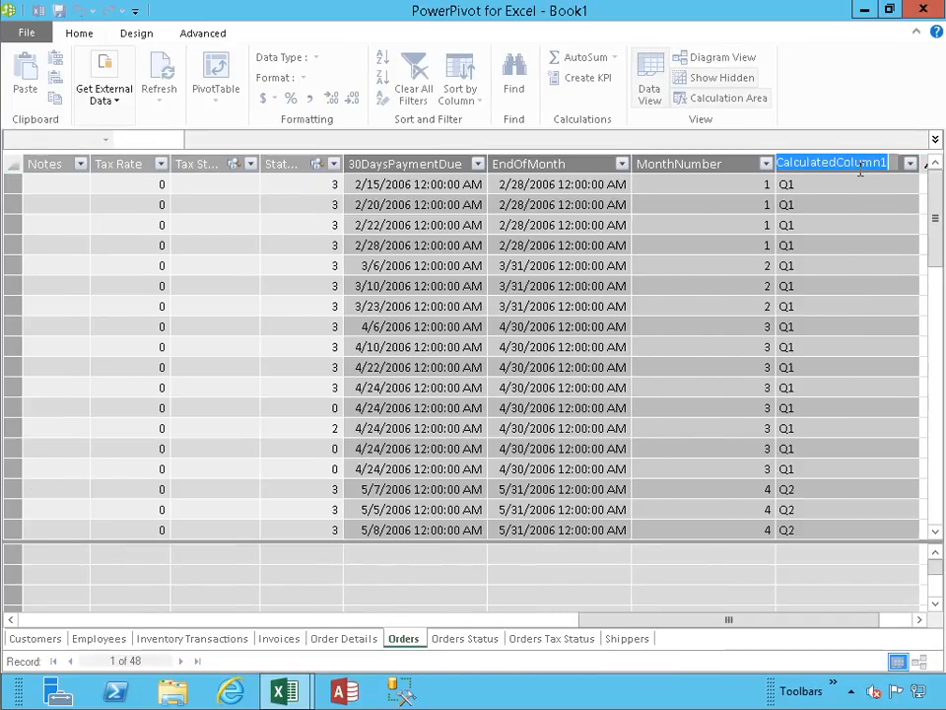
type("Quarter")
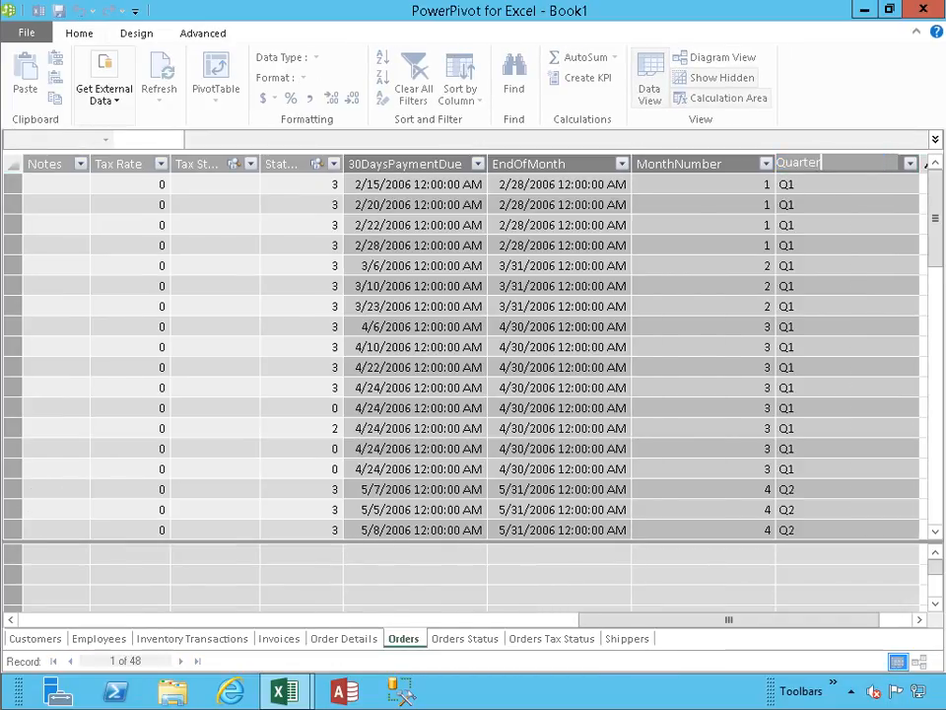
key("Return")
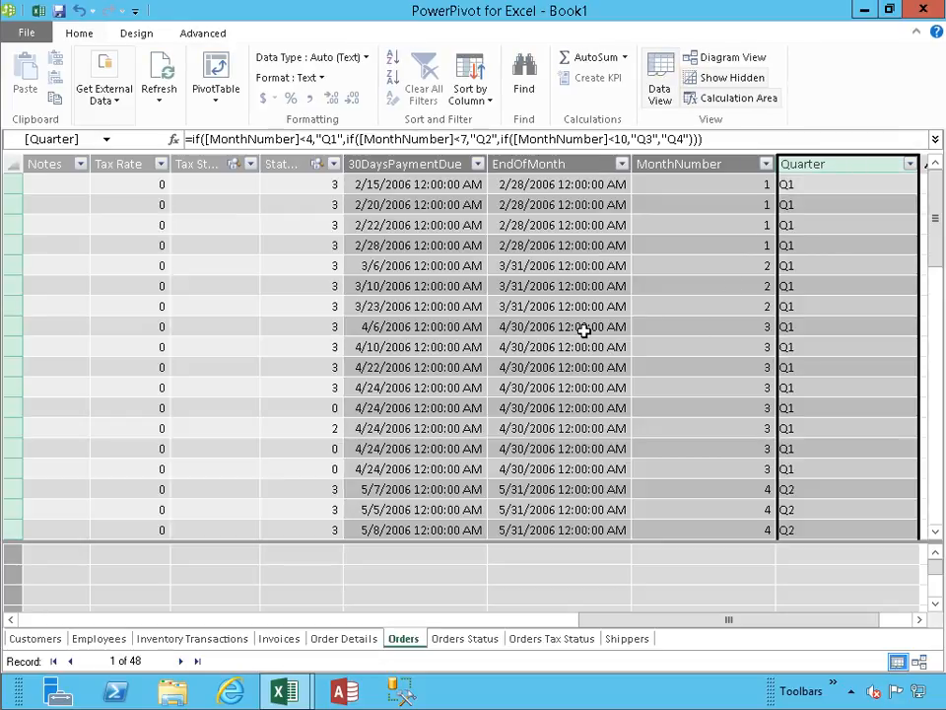
- Paste a SWITCH formula into a new Orders column, mapping [MonthID] 1 to 12 to "January" through "December", with "Unknown month number" as the fallback
left_click(581, 327)
scroll(581, 327, "down", 4)
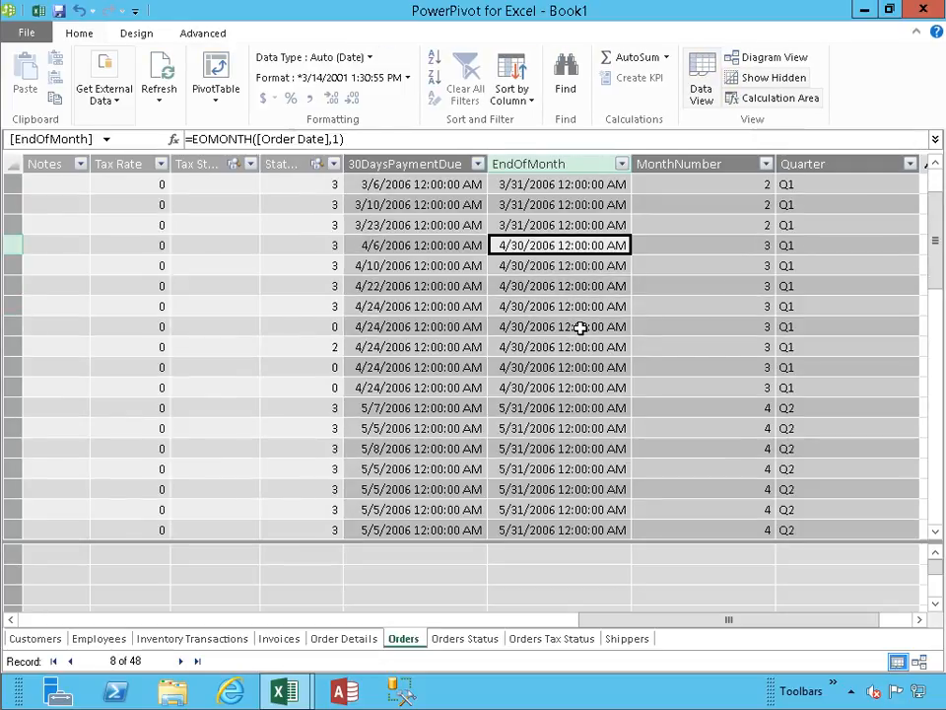
scroll(581, 327, "down", 2)
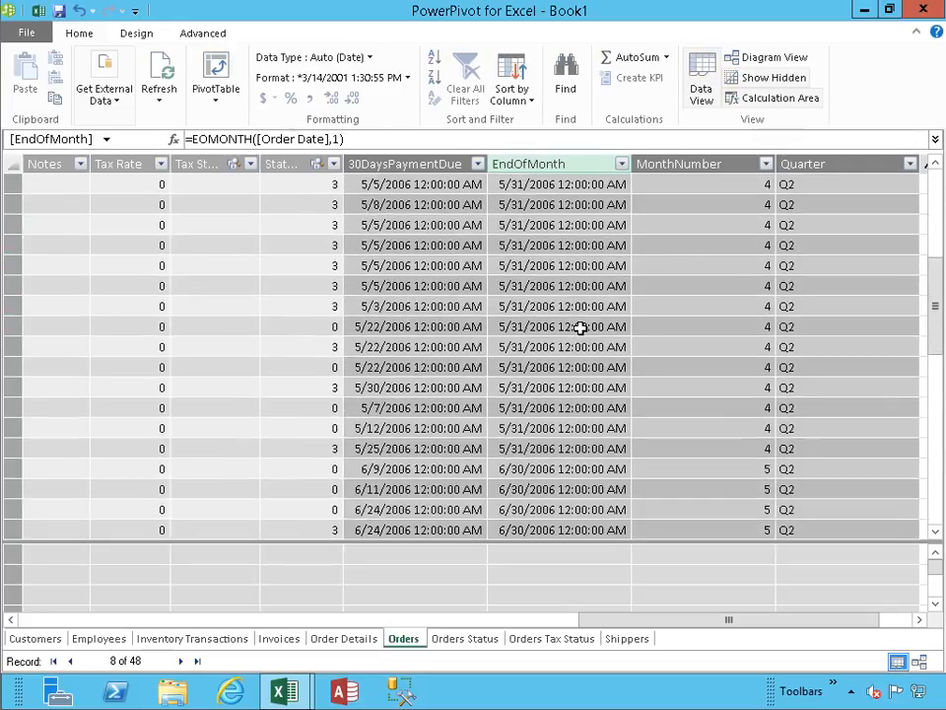
scroll(523, 457, "down", 1)
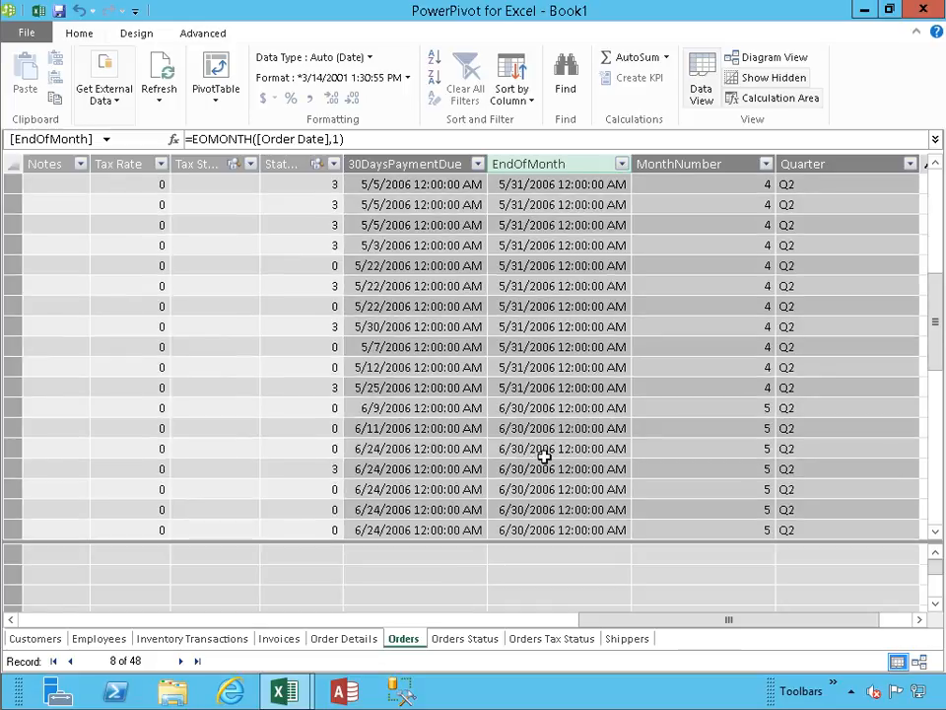
left_click_drag(937, 355, 936, 252)
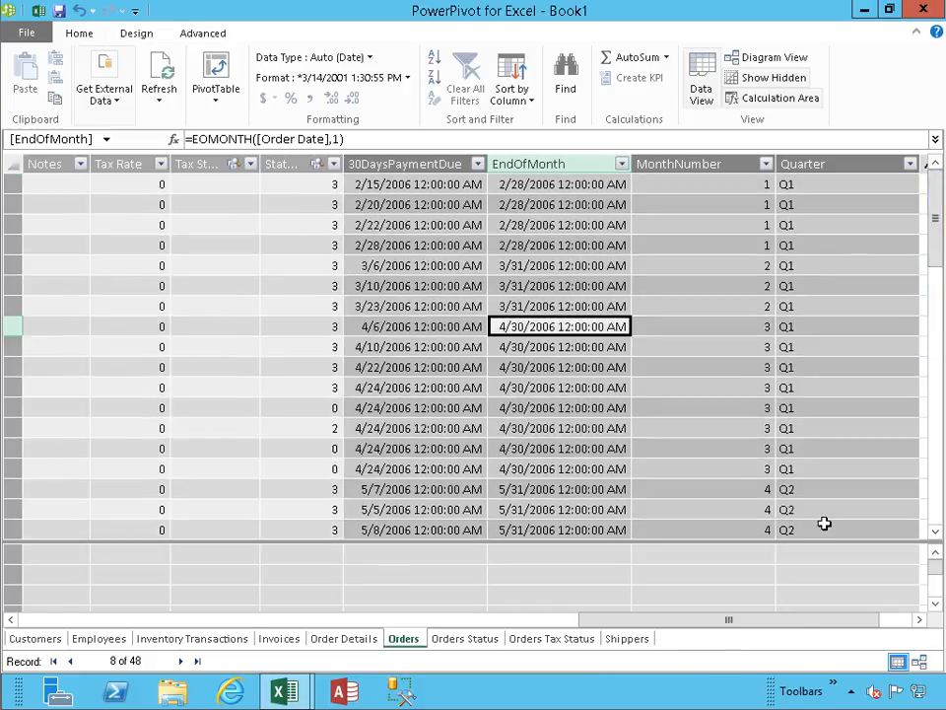
left_click_drag(796, 623, 825, 623)
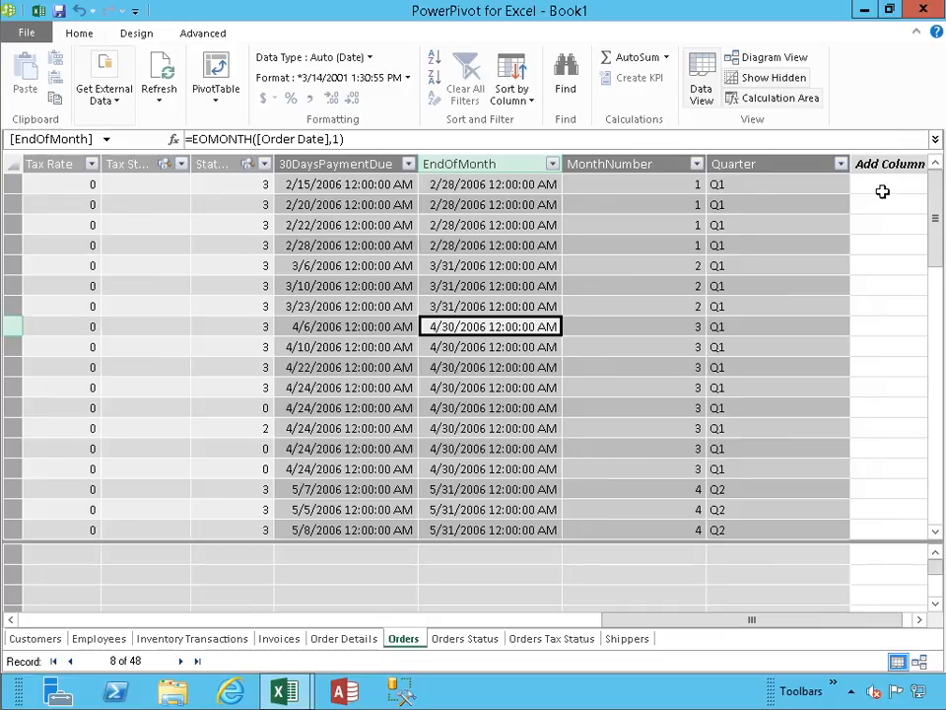
left_click(882, 191)
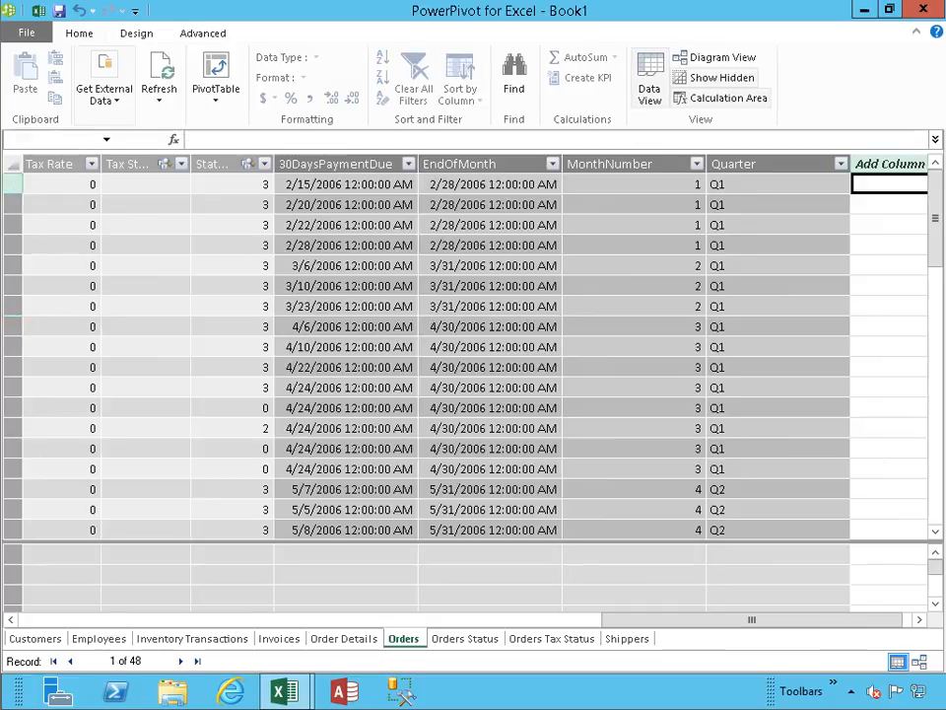
left_click(827, 138)
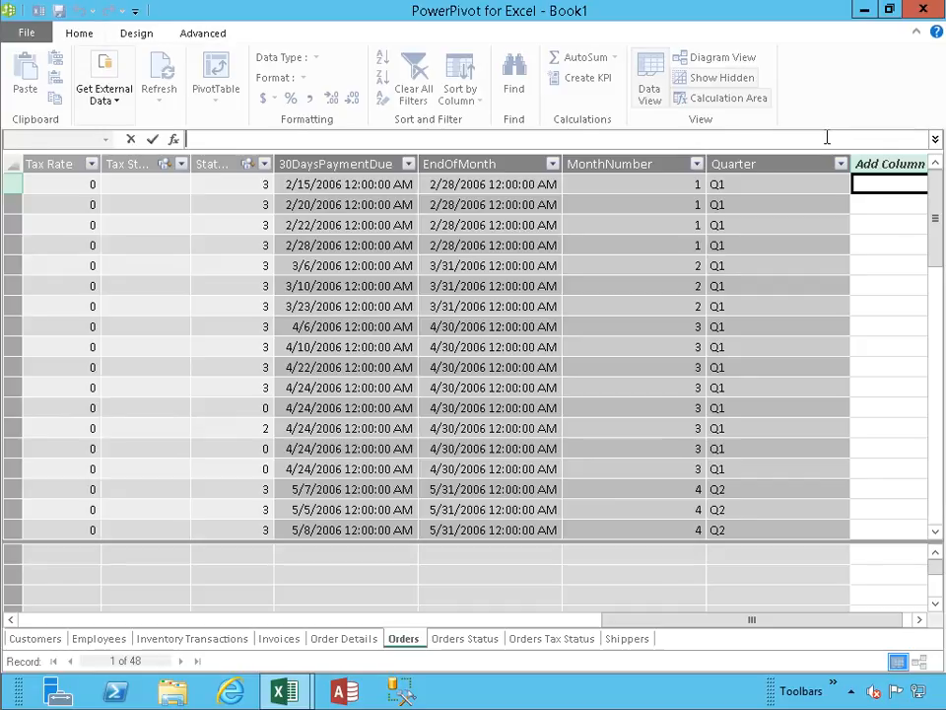
key("ctrl+v")
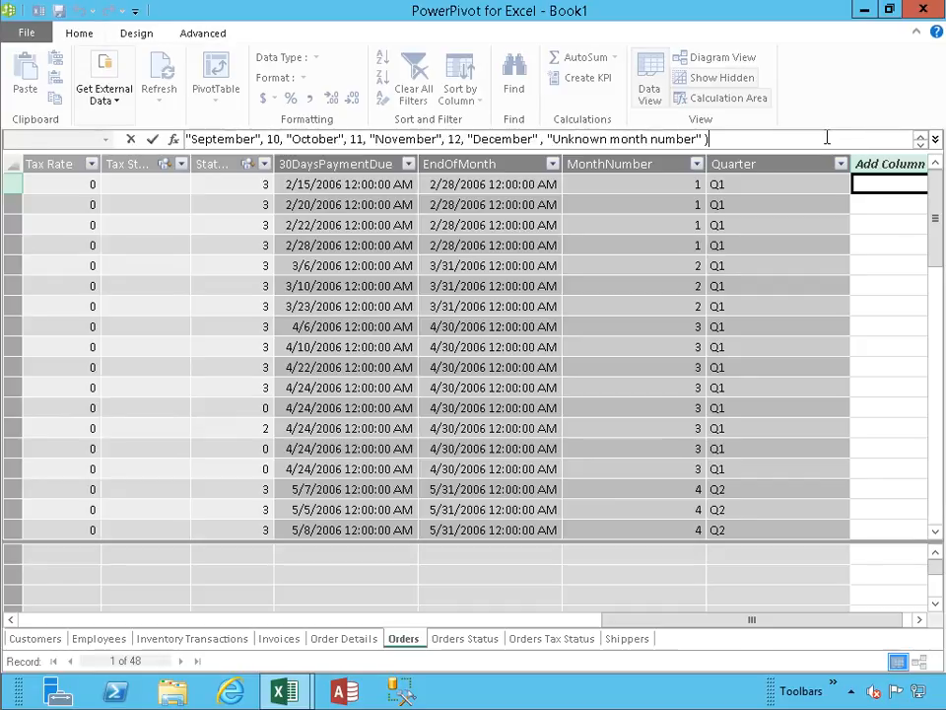
- Replace [MonthID] with [MonthNumber] as the expression of the SWITCH formula and commit the calculated column
key("Left")
key("Left")
key("Left")
key("Left")
key("Left")
key("Left")
key("Left")
key("Left")
key("Left")
key("Left")
key("Left")
key("Left")
key("Left")
key("Left")
key("Left")
key("Left")
key("Left")
key("Left")
key("Left")
key("Left")
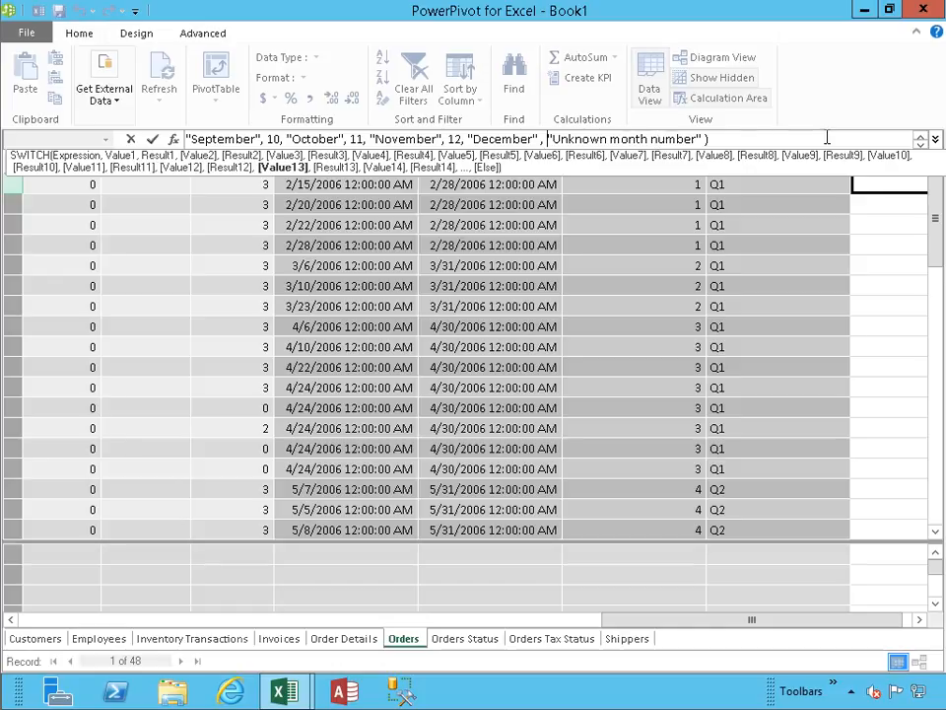
key("Left")
key("Left")
key("Left")
key("Left")
key("Left")
key("Left")
key("Left")
key("Left")
key("Left")
key("Left")
key("Left")
key("Left")
key("Left")
key("Left")
key("Left")
key("Left")
key("Left")
key("Left")
key("Left")
key("Left")
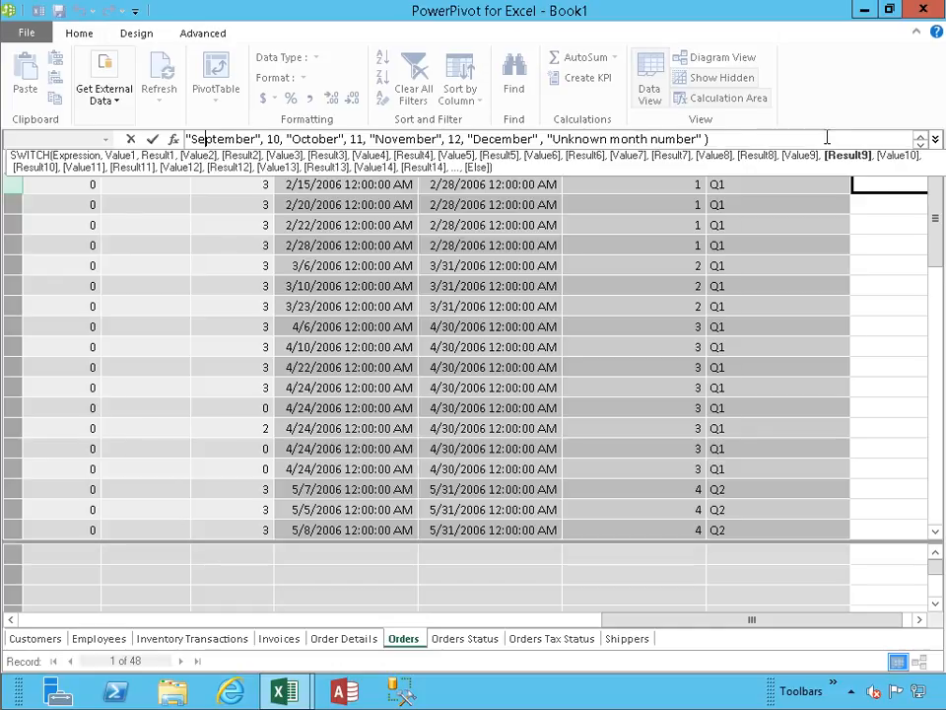
key("Left")
key("Left")
key("Left")
key("Left")
key("Left")
key("Left")
key("Left")
key("Left")
key("Left")
key("Left")
key("Left")
key("Left")
key("Left")
key("Left")
key("Left")
key("Left")
key("Left")
key("Left")
key("Left")
key("Left")
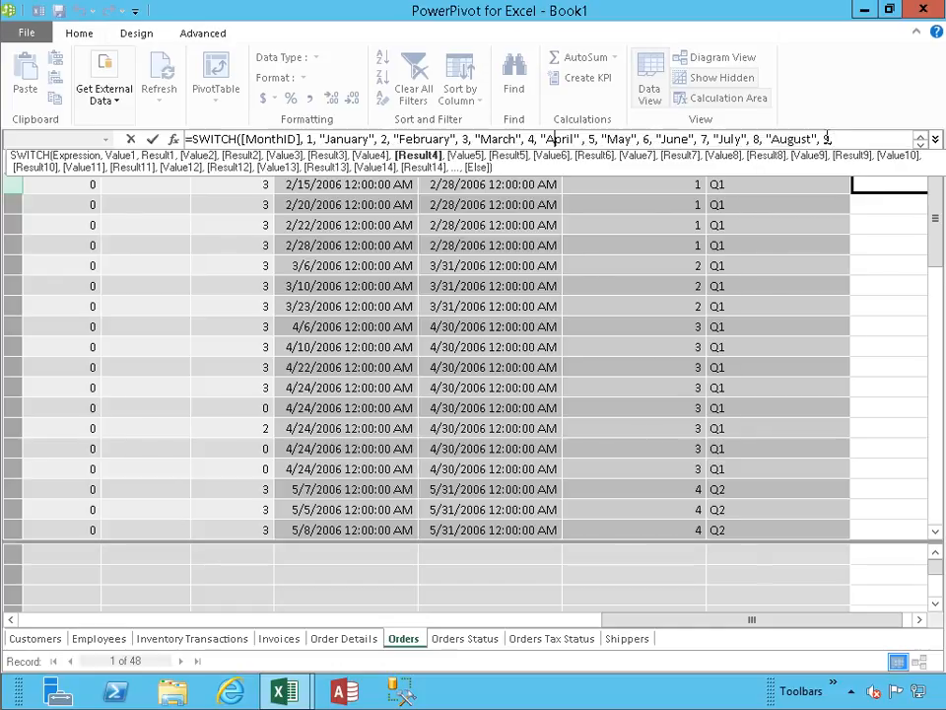
key("Left")
key("Left")
key("Left")
key("Left")
key("Left")
key("Left")
key("Left")
key("Left")
key("Left")
key("Left")
key("Left")
key("Left")
key("Left")
key("Left")
key("Left")
key("Left")
key("Left")
key("Left")
key("Left")
key("Left")
key("Left")
key("Left")
key("Left")
key("Left")
key("Left")
key("Left")
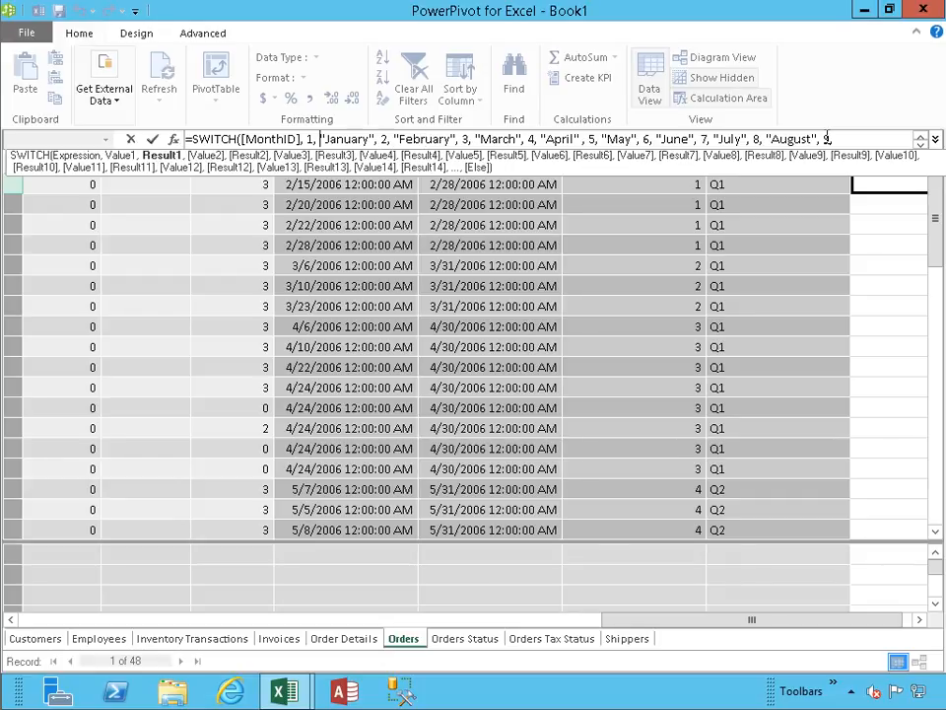
key("Left")
key("Left")
key("Left")
key("Left")
key("Left")
key("BackSpace")
key("BackSpace")
key("BackSpace")
key("BackSpace")
key("BackSpace")
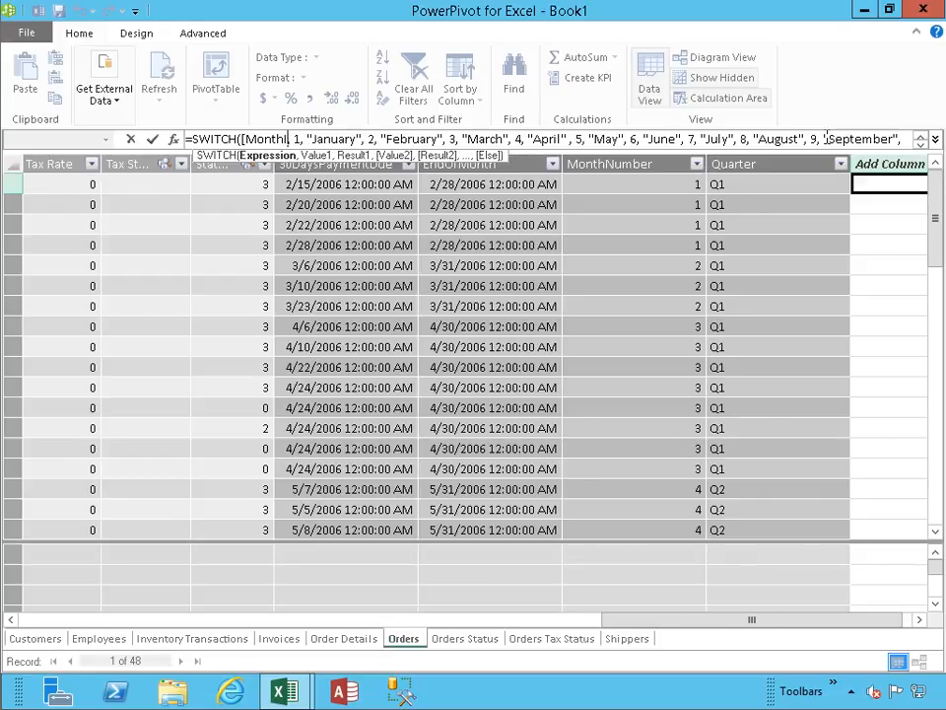
key("Tab")
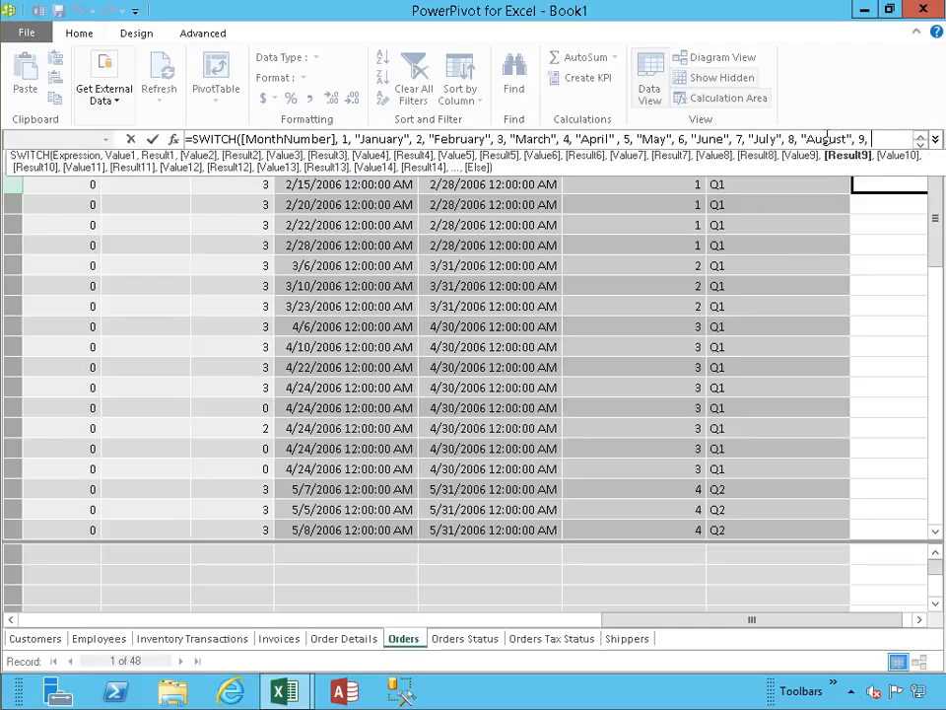
key("Return")
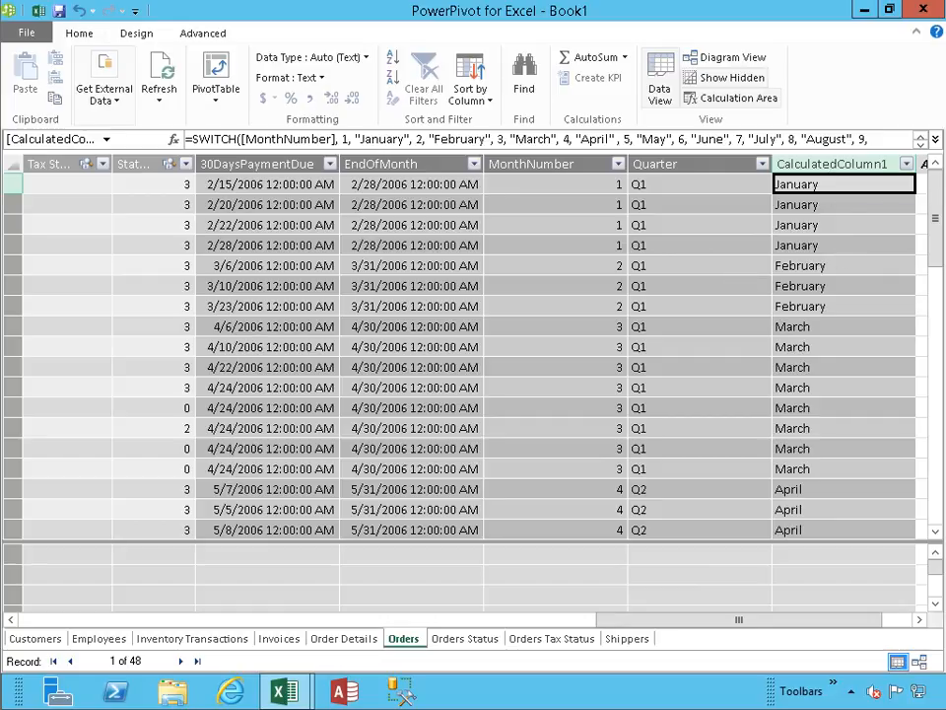
- Rename the new SWITCH calculated column as MonthName
left_click(793, 164)
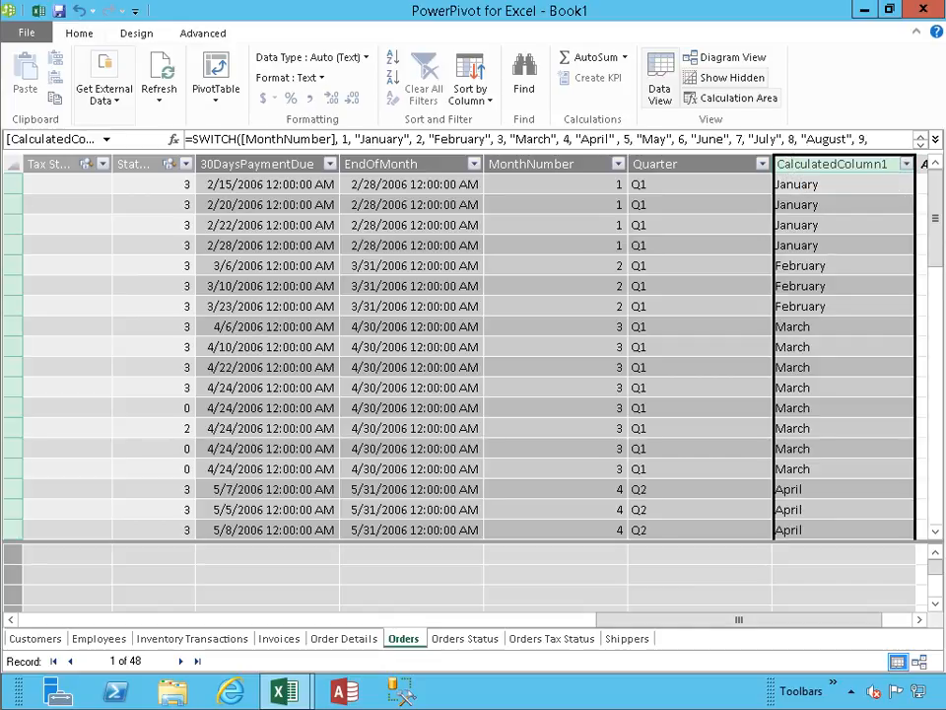
double_click(814, 165)
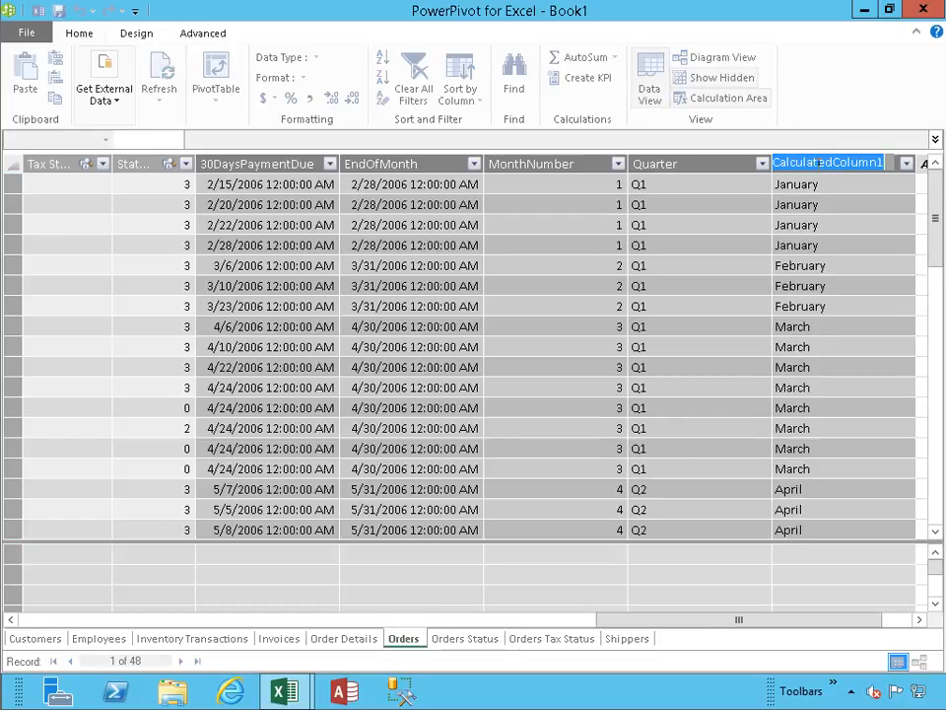
type("MonthName")
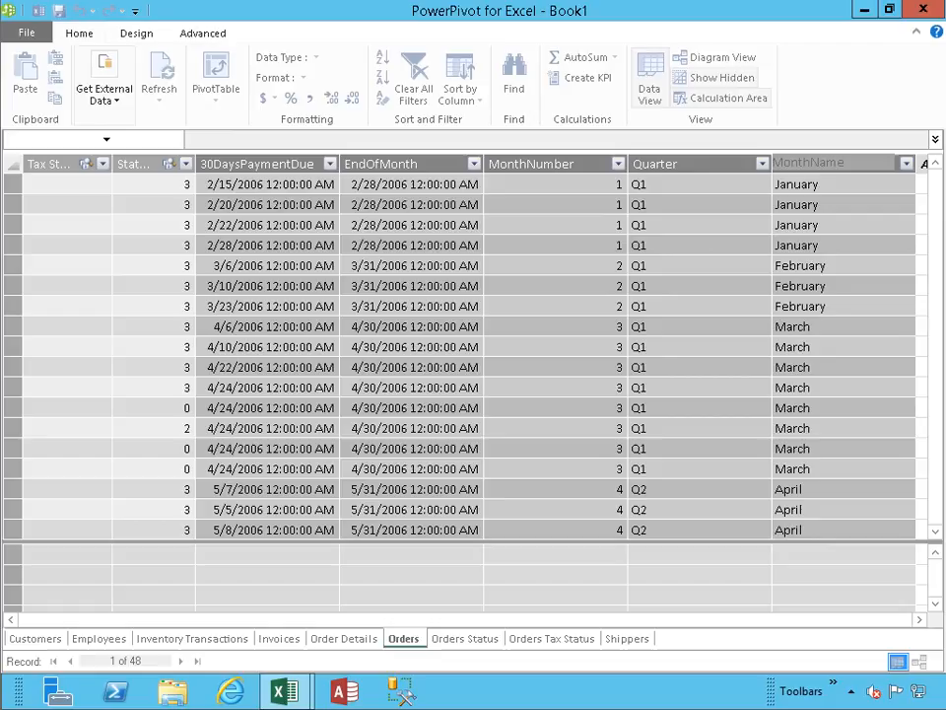
key("Return")
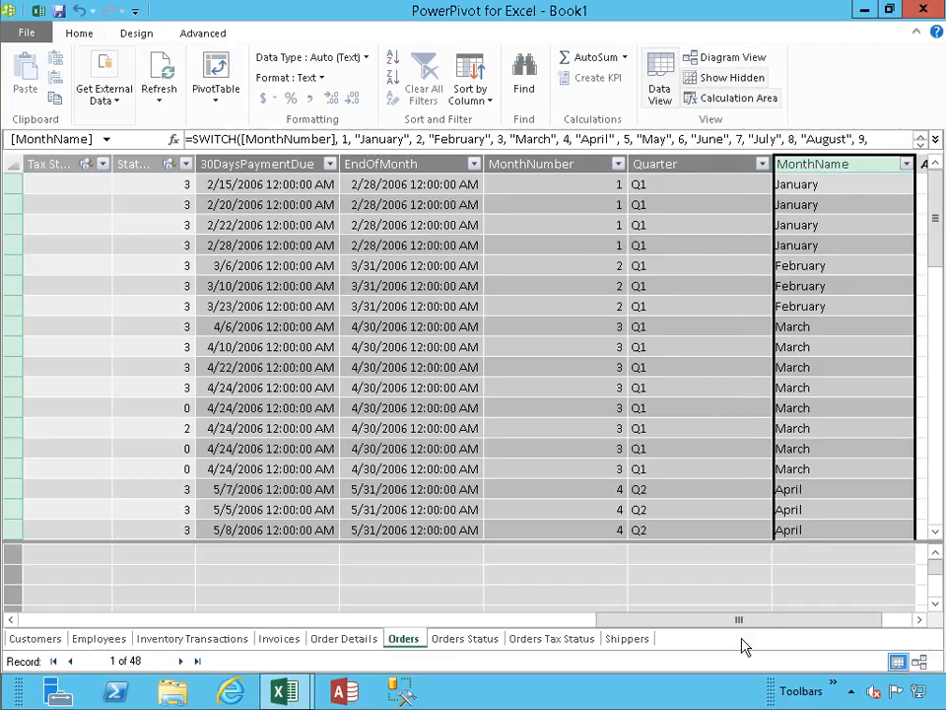
- Add a calculated column to the Orders table with the formula =year([Order Date])
left_click_drag(739, 619, 814, 628)
left_click(864, 185)
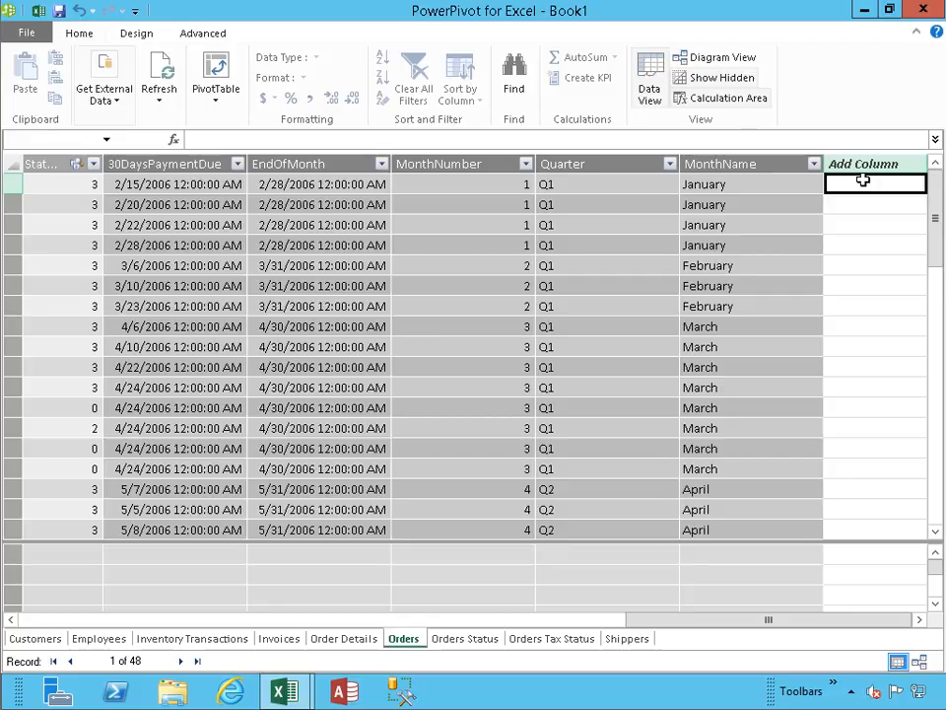
type("=year(")
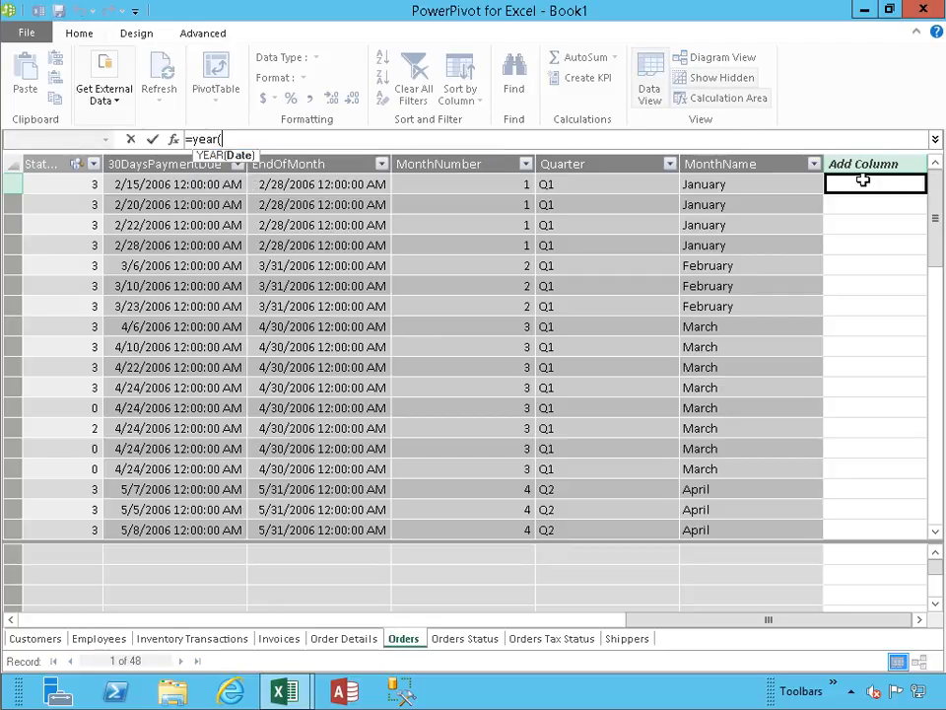
type("[o")
key("Tab")
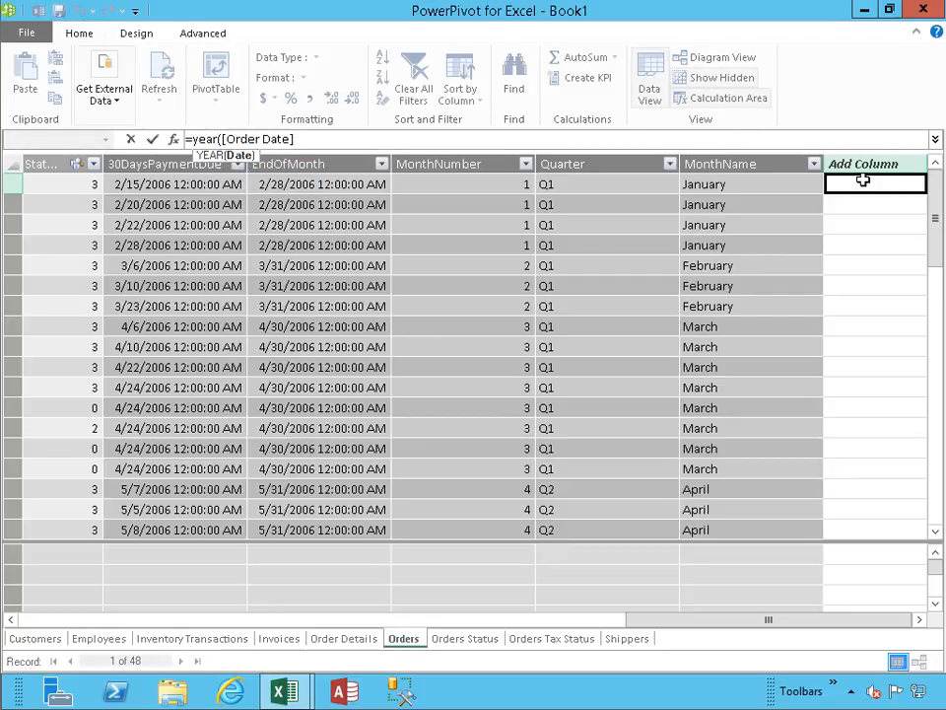
type(")")
key("Return")
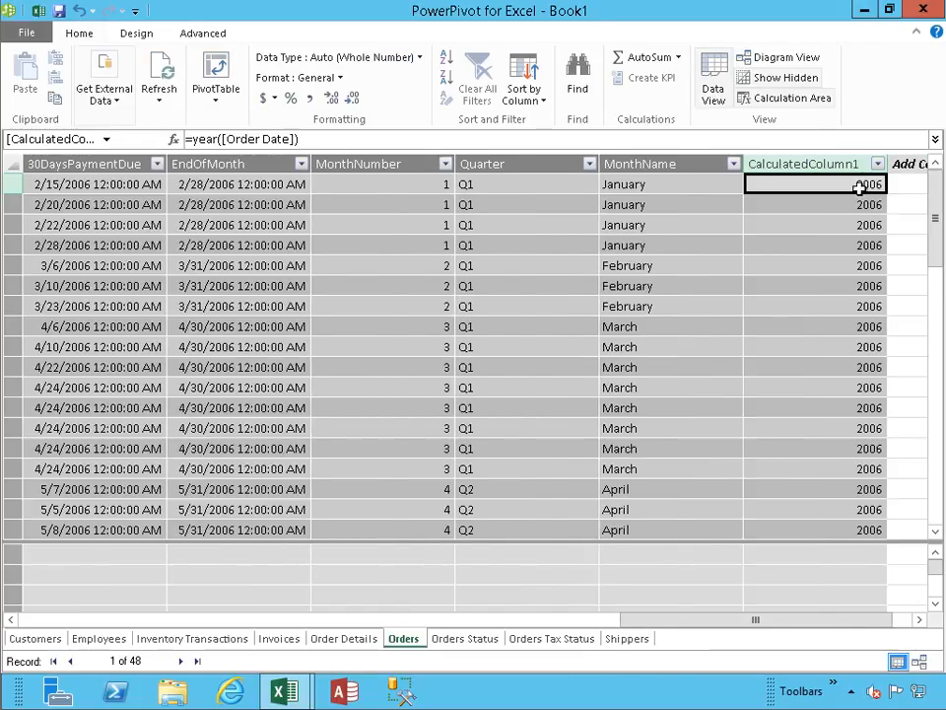
- Rename the new year calculated column as YearOfOrderDate
double_click(820, 165)
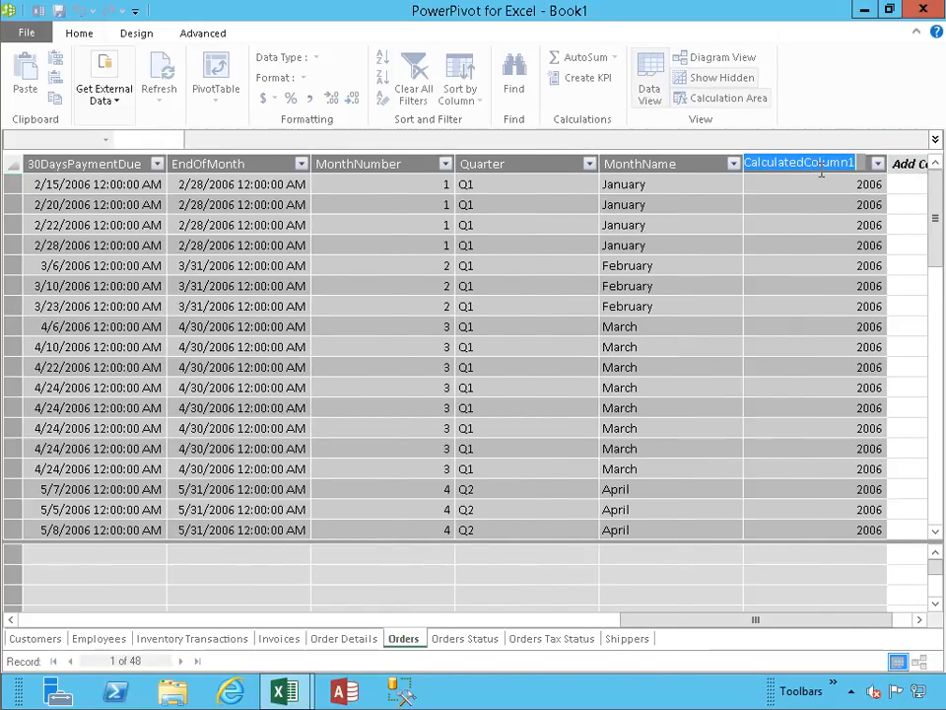
type("YearOf")
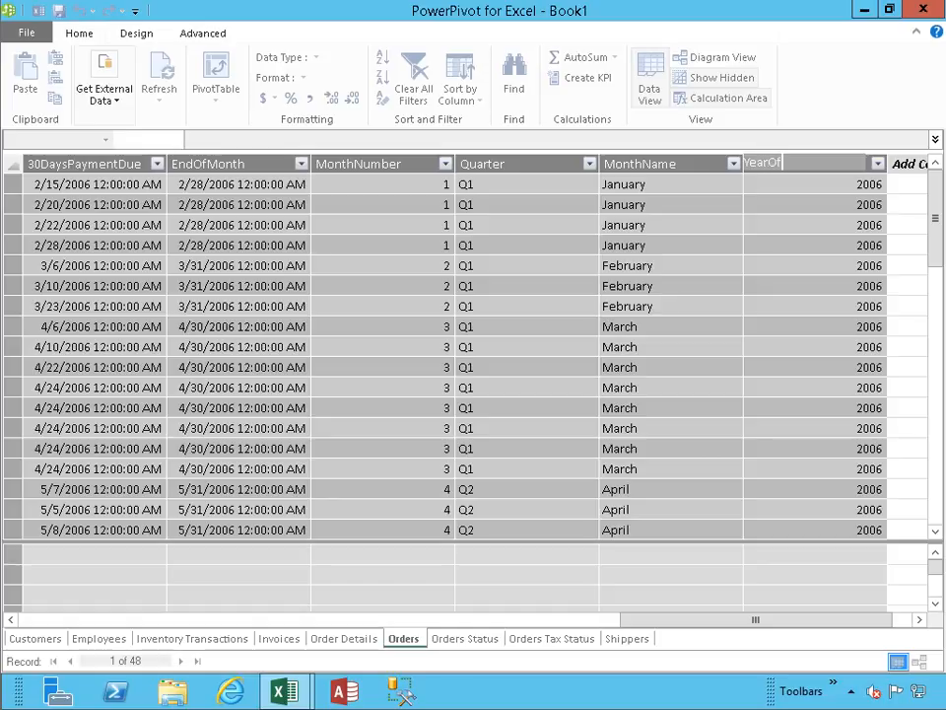
type("OrderDate")
key("Return")
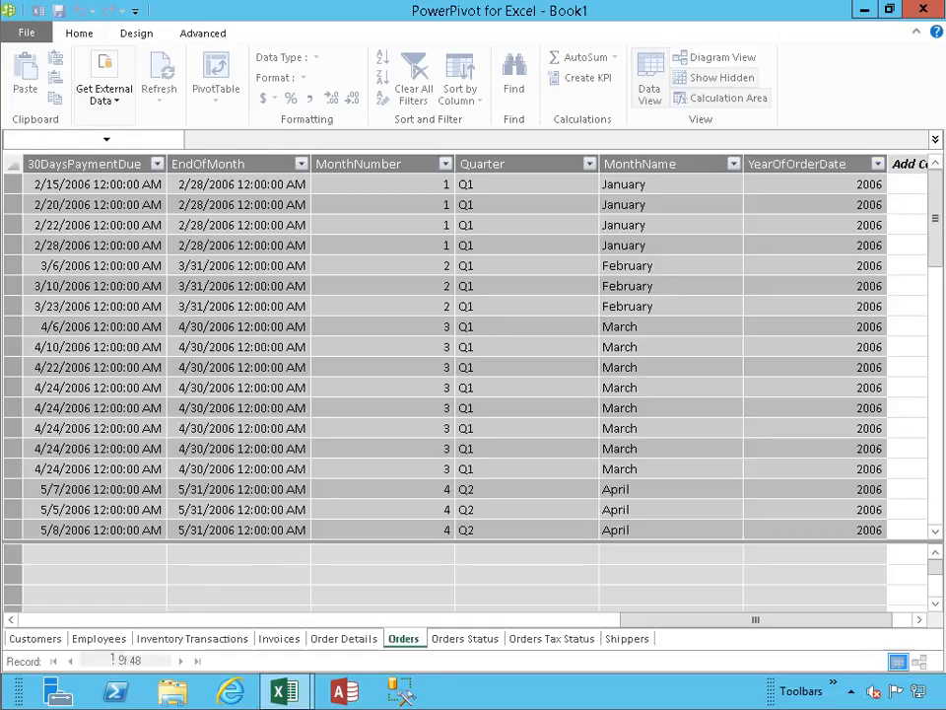
- Paste =SUMX(FILTER('Order Details', 'Order Details'[Order ID]=Orders[Order ID]),'Order Details'[Quantity]) into a new Orders column and commit it
left_click(887, 184)
left_click(803, 143)
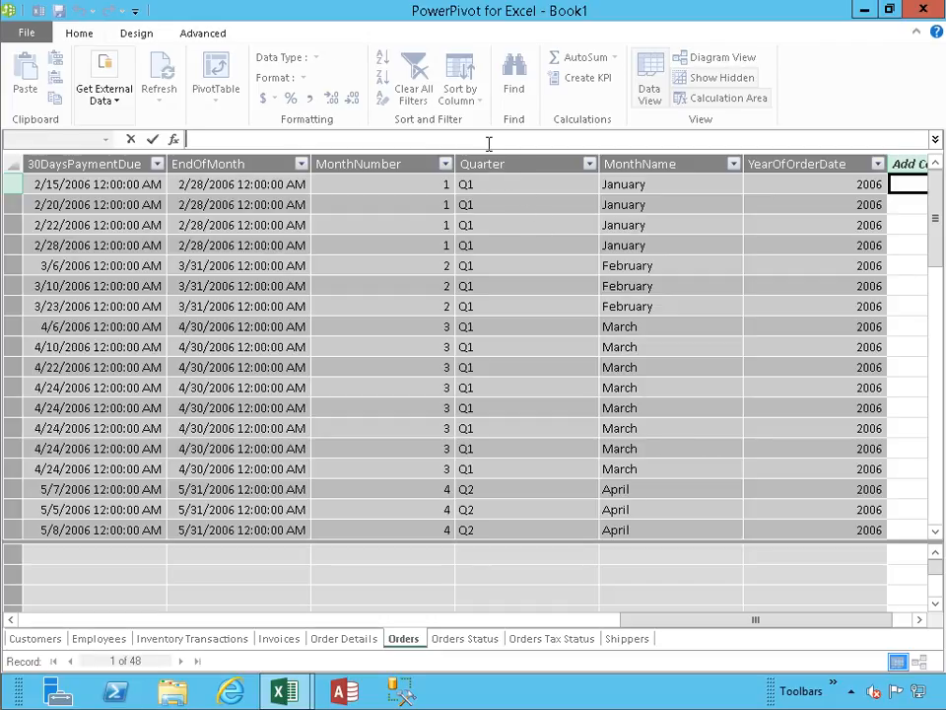
type("=SUMX(FILTER('Order Details', 'Order Details'[Order ID]=Orders[Order ID]),'Order Details'[Quantity])")
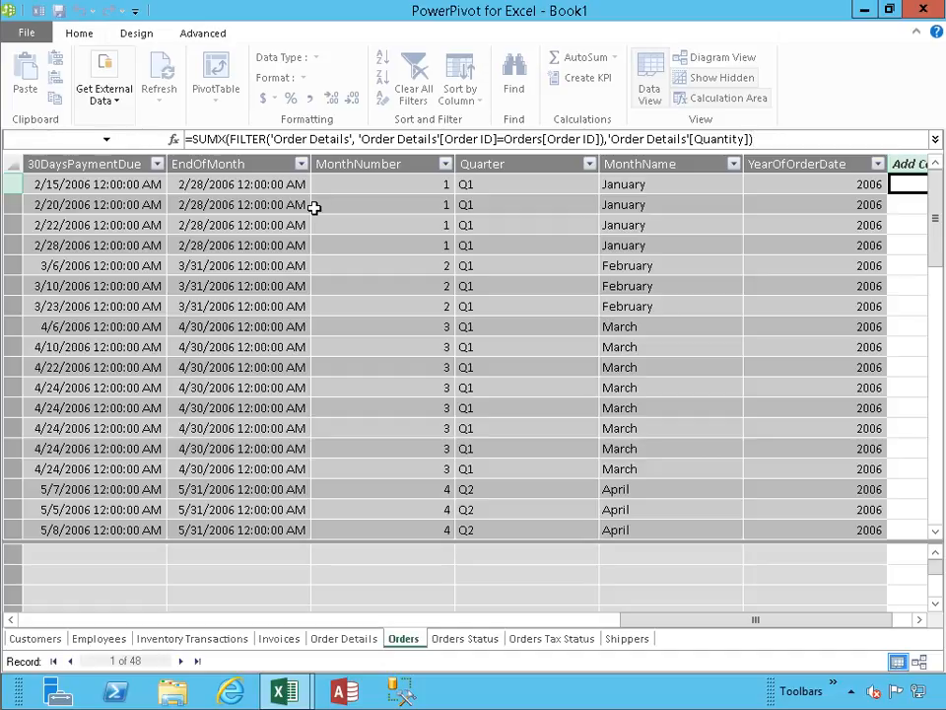
key("Return")
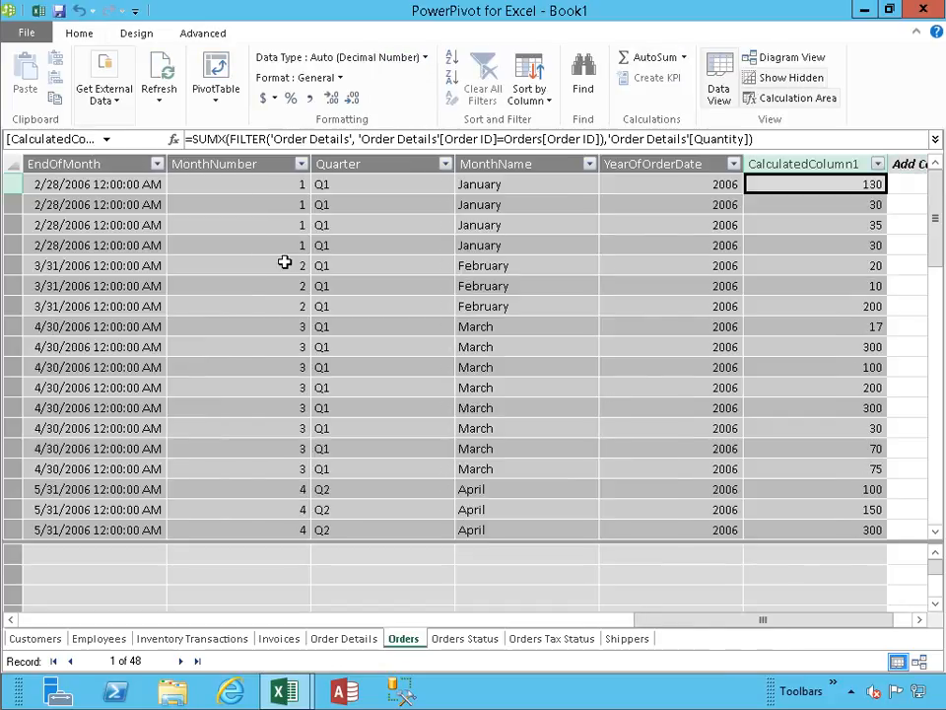
left_click(774, 138)
key("Return")
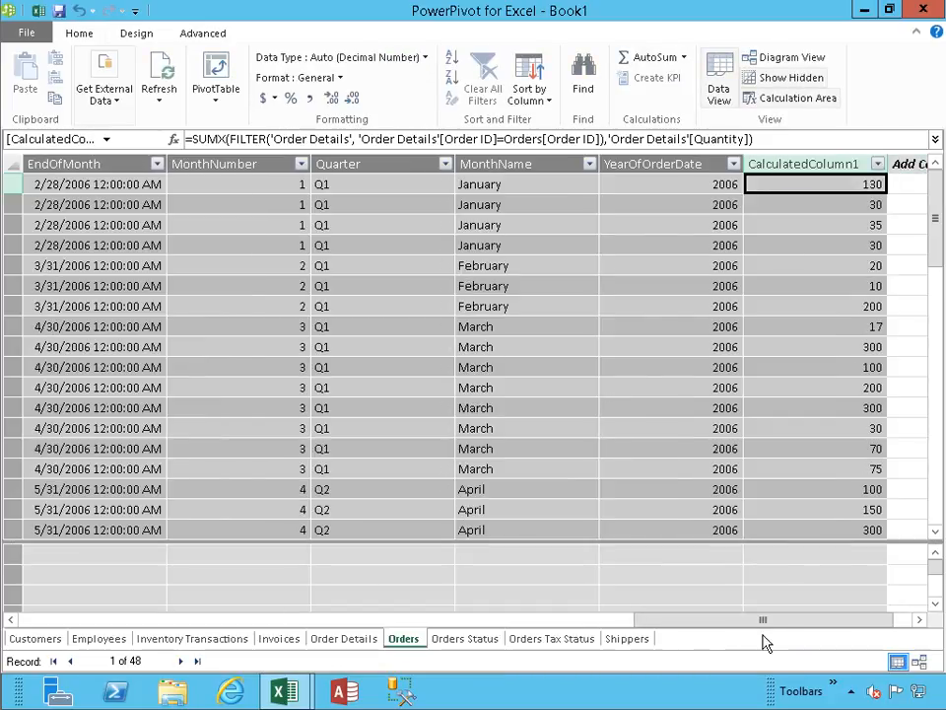
- Rename the new SUMX calculated column as OrderQuantity
left_click_drag(773, 620, 792, 619)
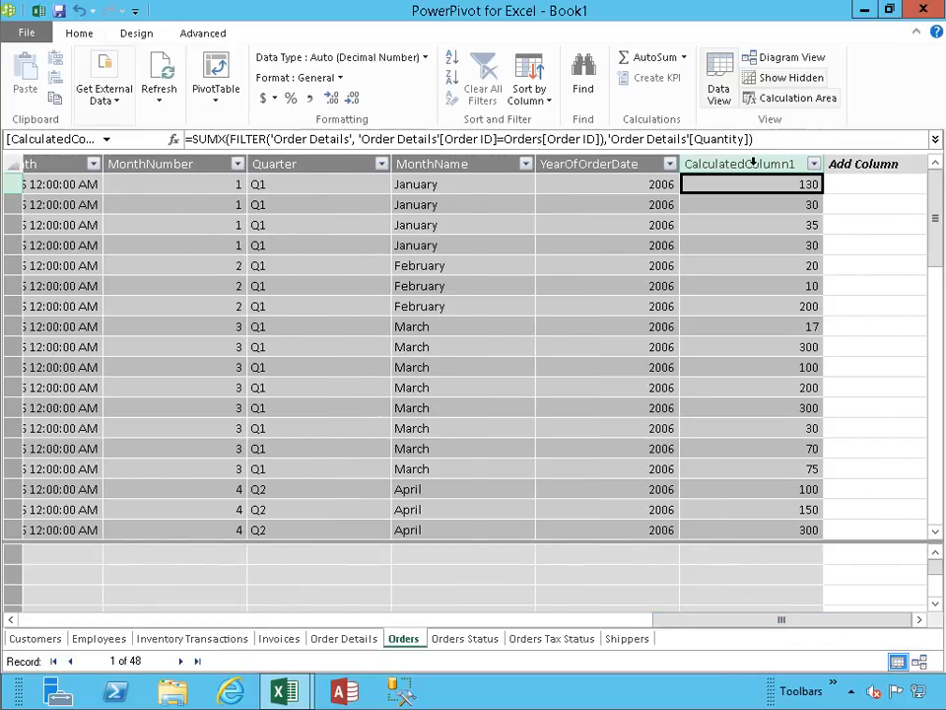
left_click(745, 164)
double_click(746, 166)
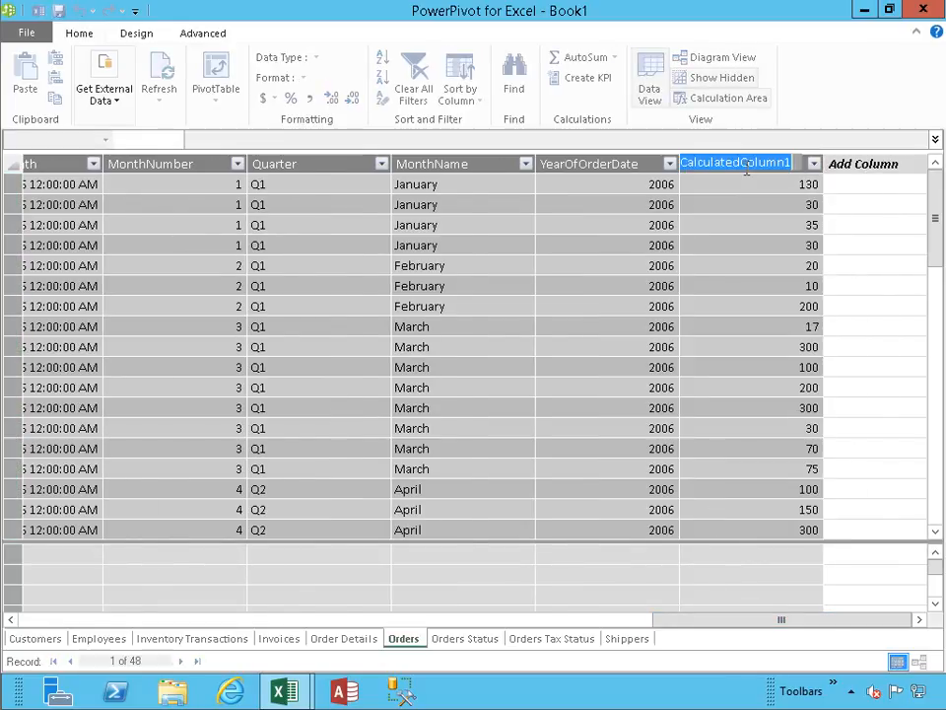
type("Ord")
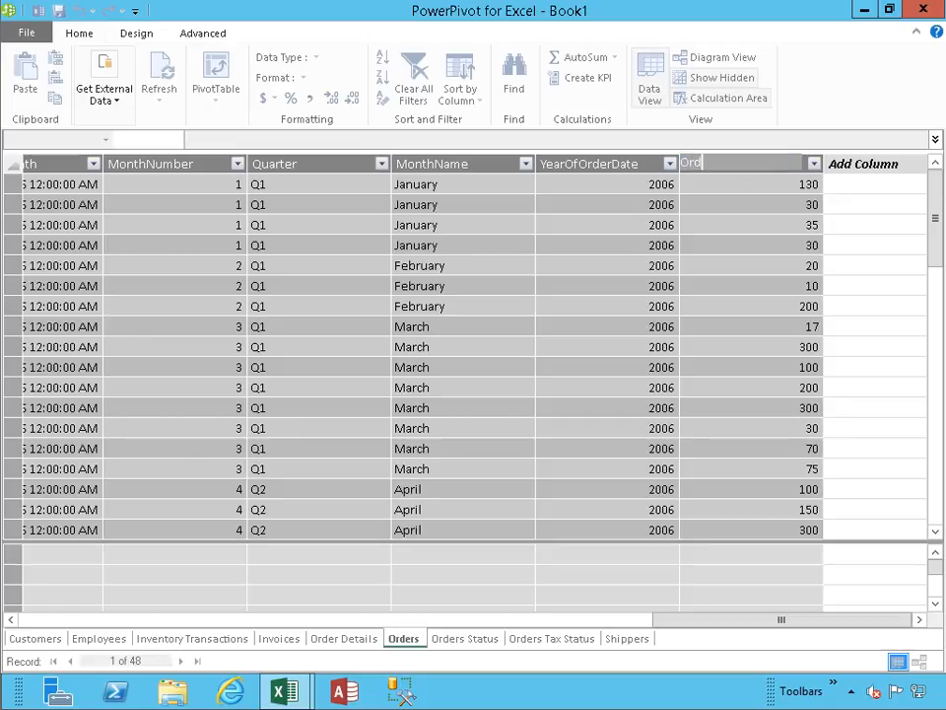
type("erQuantity")
key("Return")
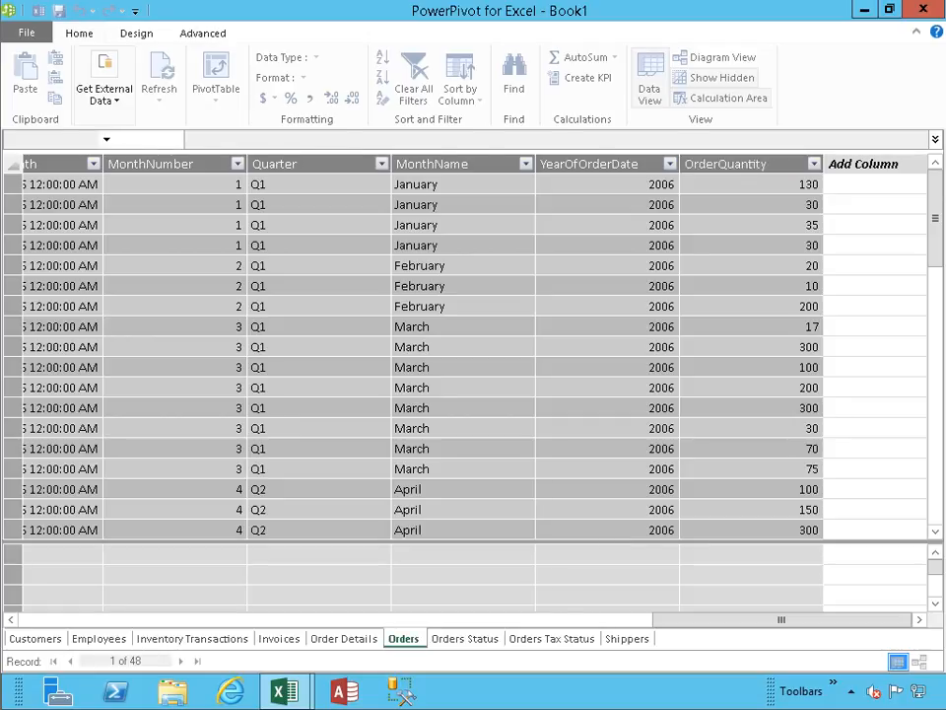
- Check the first order's OrderQuantity against its line quantities in the Order Details table, widening the Order ID column there
left_click(734, 184)
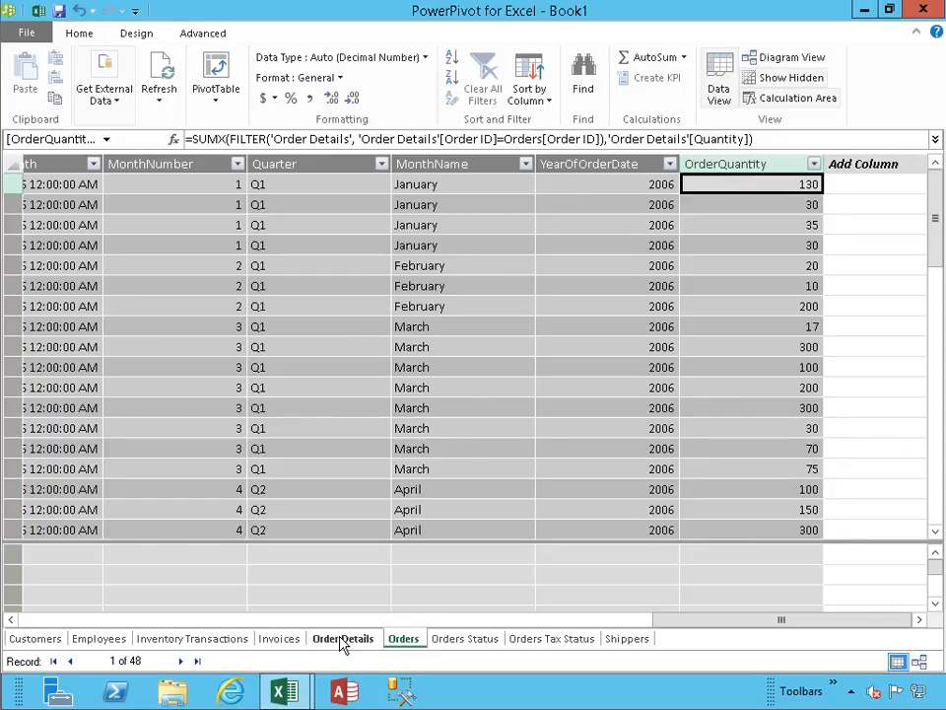
left_click_drag(710, 620, 63, 602)
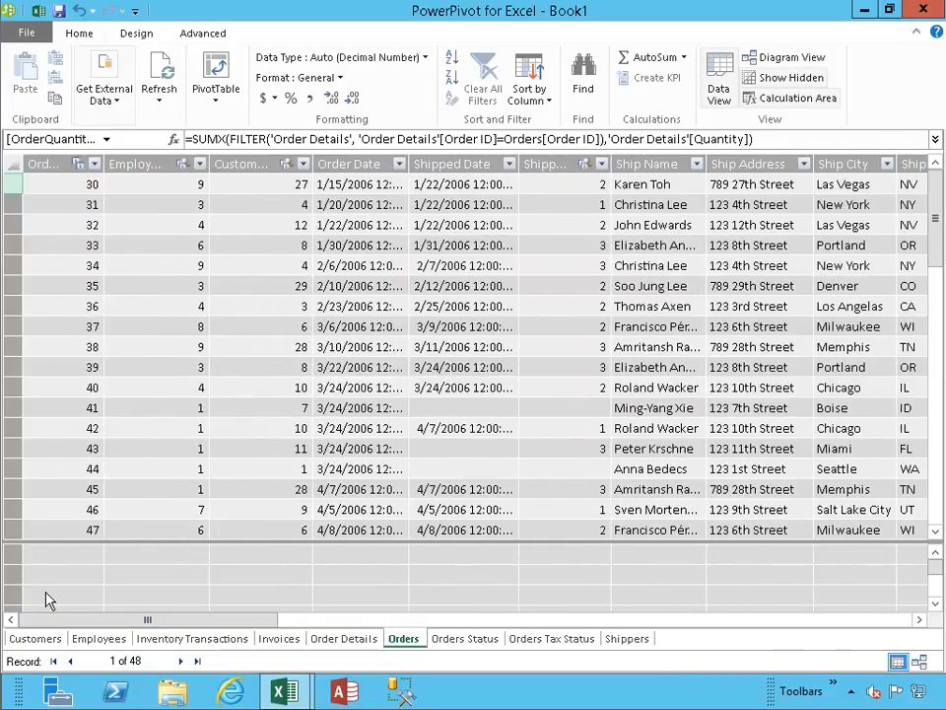
left_click(347, 641)
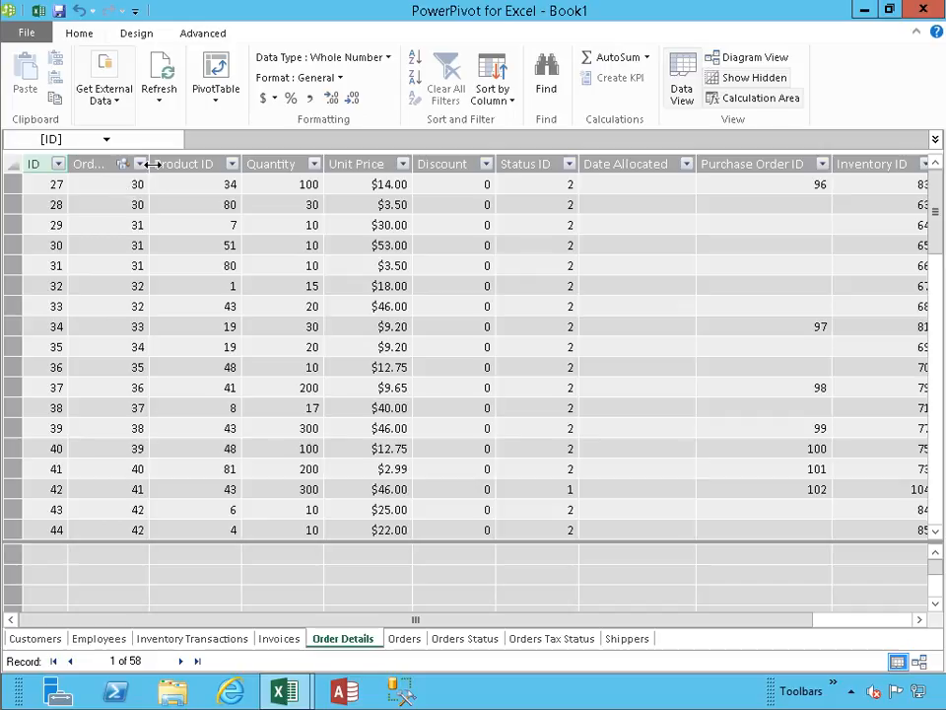
left_click_drag(150, 164, 219, 163)
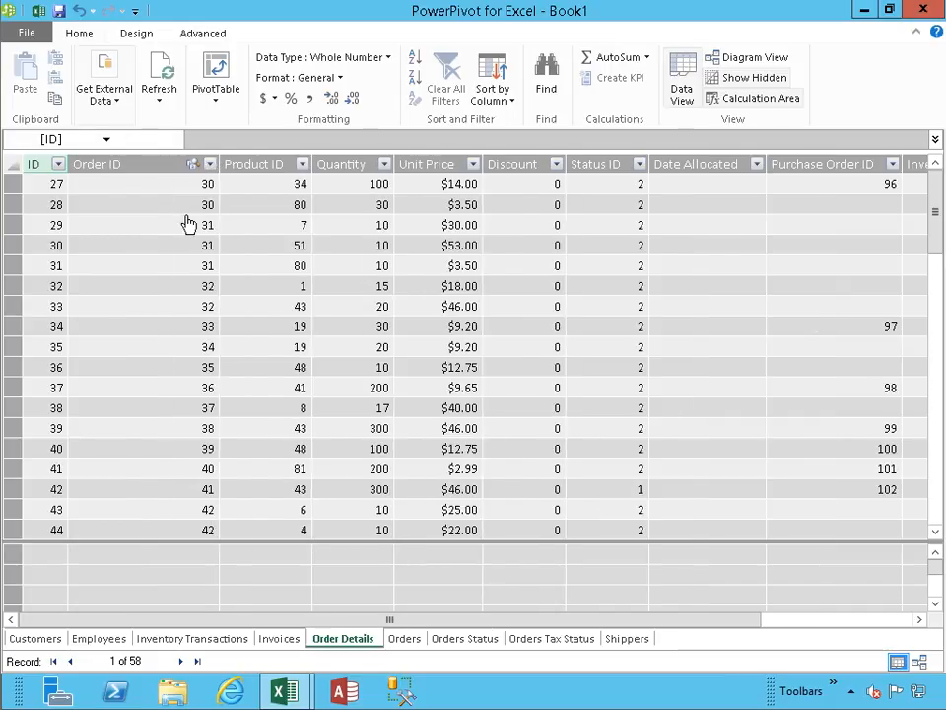
left_click_drag(329, 619, 275, 619)
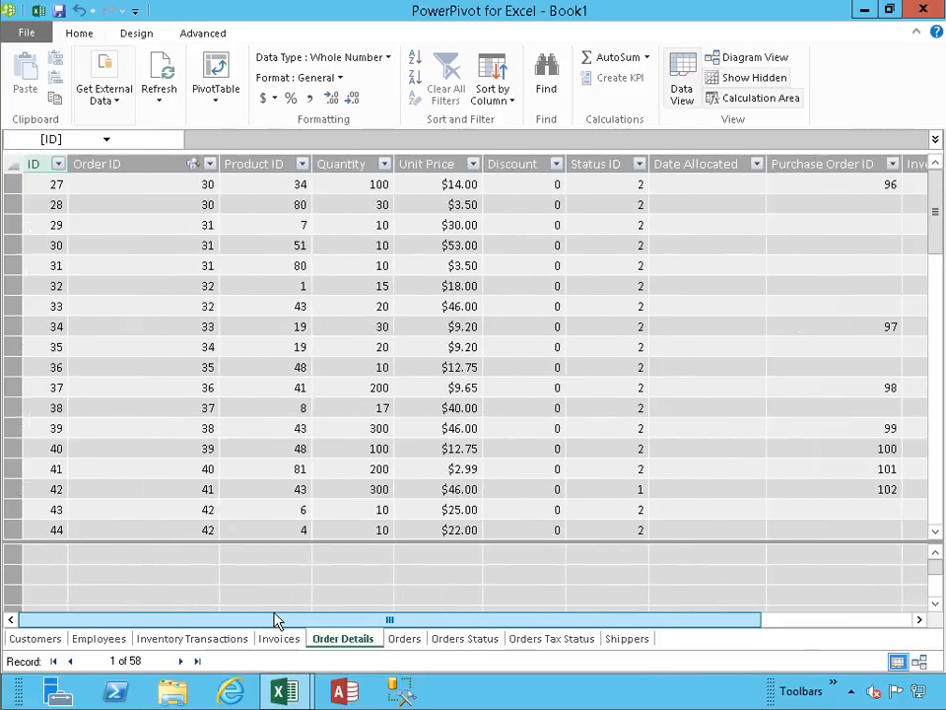
left_click(380, 185)
left_click(369, 205)
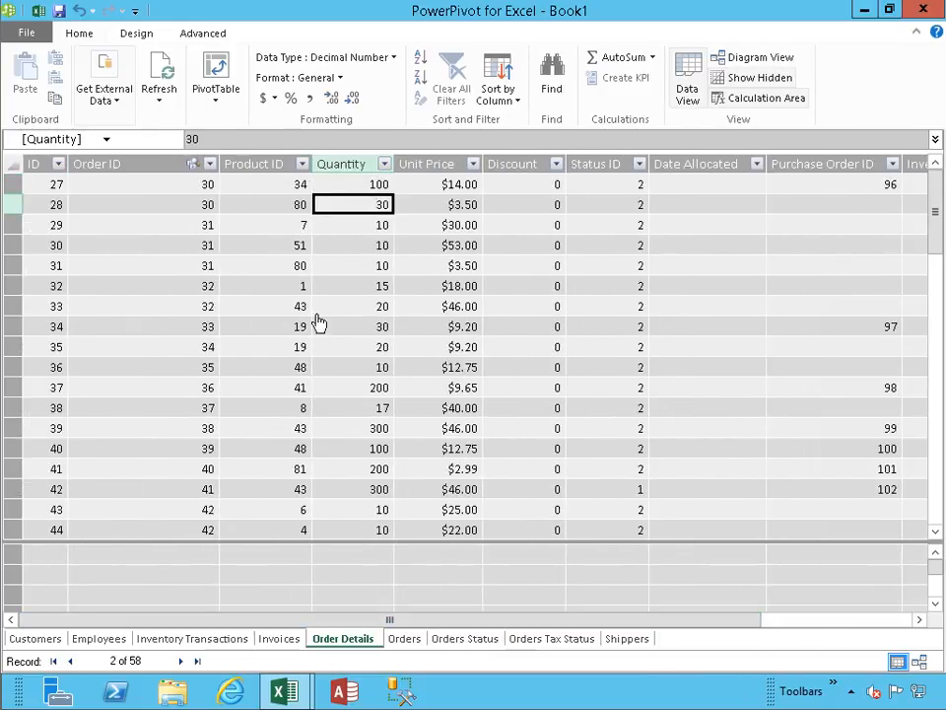
- Compare the OrderQuantity of the second and third orders with their matching quantities in the Order Details table, ending back in Orders
left_click(404, 640)
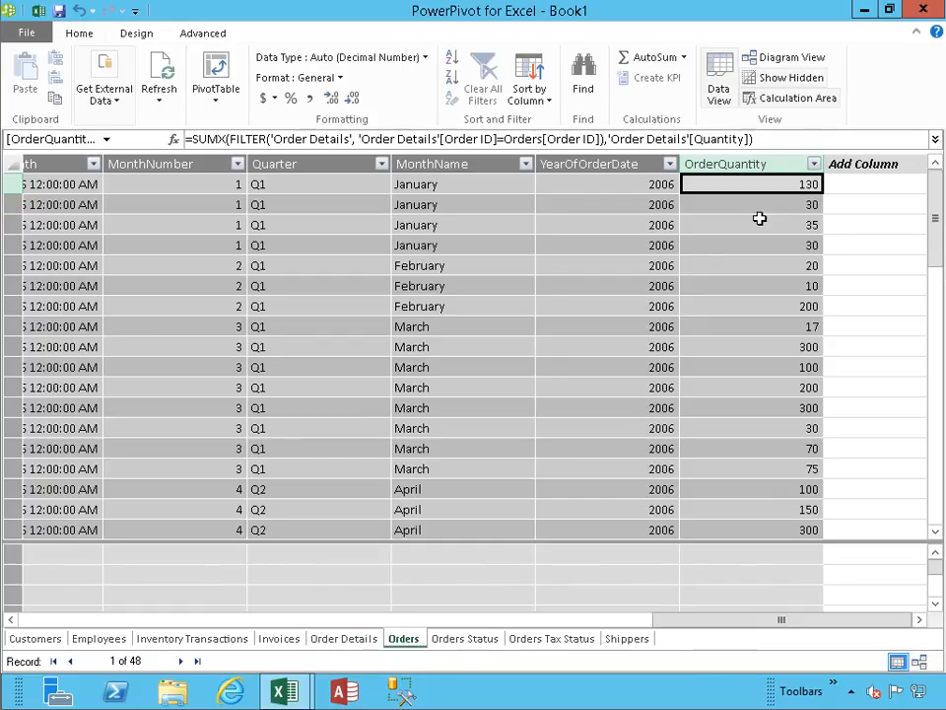
left_click_drag(682, 620, 722, 634)
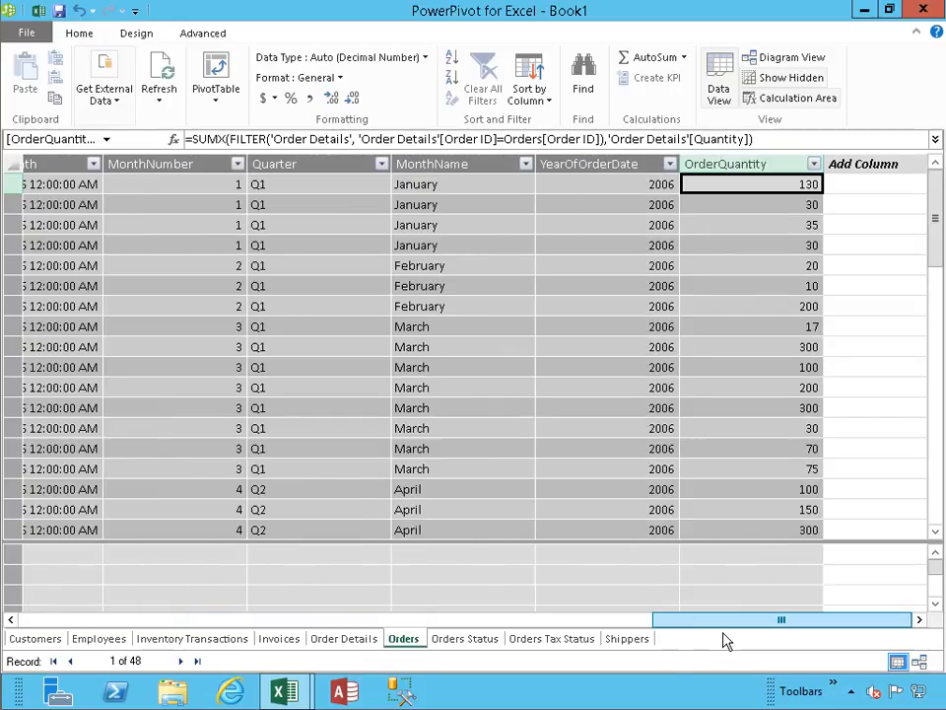
left_click(767, 208)
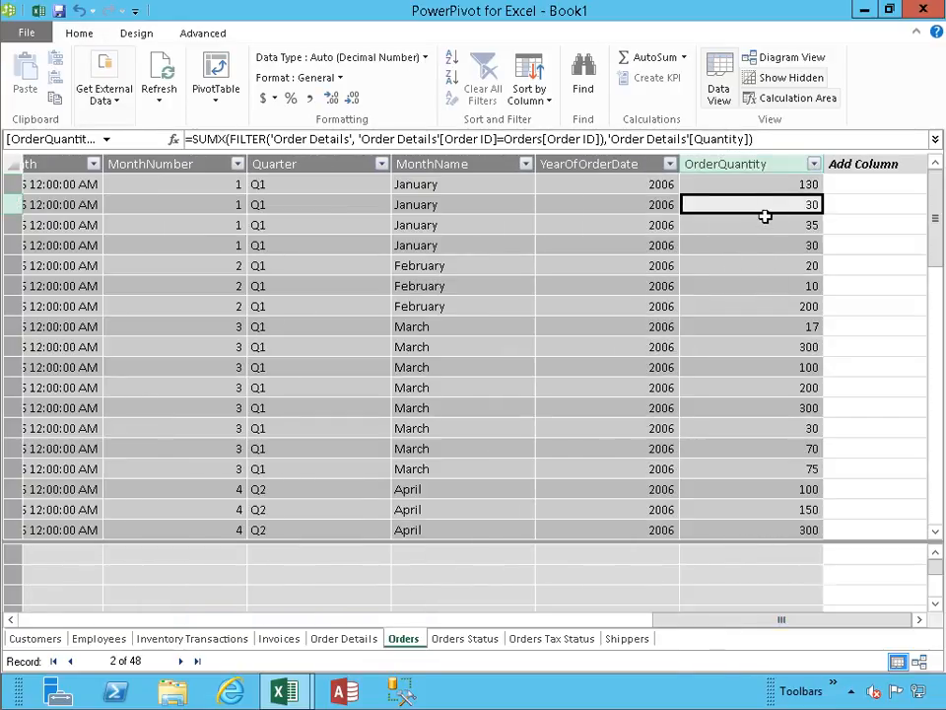
left_click(764, 223)
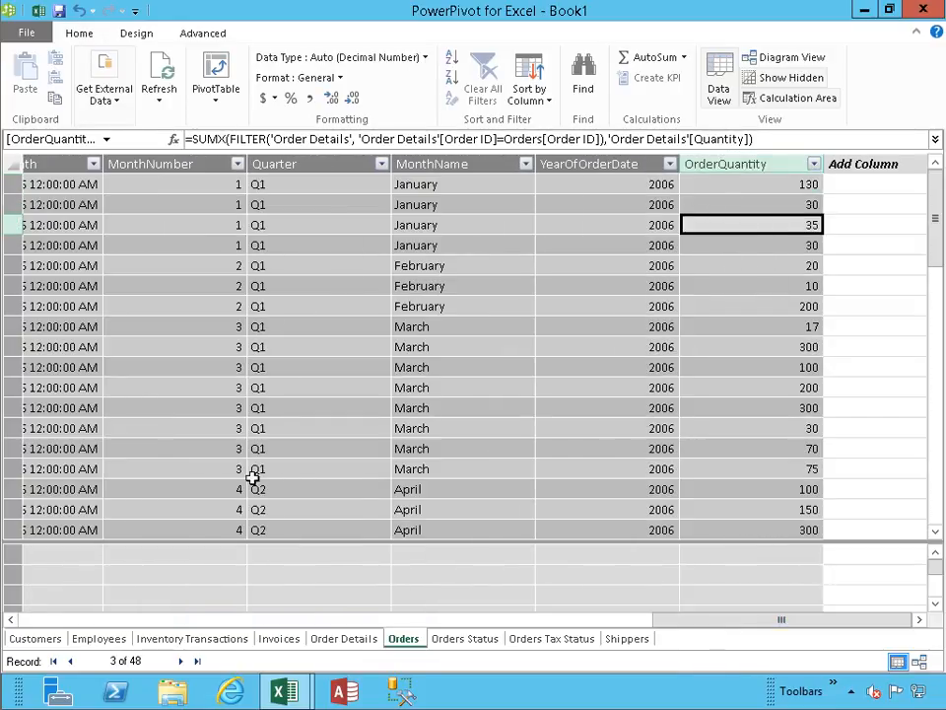
left_click(340, 640)
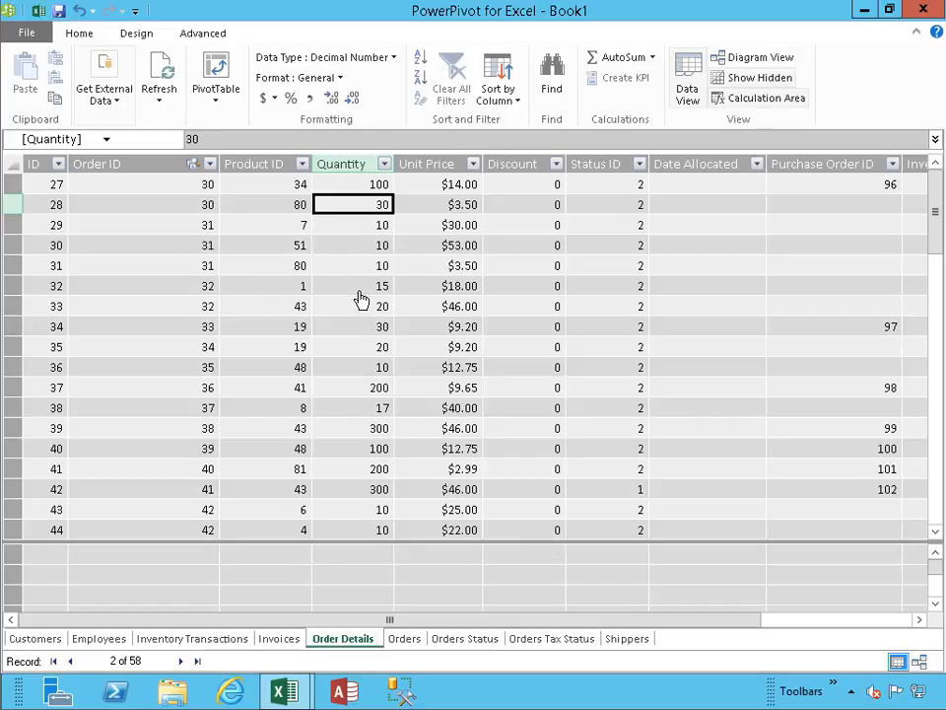
left_click(410, 642)
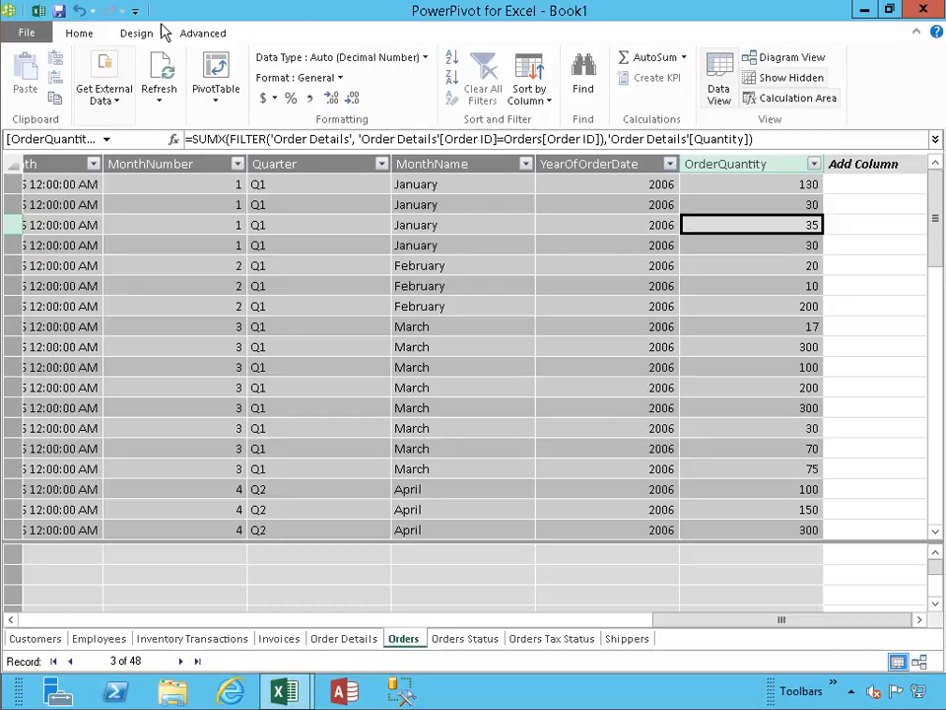
- Switch to the Excel workbook and insert a PivotTable on a new worksheet, using the external Access Northwind connection
left_click(38, 13)
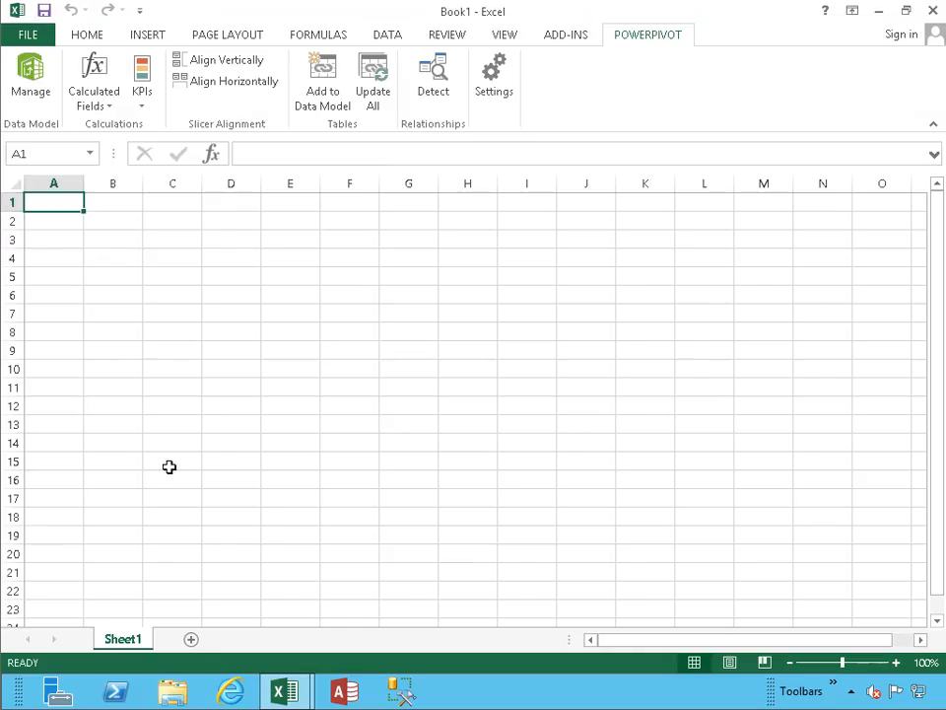
left_click(148, 37)
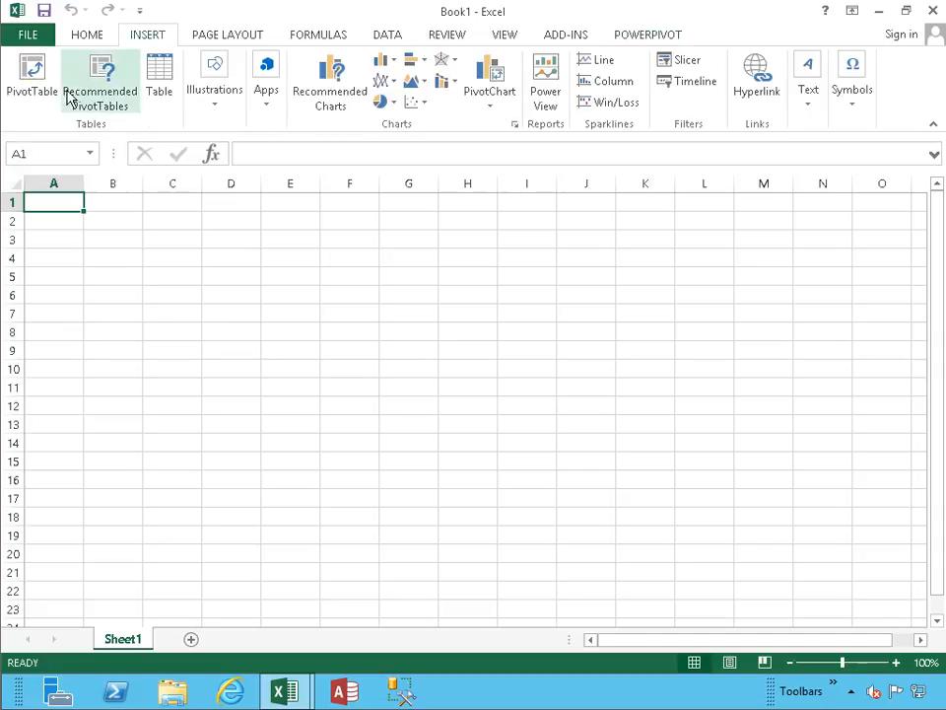
left_click(37, 99)
left_click(537, 272)
left_click(544, 291)
left_click(735, 532)
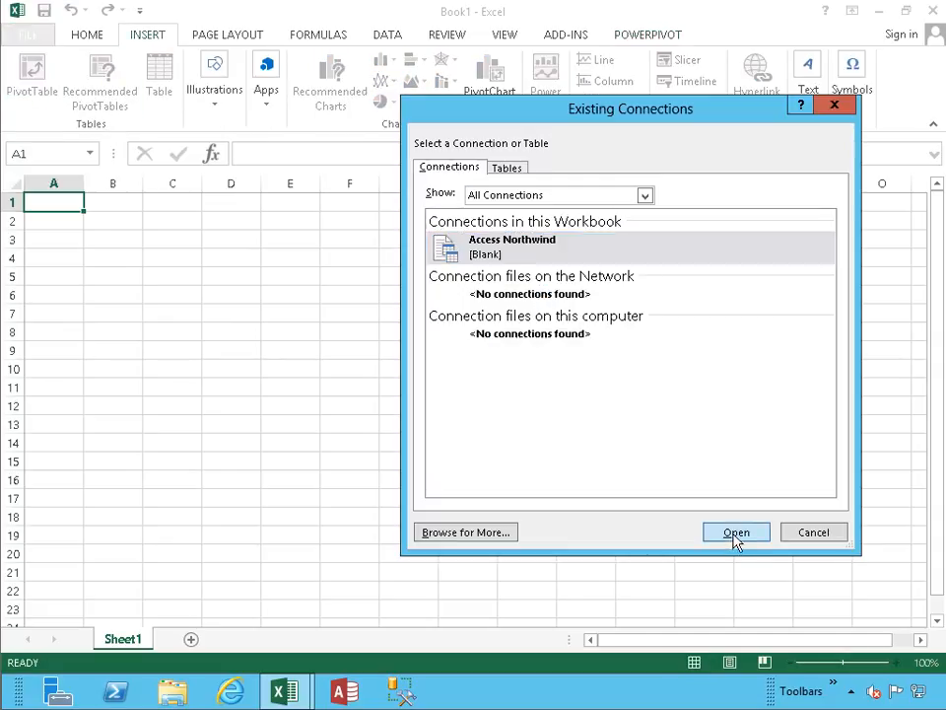
left_click(520, 349)
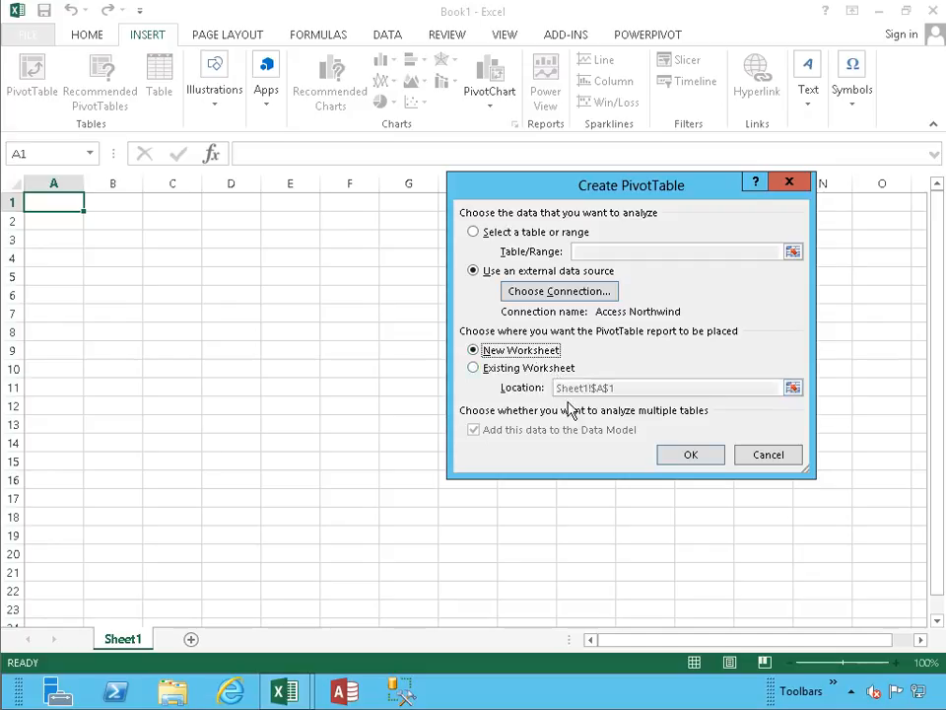
left_click(690, 455)
- Rename the new PivotTable worksheet as Orders
double_click(130, 641)
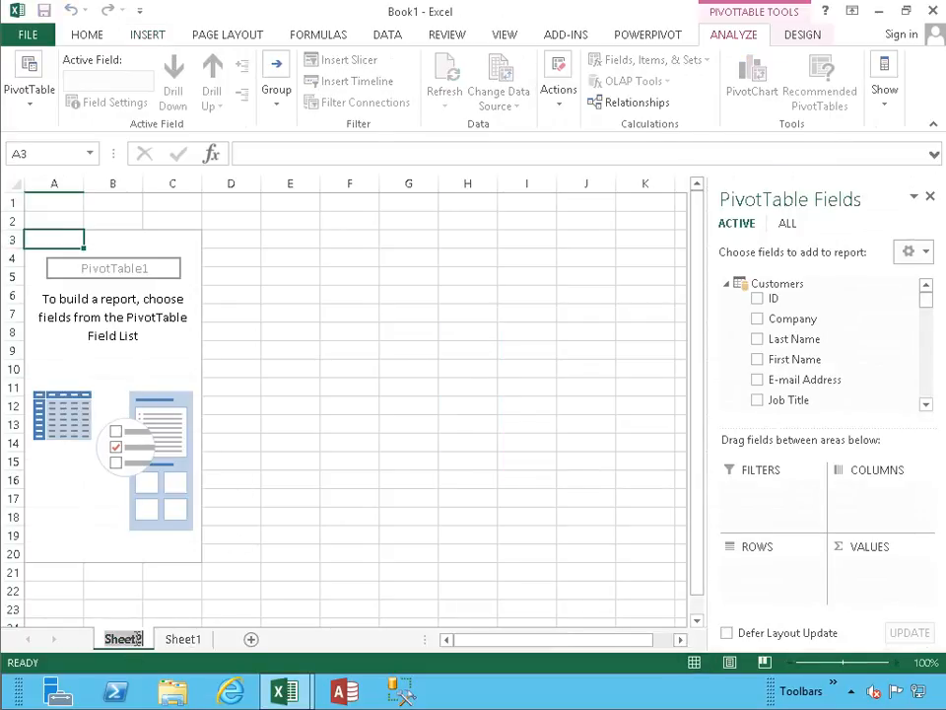
type("Orders")
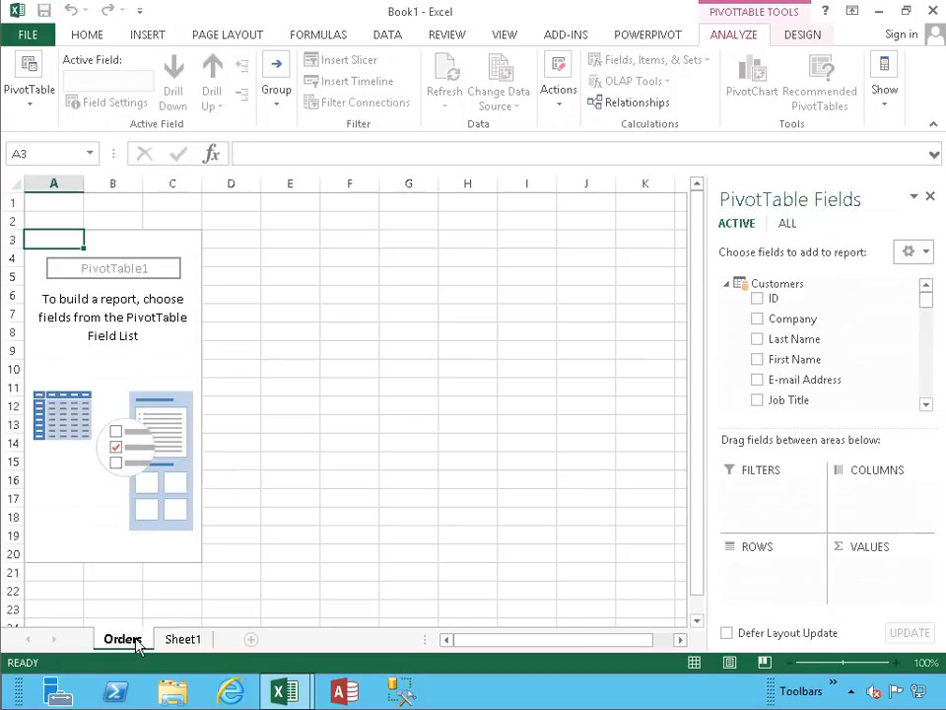
key("Return")
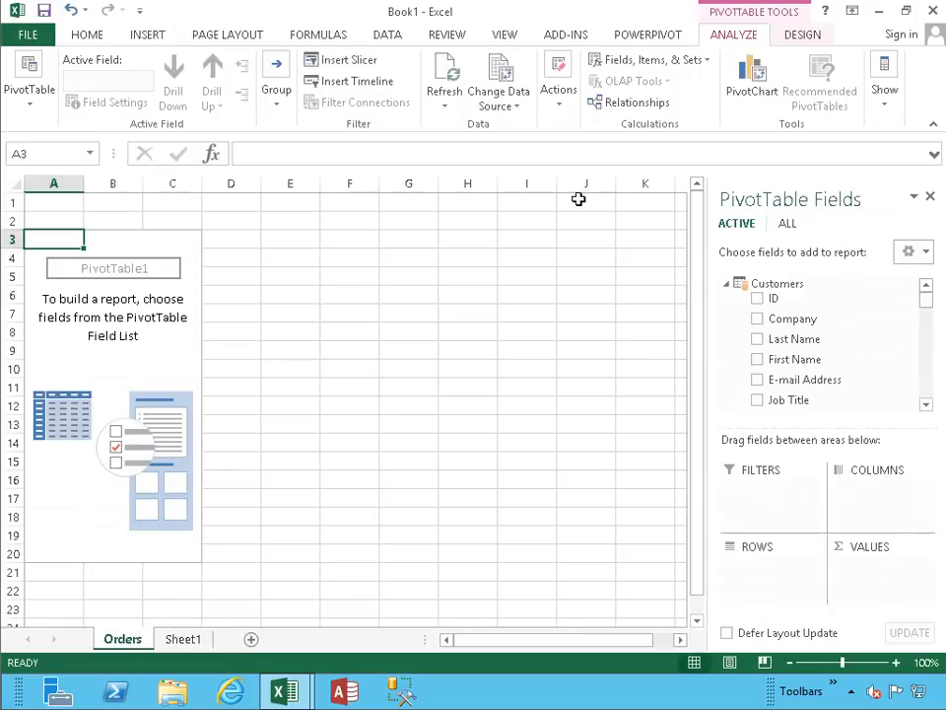
- Collapse all tables in the PivotTable field list
mouse_move(926, 301)
left_mouse_down()
mouse_move(925, 381)
mouse_move(925, 288)
left_mouse_up()
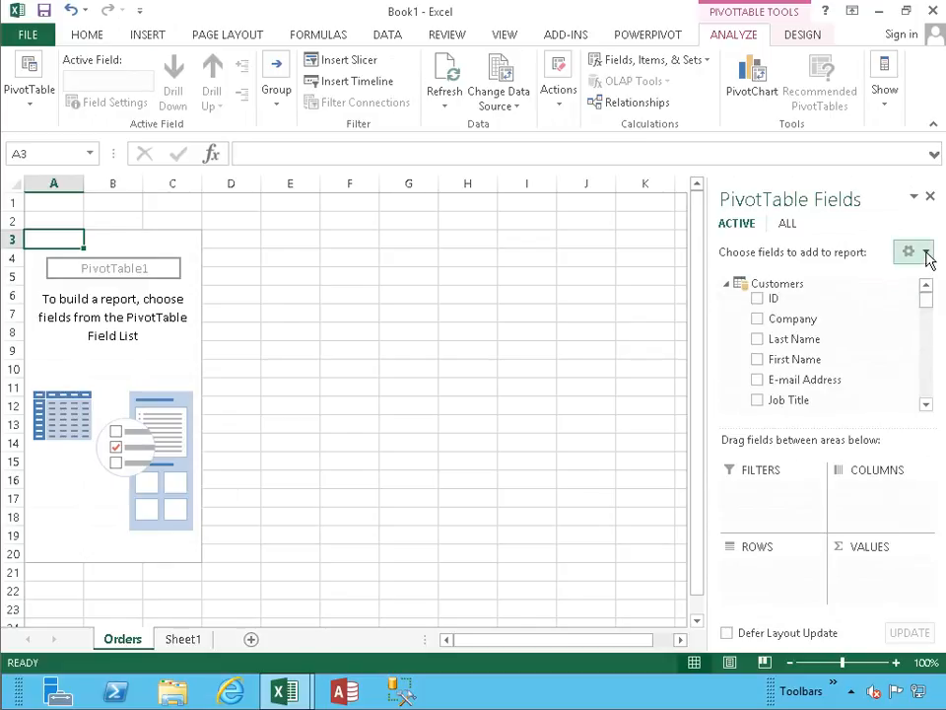
left_click(922, 251)
left_click(737, 508)
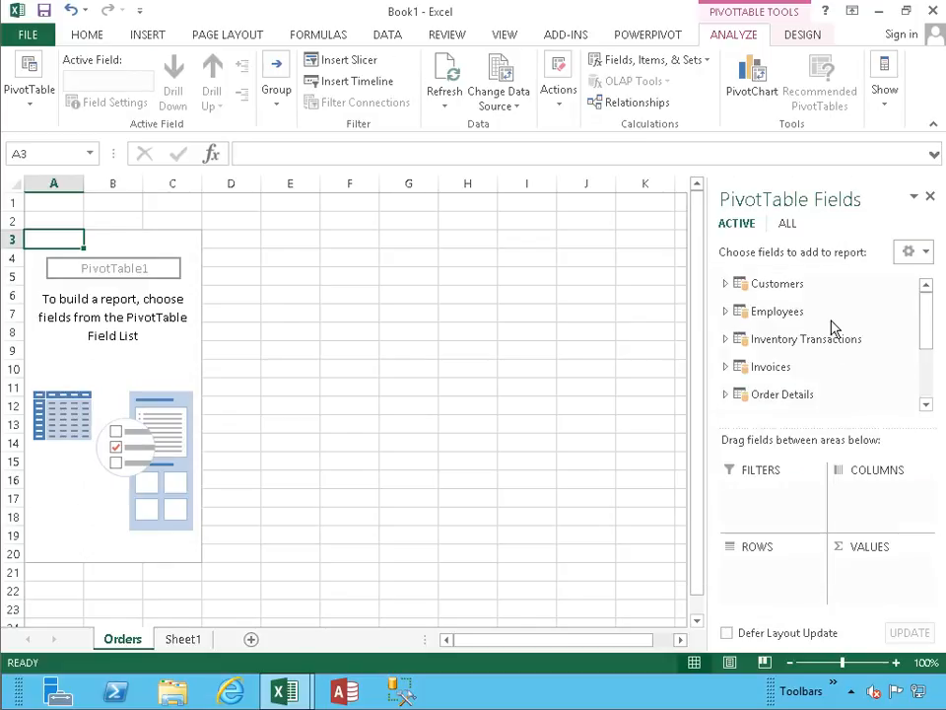
- Add YearOfOrderDate from the Orders table to both the values and the rows of the PivotTable
left_click_drag(925, 334, 830, 355)
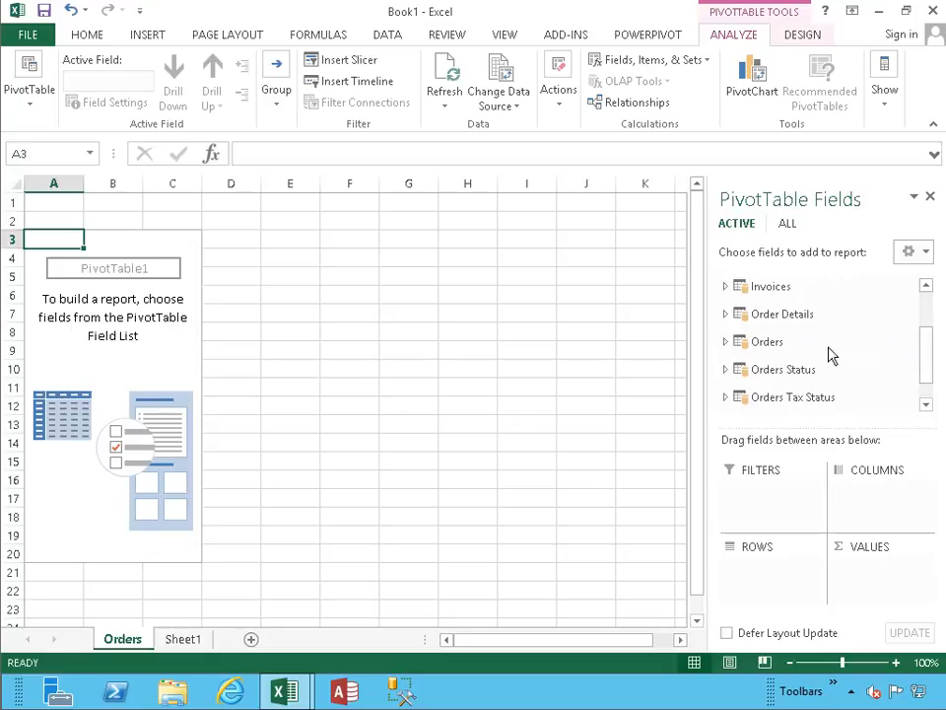
left_click(727, 341)
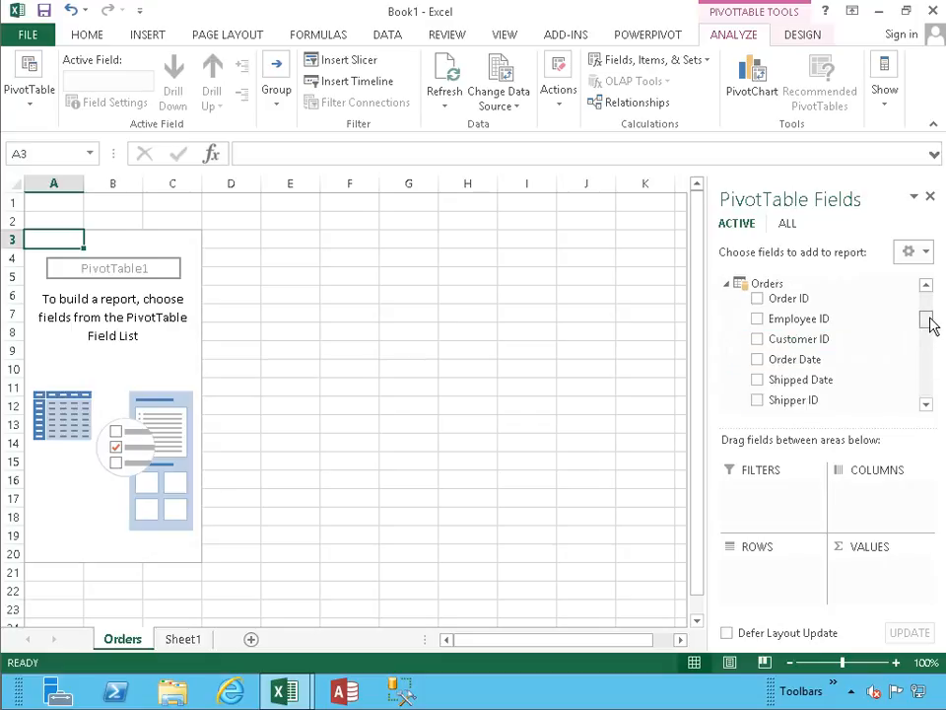
left_click_drag(931, 325, 926, 384)
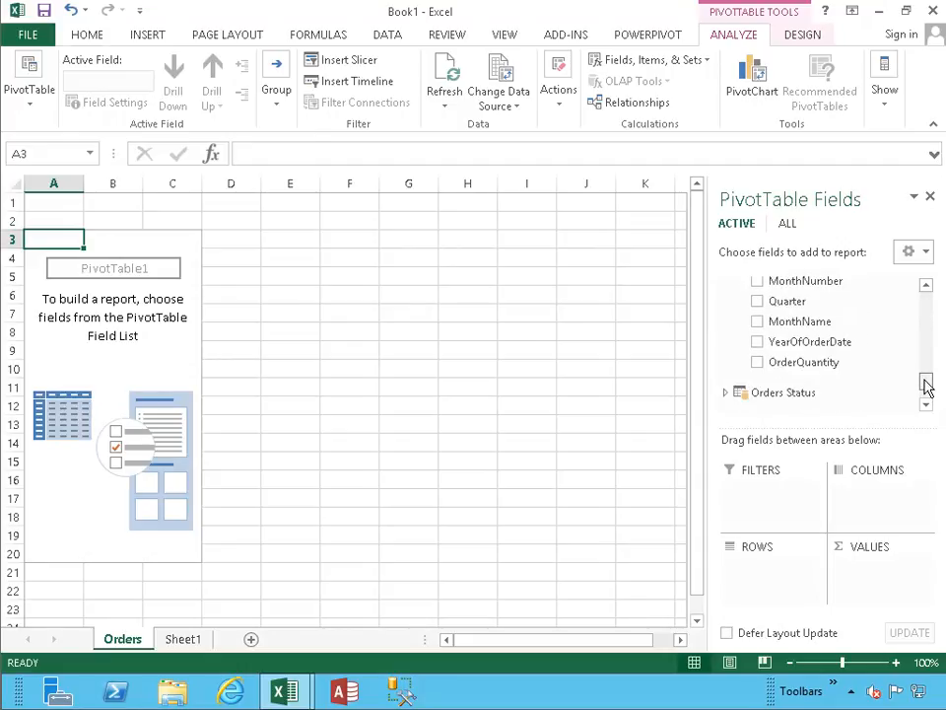
left_click(757, 342)
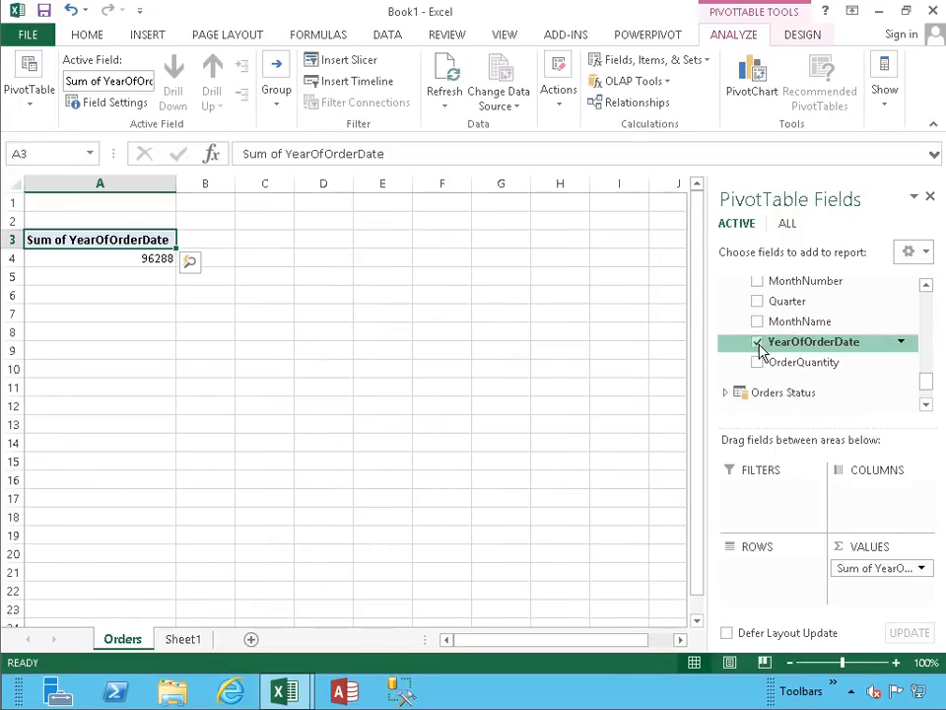
left_click_drag(788, 350, 771, 566)
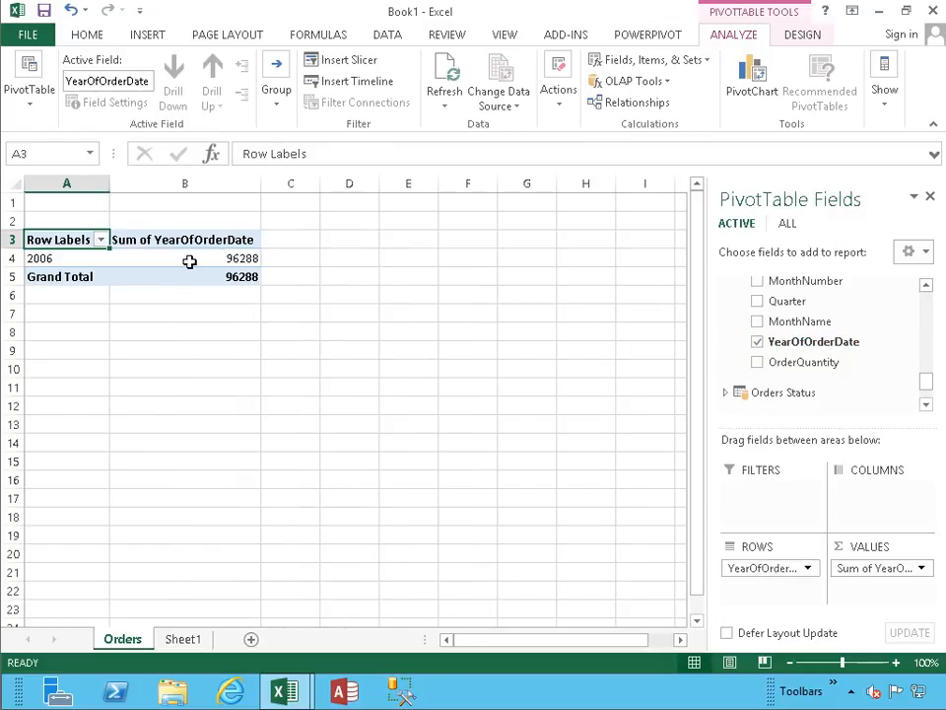
mouse_move(189, 262)
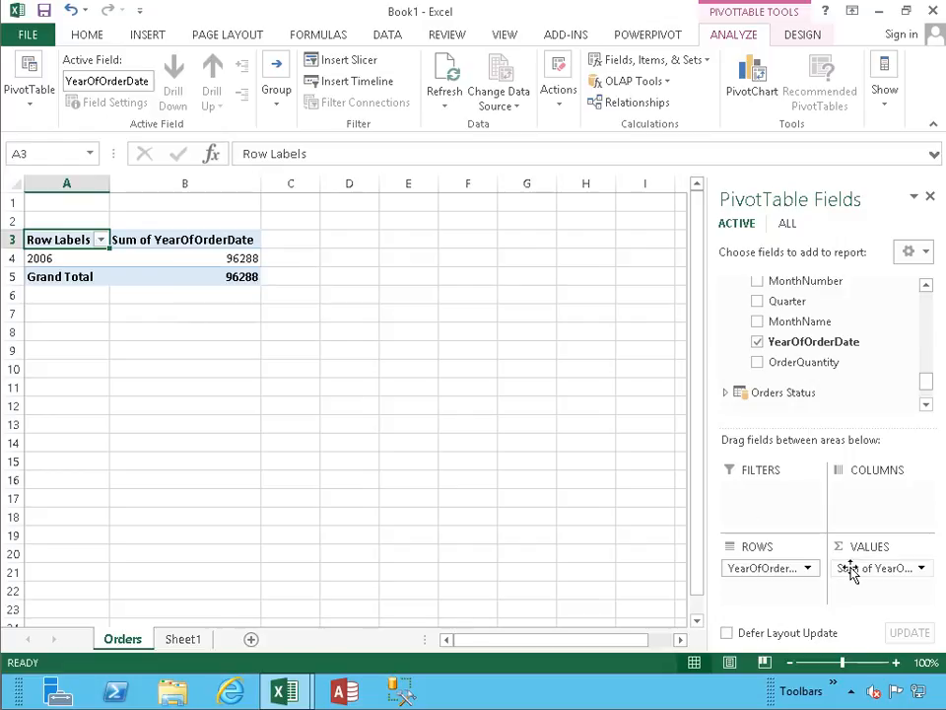
mouse_move(867, 576)
left_mouse_down()
mouse_move(922, 573)
mouse_move(939, 556)
mouse_move(896, 566)
mouse_move(855, 560)
left_mouse_up()
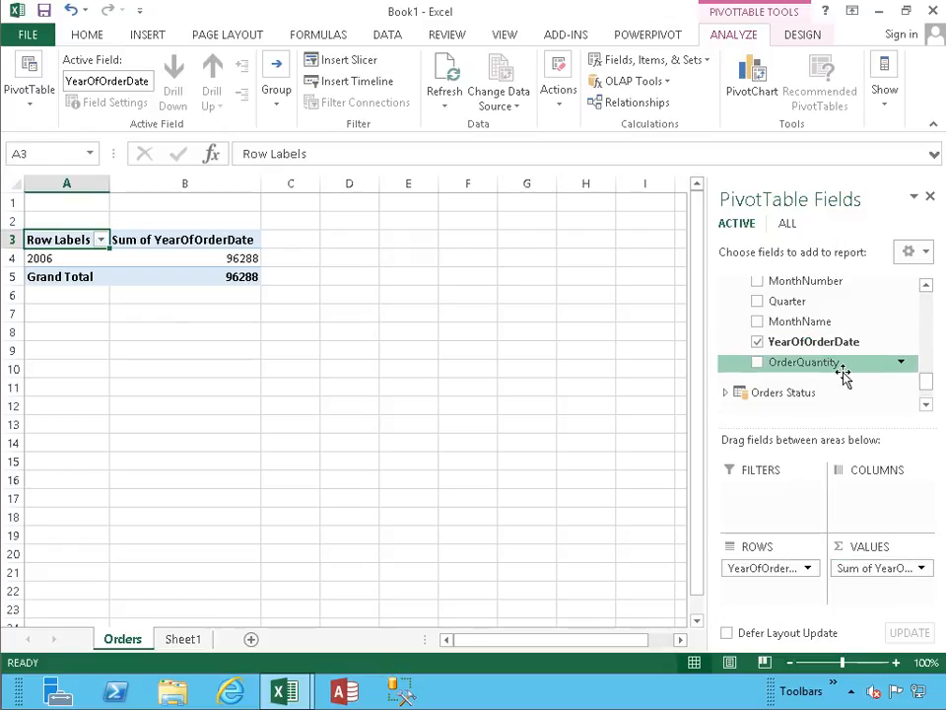
- Try MonthName as a row level, remove it, and add Quarter to the rows below YearOfOrderDate
left_click_drag(928, 384, 929, 375)
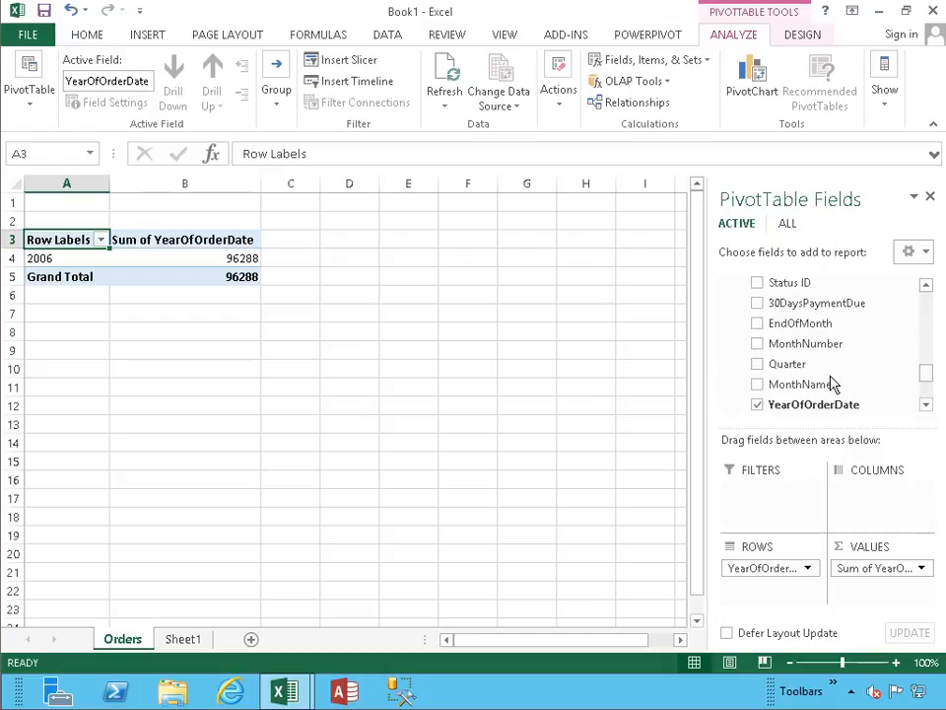
left_click(757, 384)
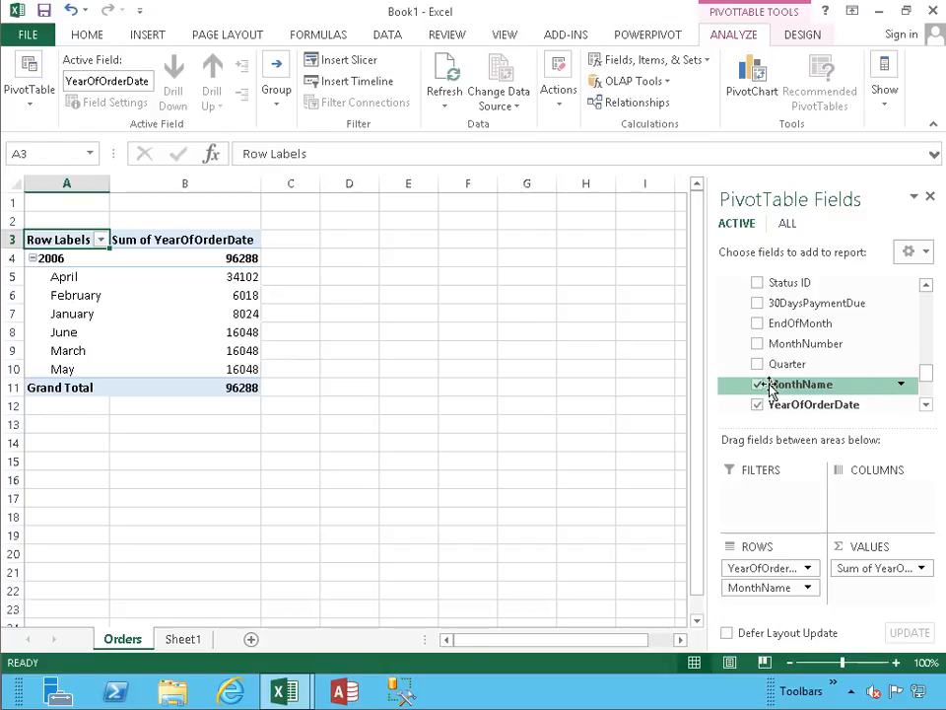
left_click(759, 387)
left_click(758, 367)
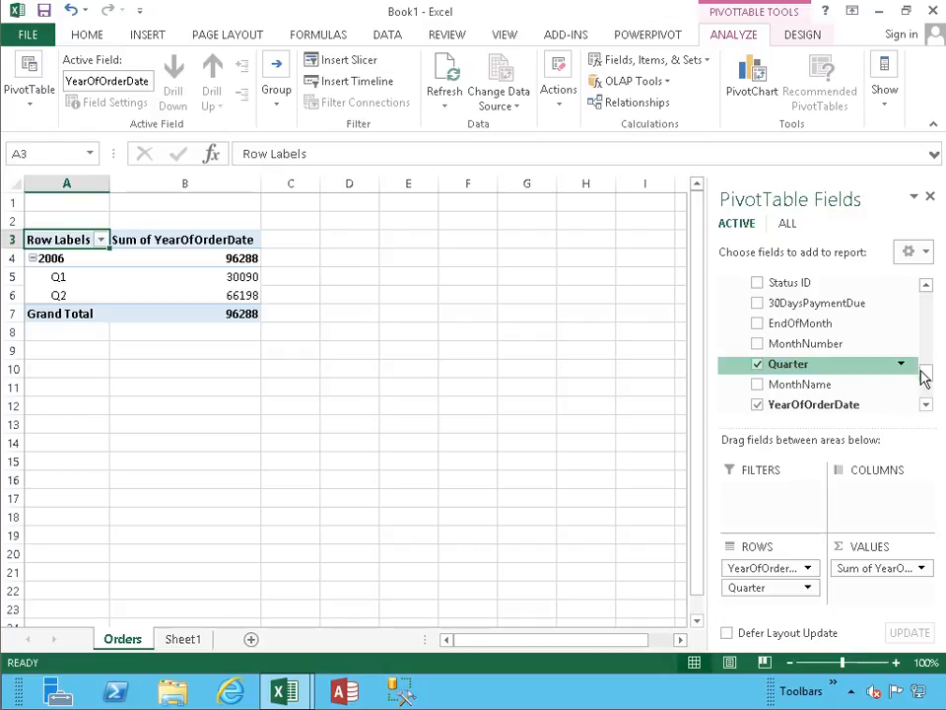
- Add Quantity from the Order Details table to the PivotTable values and collapse that table's field list
left_click_drag(924, 374, 933, 307)
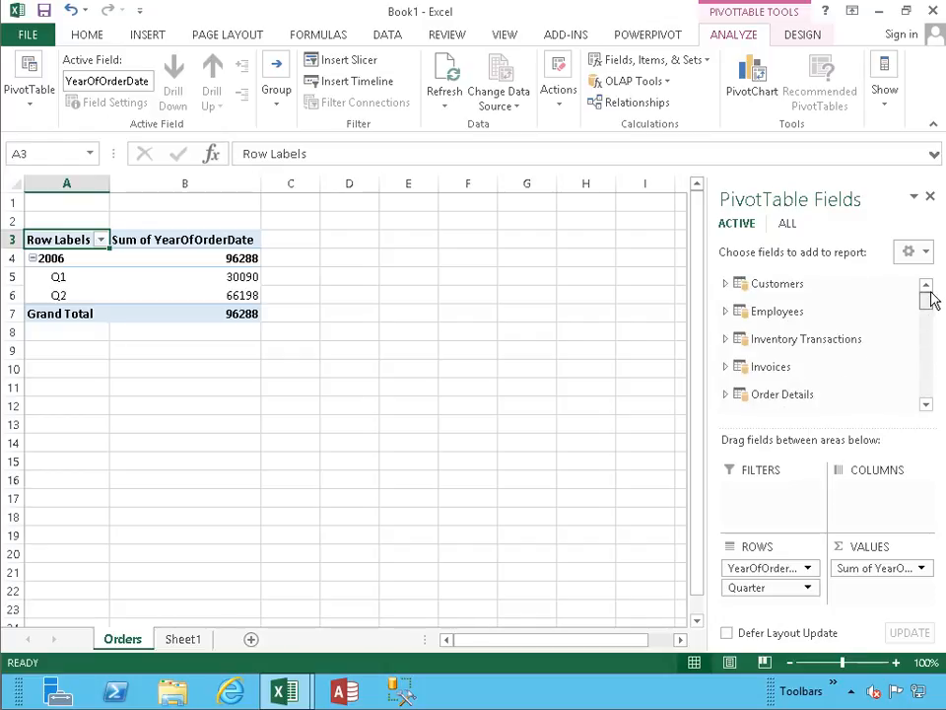
left_click(727, 393)
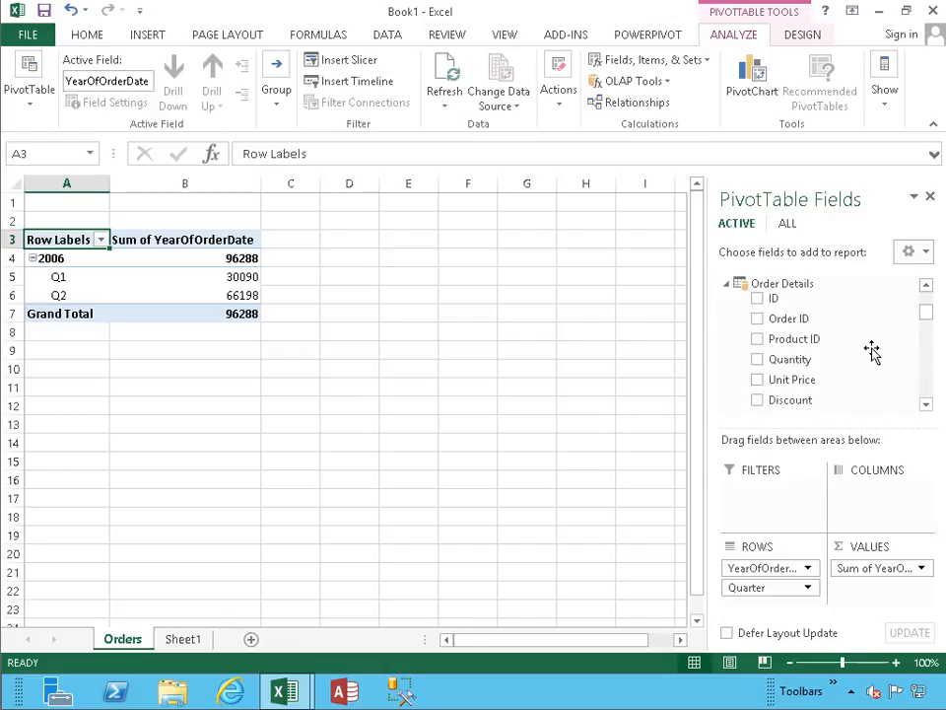
left_click(757, 360)
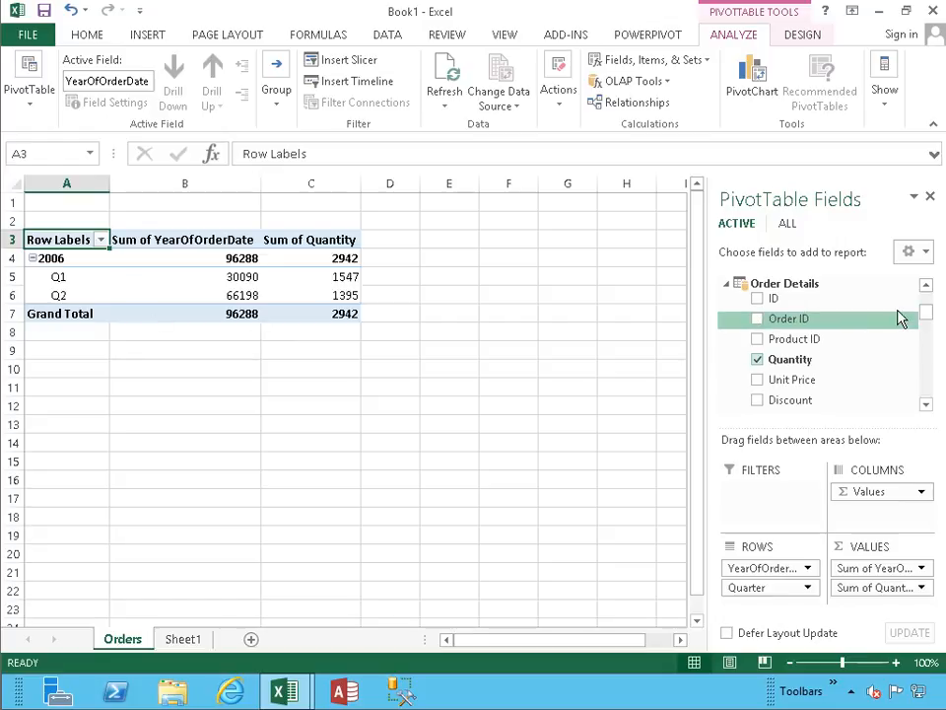
left_click(728, 285)
- Add MonthName to the rows below Quarter, and try MonthNumber in the PivotTable before removing it again
left_click_drag(930, 323, 930, 386)
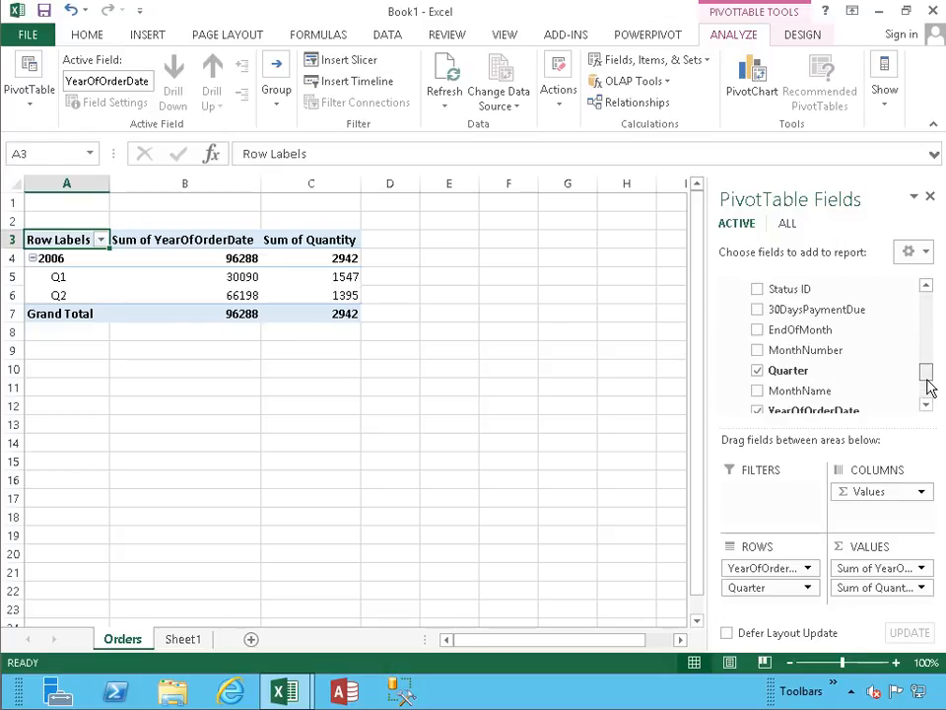
left_click(758, 392)
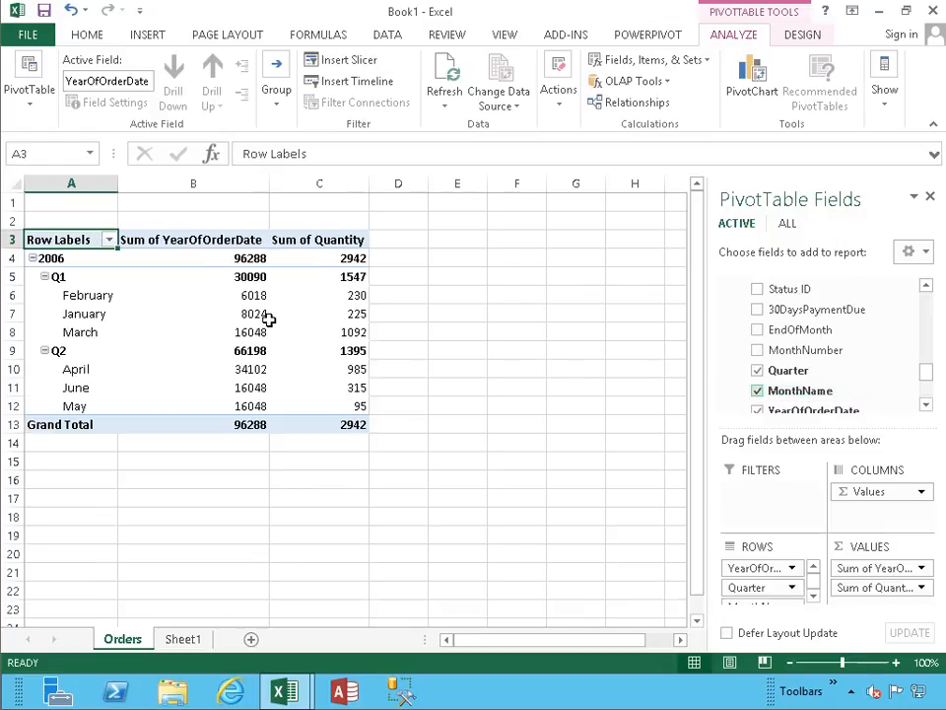
left_click(761, 352)
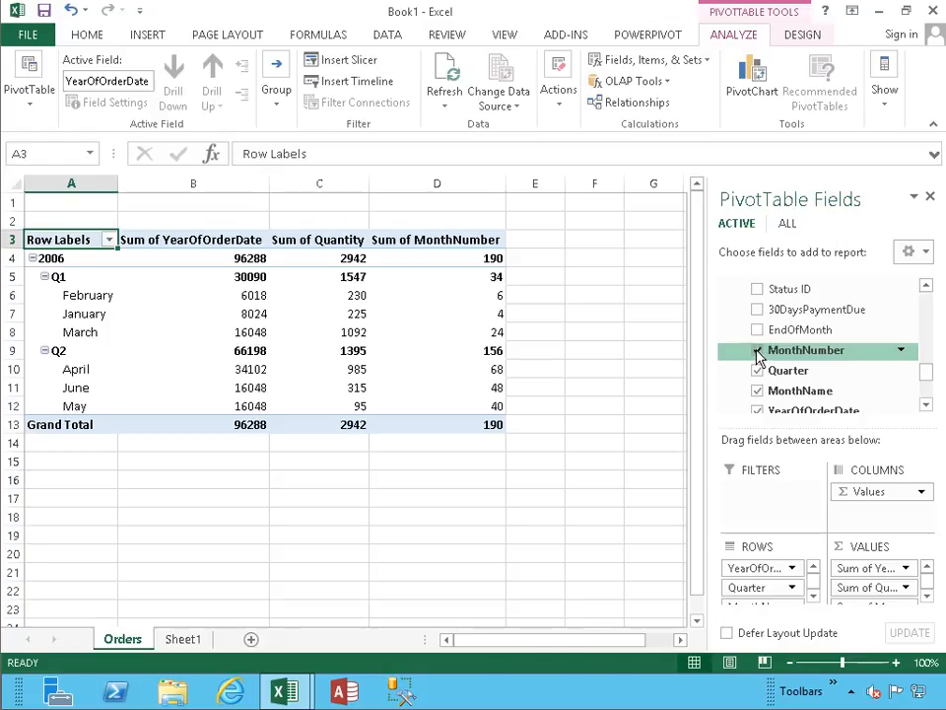
left_click(758, 352)
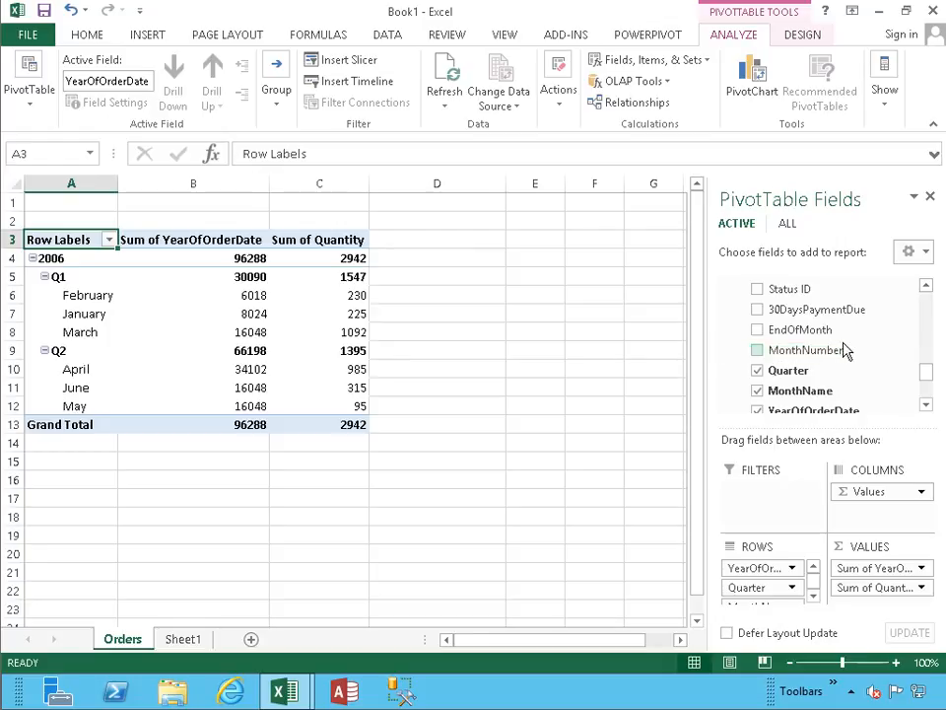
- Add OrderQuantity and Order ID from the Orders table to the PivotTable values
left_click_drag(926, 377, 926, 397)
left_click(758, 320)
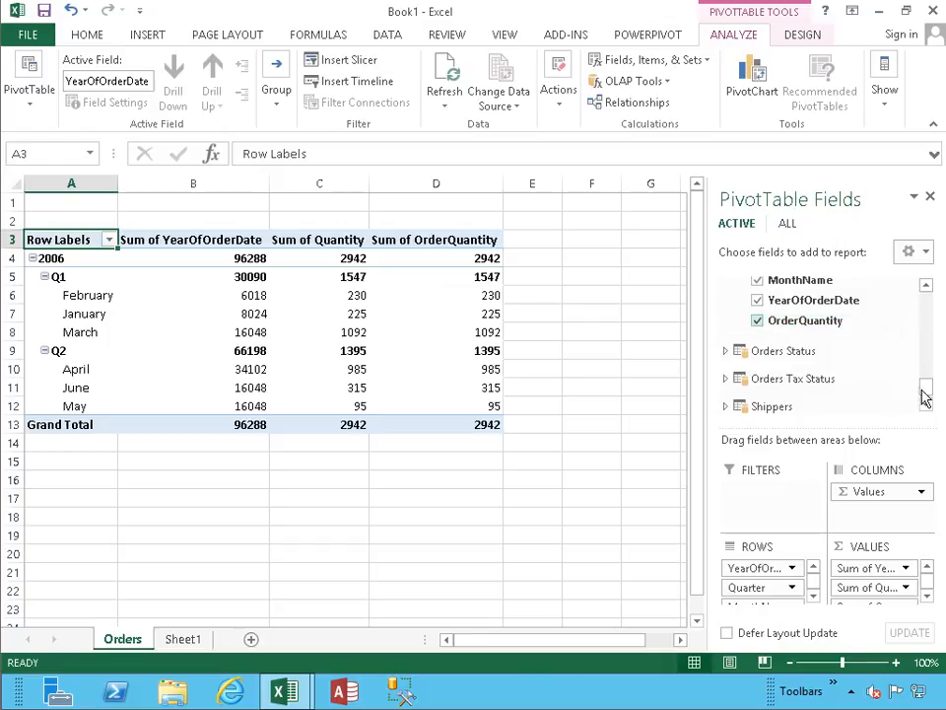
left_click_drag(926, 397, 927, 322)
left_click(756, 347)
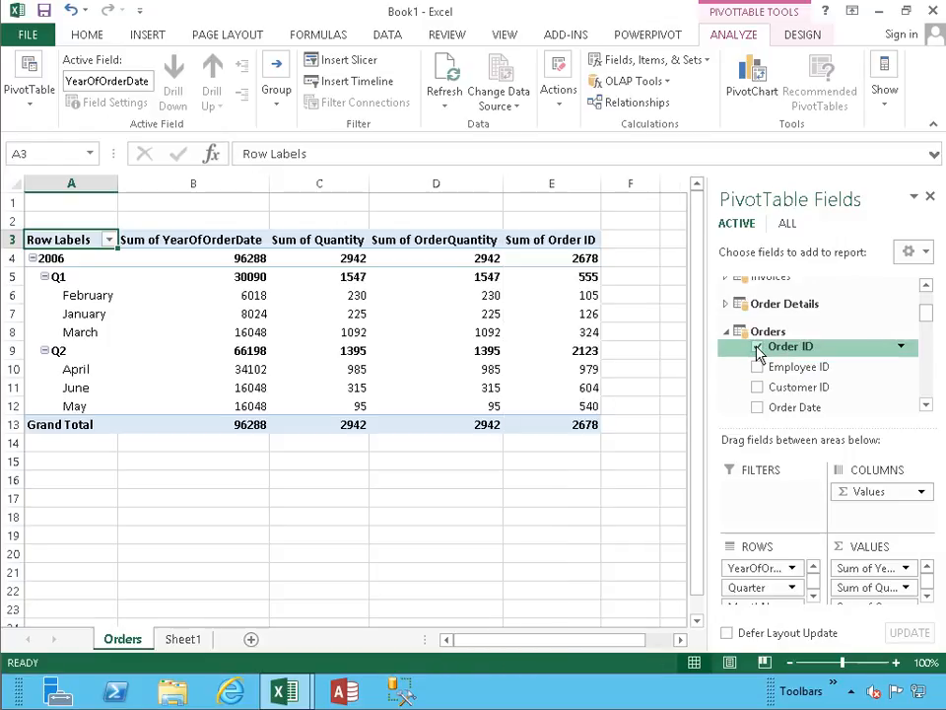
- Enlarge the field areas, place Order ID in the rows below MonthName, and check the quantities of the individual January orders
left_click(926, 594)
left_click_drag(830, 420, 825, 383)
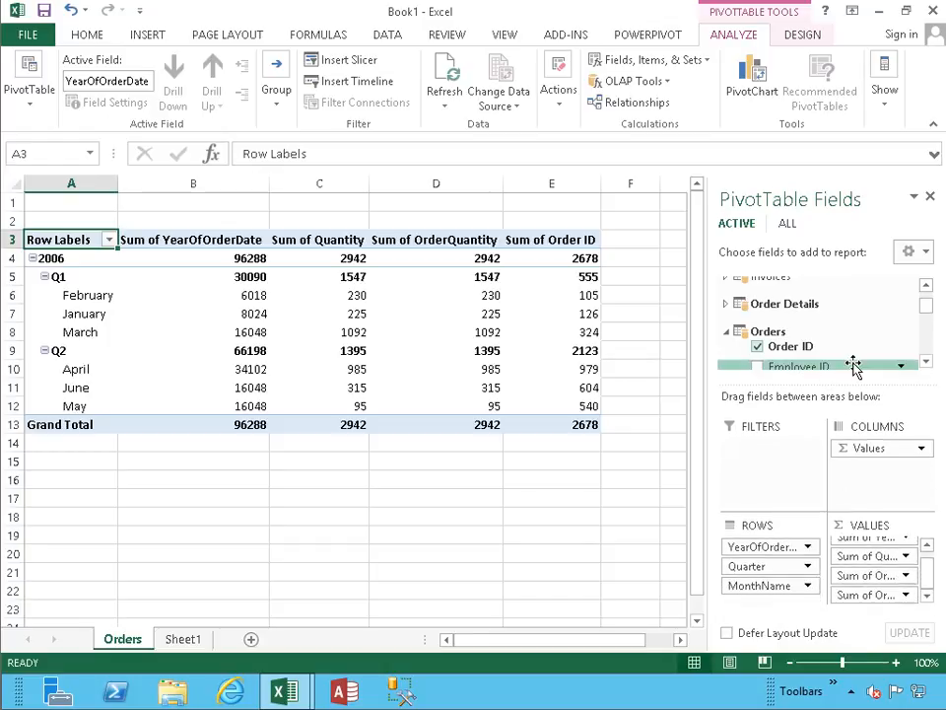
left_click_drag(800, 347, 775, 605)
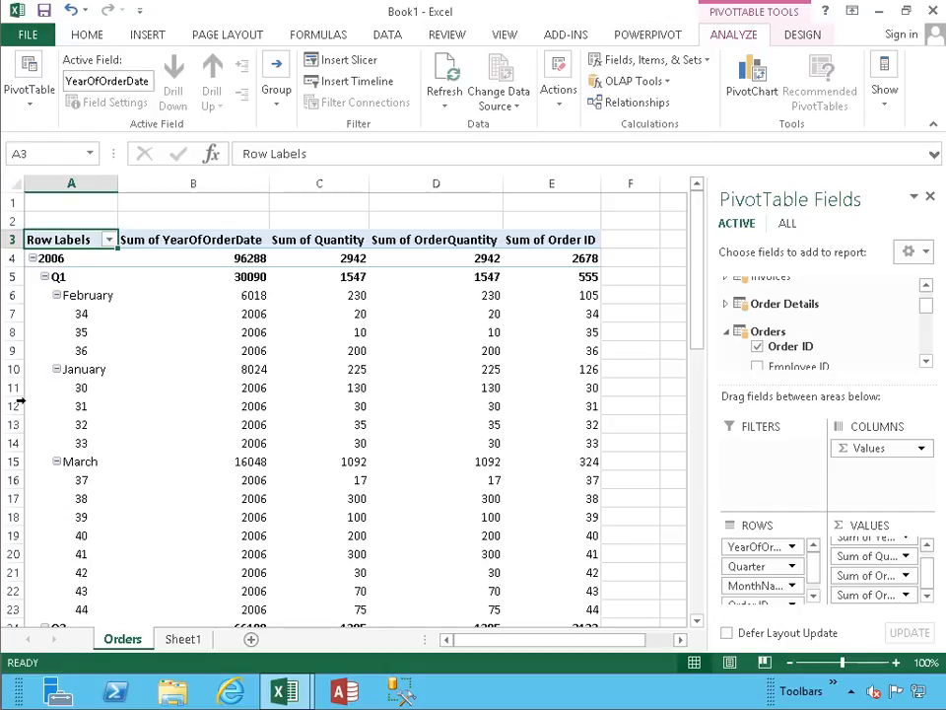
left_click(344, 391)
left_click(338, 410)
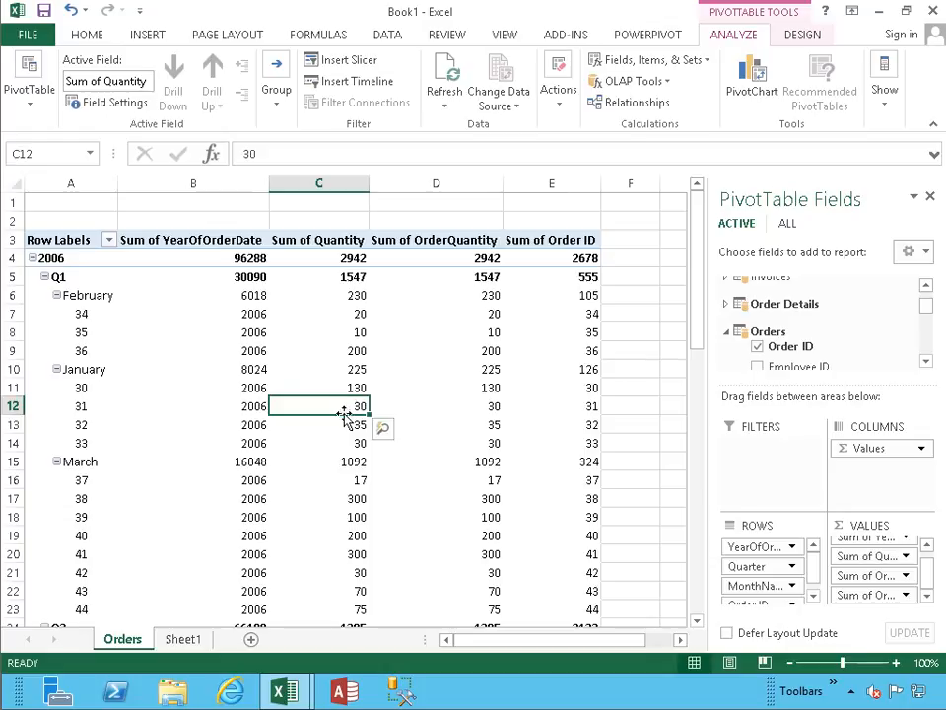
left_click(344, 426)
left_click(342, 445)
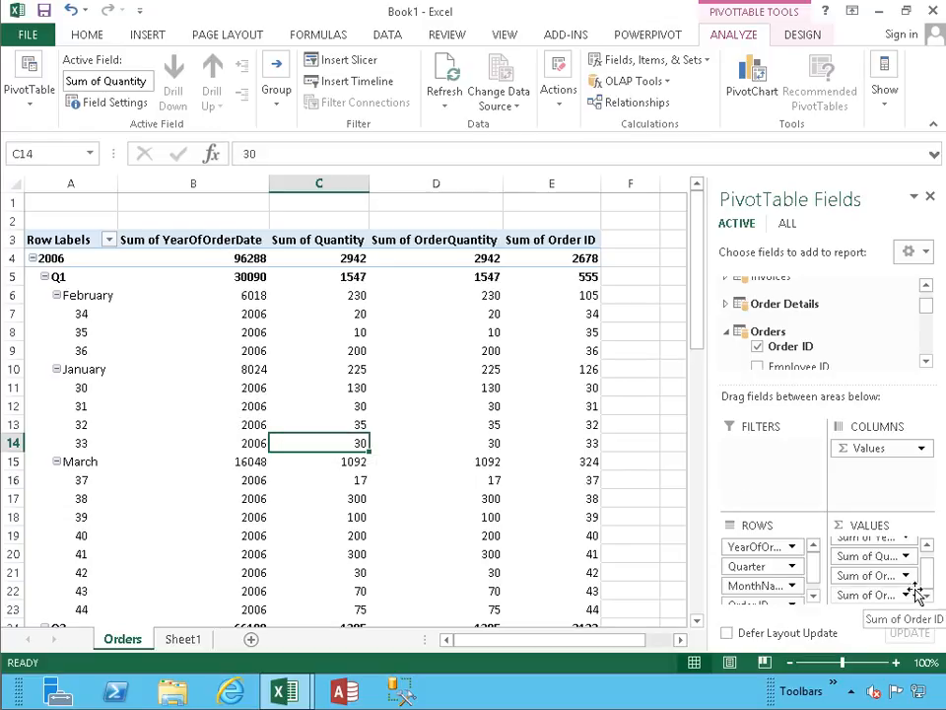
- Widen the PivotTable field list and remove Sum of YearOfOrderDate, Sum of OrderQuantity and Sum of Quantity from the values
left_click_drag(706, 395, 648, 396)
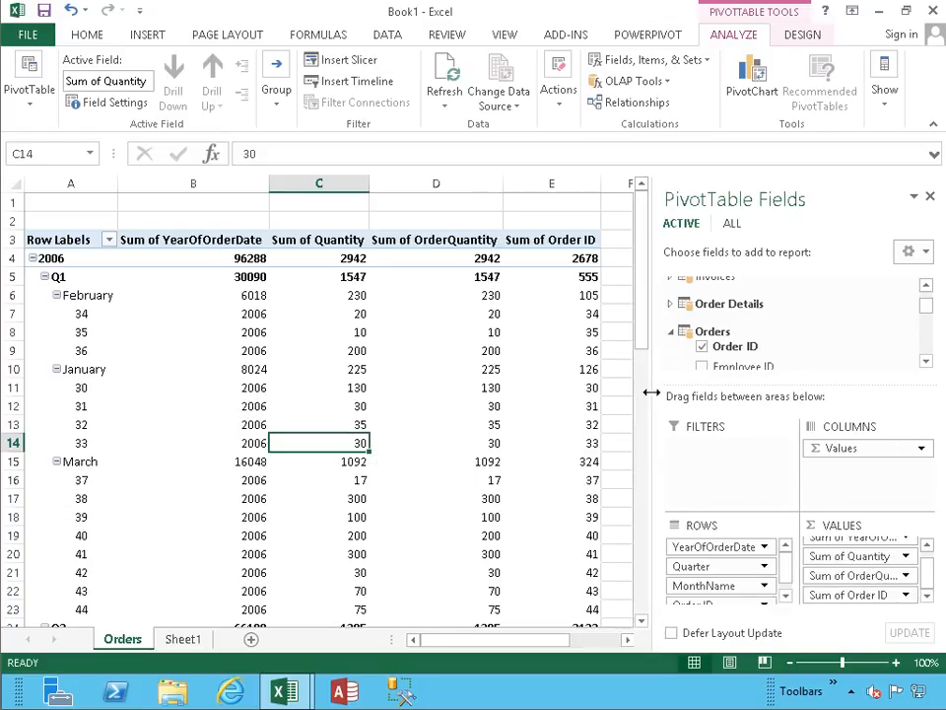
left_click(926, 545)
left_click_drag(876, 549, 941, 558)
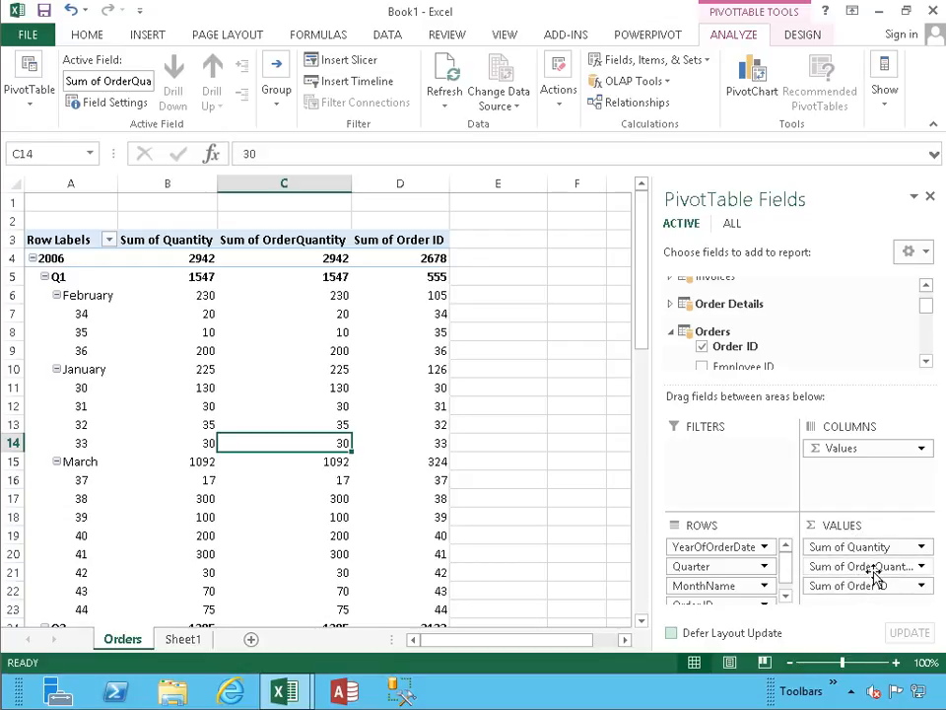
left_click_drag(815, 569, 942, 573)
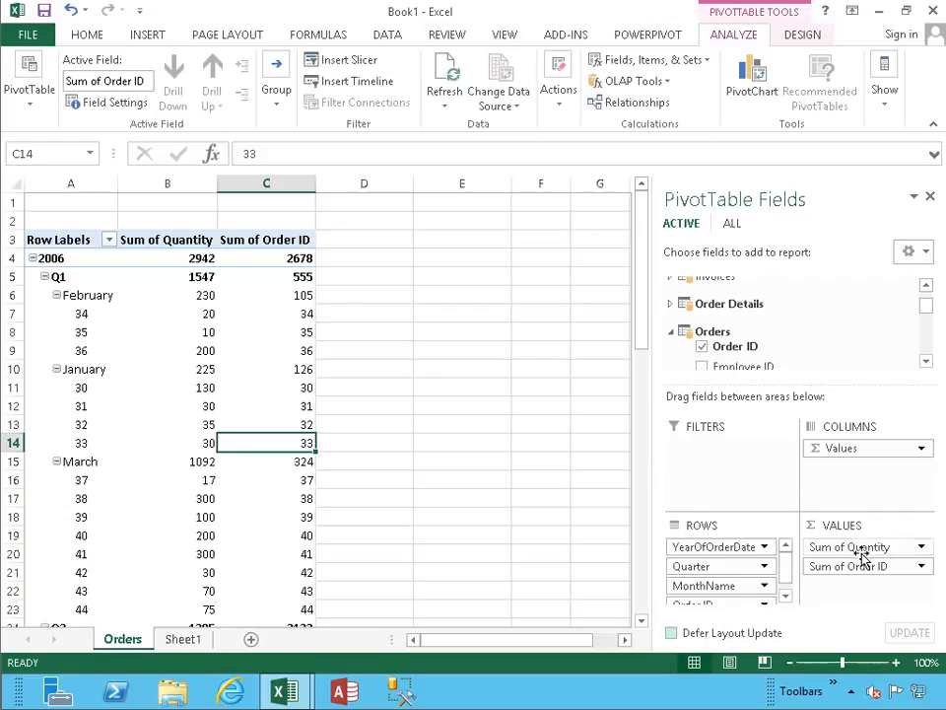
left_click_drag(856, 553, 944, 557)
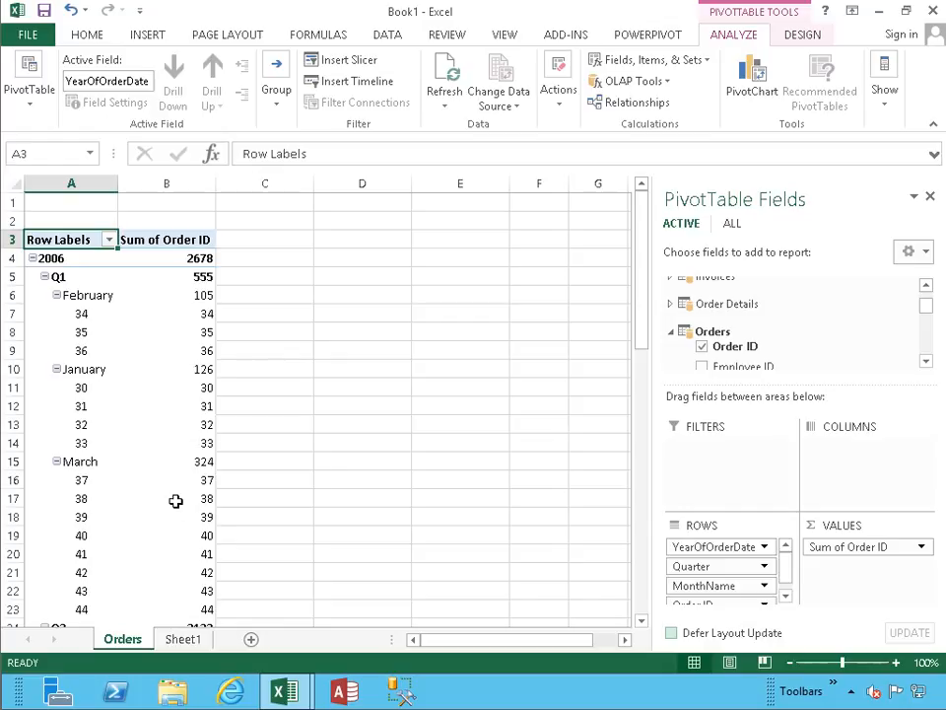
- Add Quantity from the Order Details table back to the PivotTable values
mouse_move(136, 394)
left_click_drag(930, 312, 928, 309)
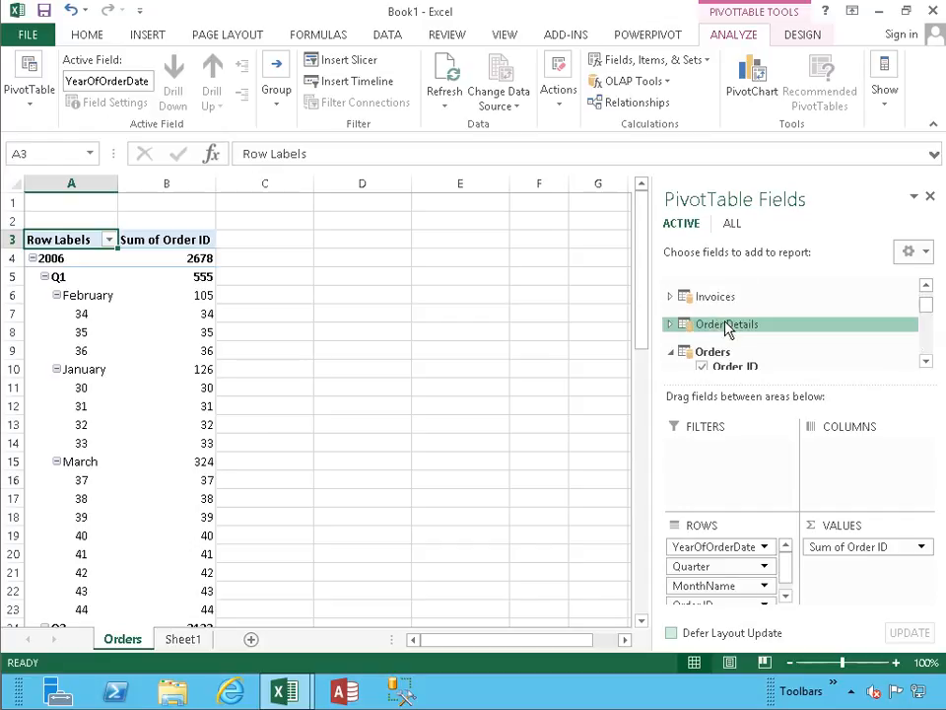
left_click(670, 323)
scroll(698, 333, "down", 2)
scroll(701, 335, "up", 1)
scroll(699, 333, "up", 1)
left_click(702, 316)
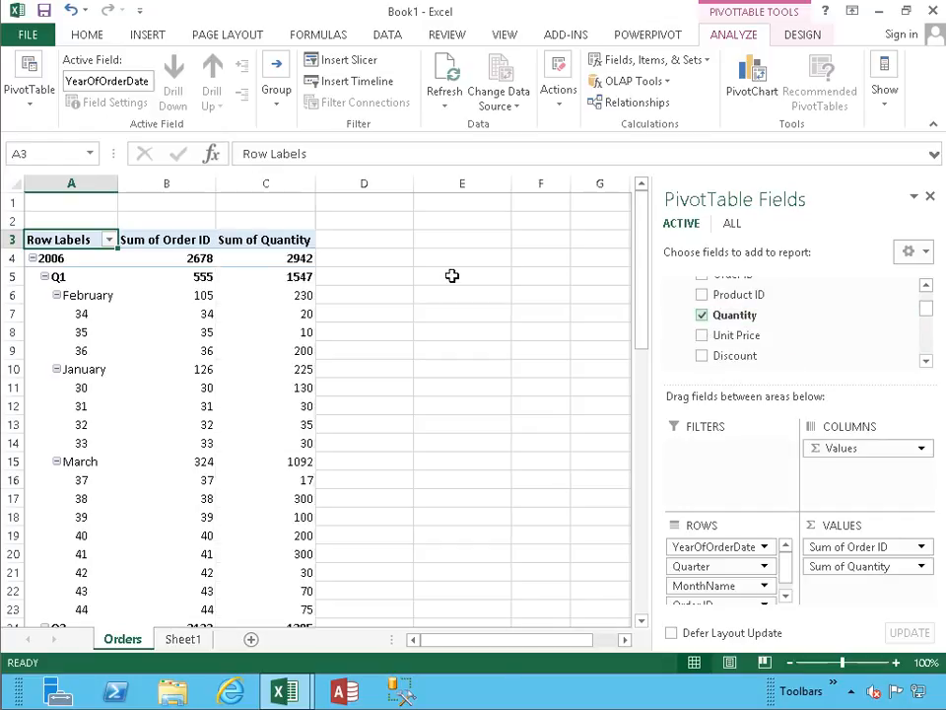
- Remove Sum of Order ID from the PivotTable values
left_click_drag(859, 546, 939, 552)
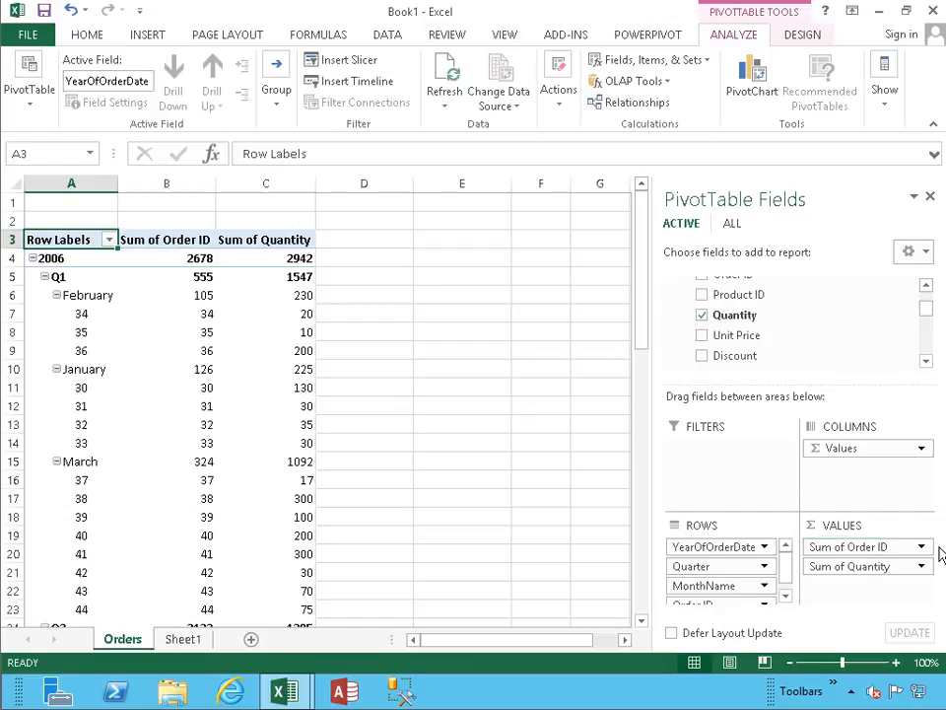
left_click(868, 554)
left_click(866, 553)
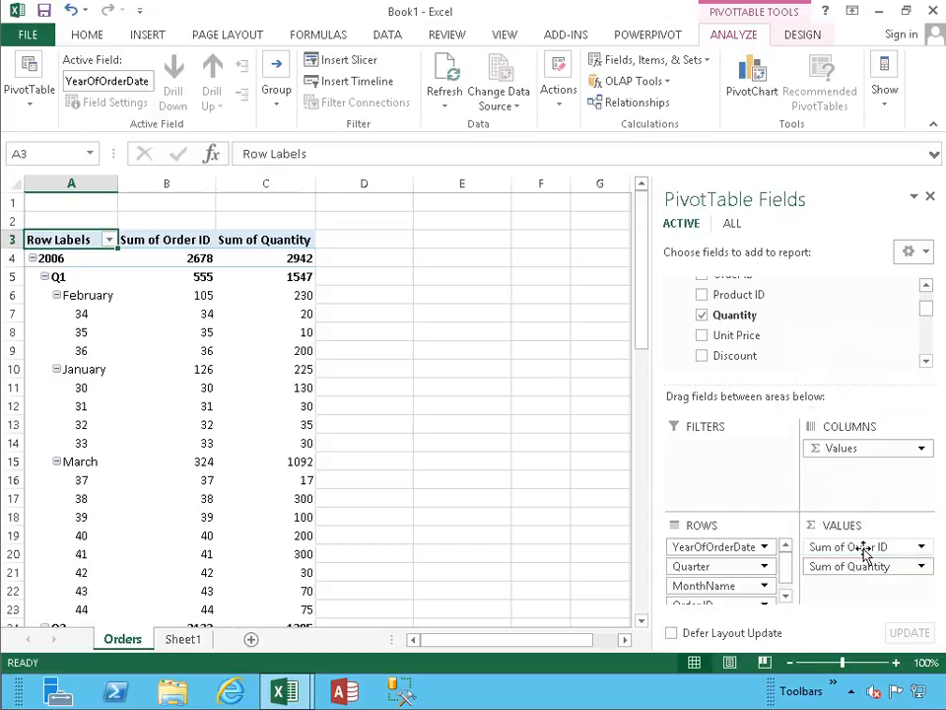
left_click(866, 554)
left_click(846, 502)
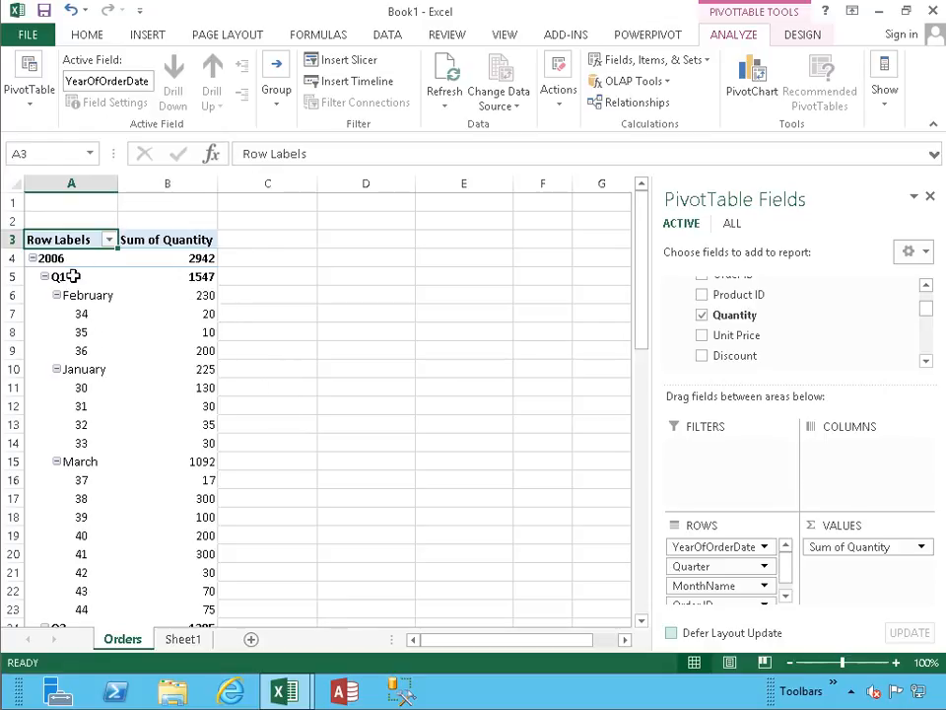
- Add 30DaysPaymentDue from the Orders table to the PivotTable columns and select the first February order's quantity
left_click(88, 379)
scroll(87, 376, "down", 4)
scroll(87, 376, "up", 4)
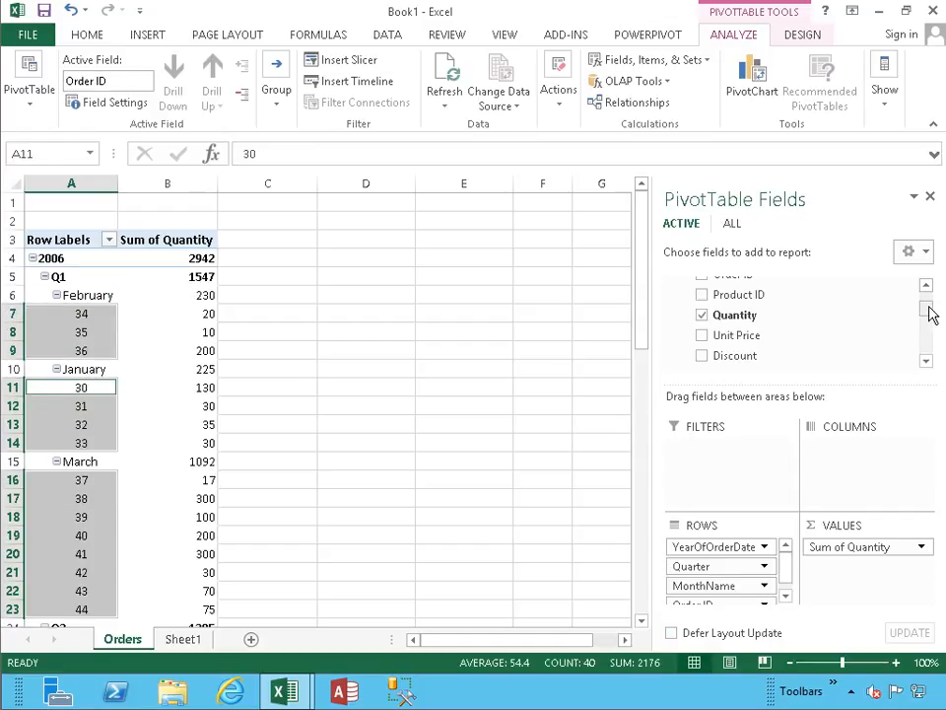
left_click_drag(928, 310, 927, 340)
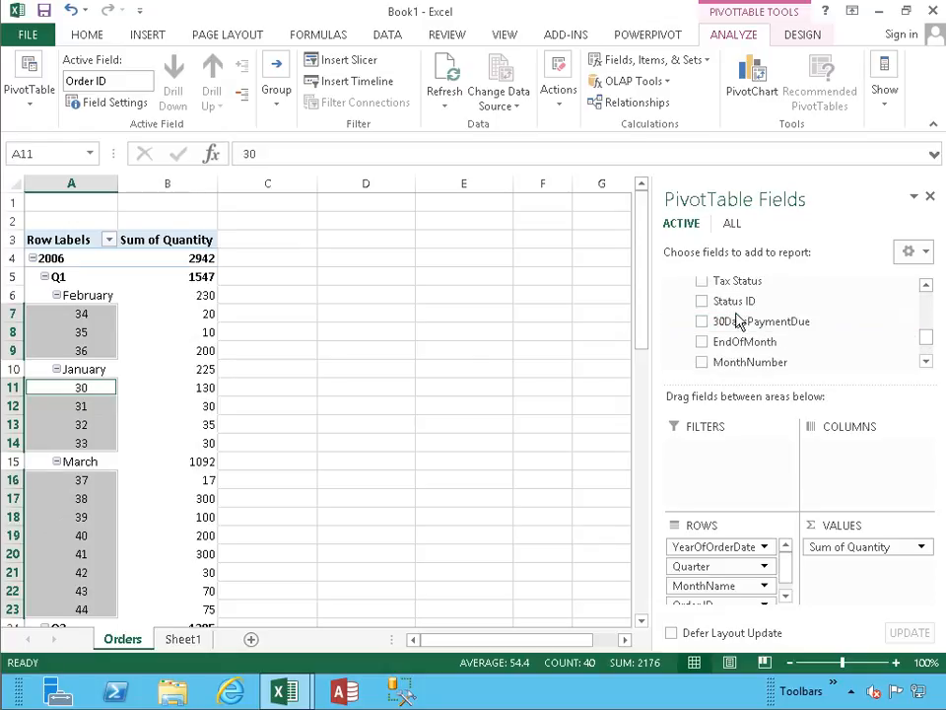
left_click_drag(734, 325, 839, 457)
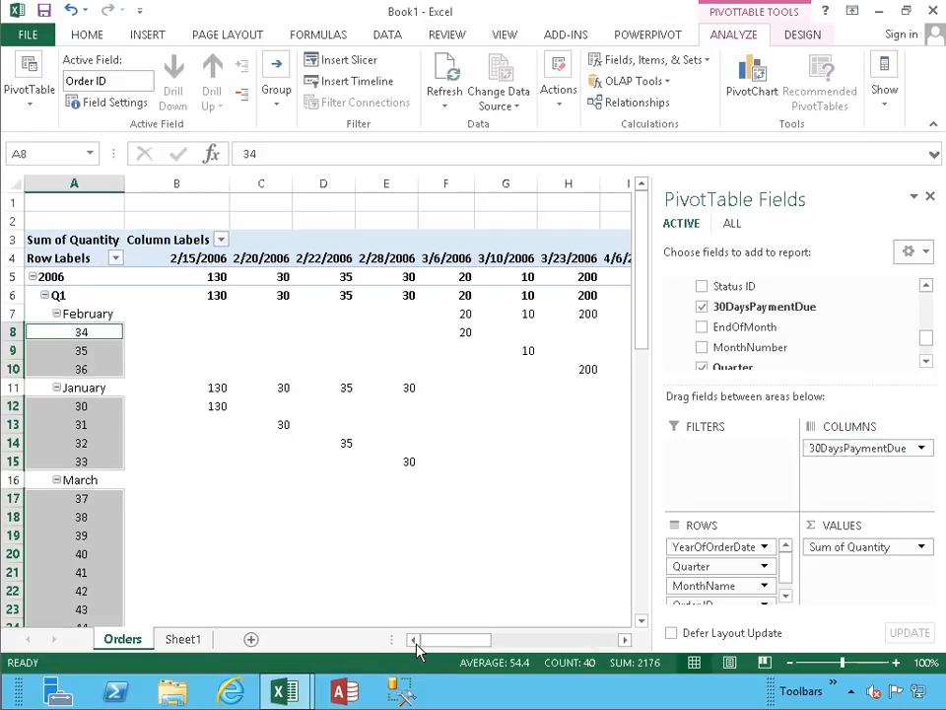
left_click_drag(440, 646, 441, 645)
left_click(459, 332)
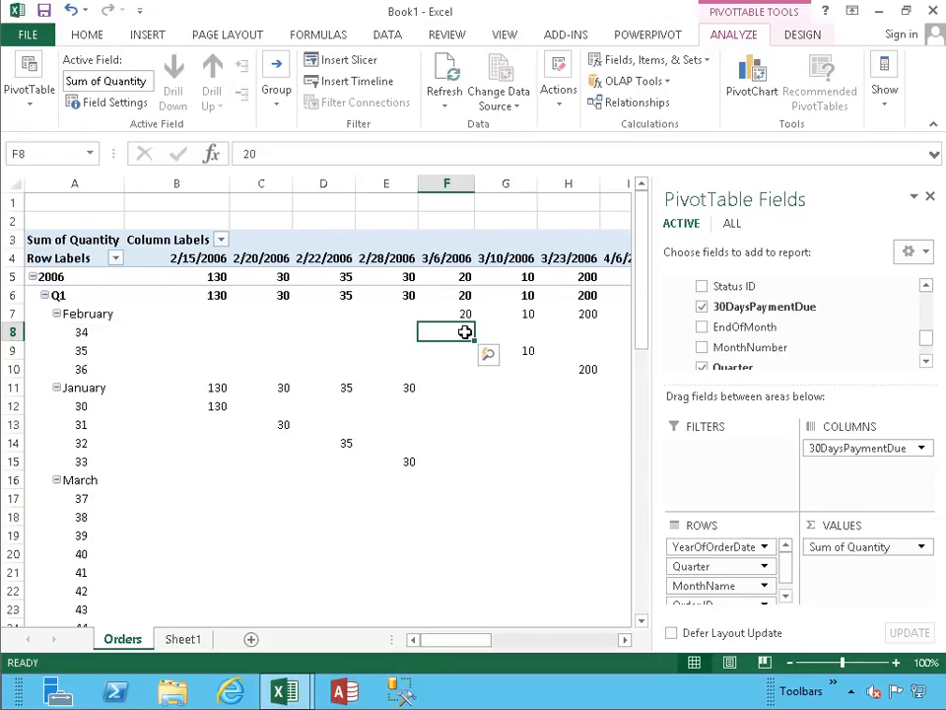